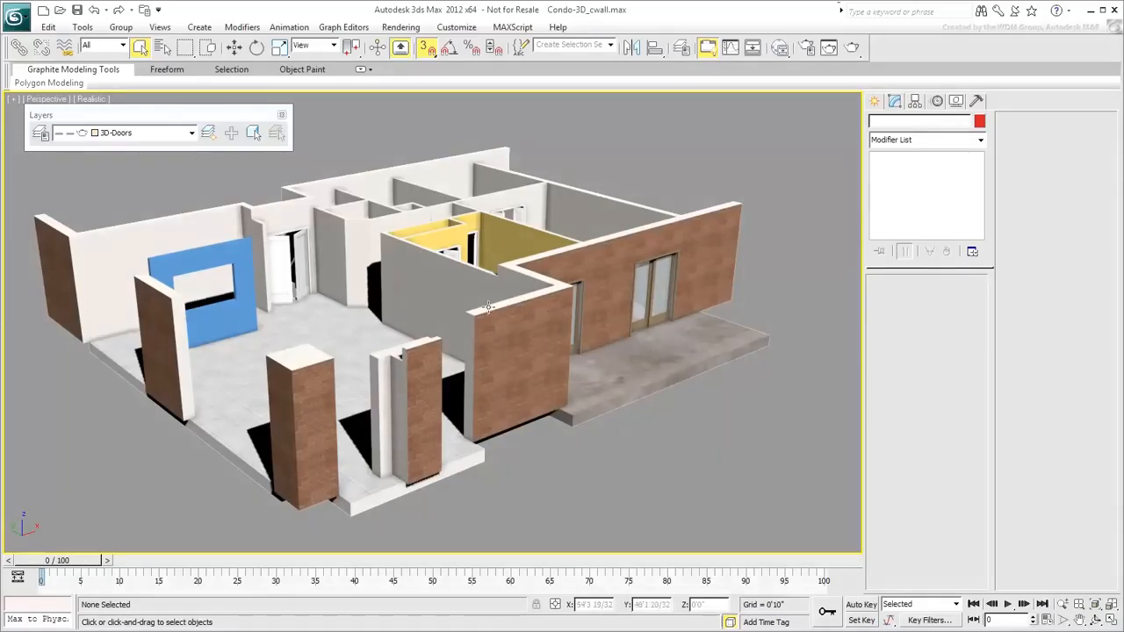
Step: Create a new layer named 3D-Curtain_Wall
click(208, 133)
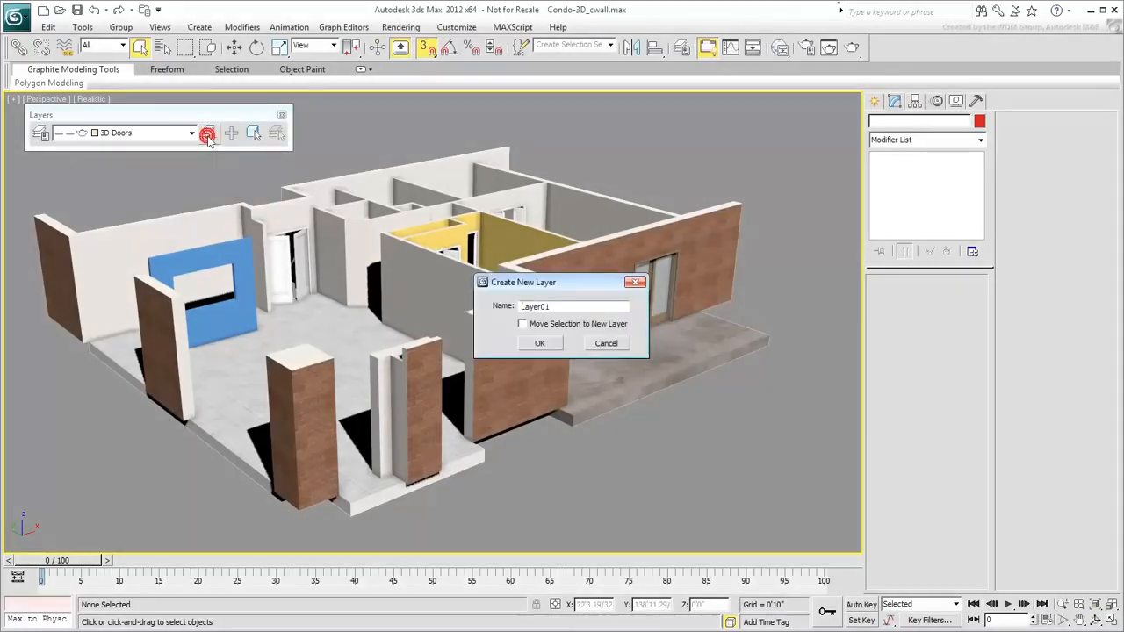
double_click(558, 306)
text(3D-Curtain_Wa)
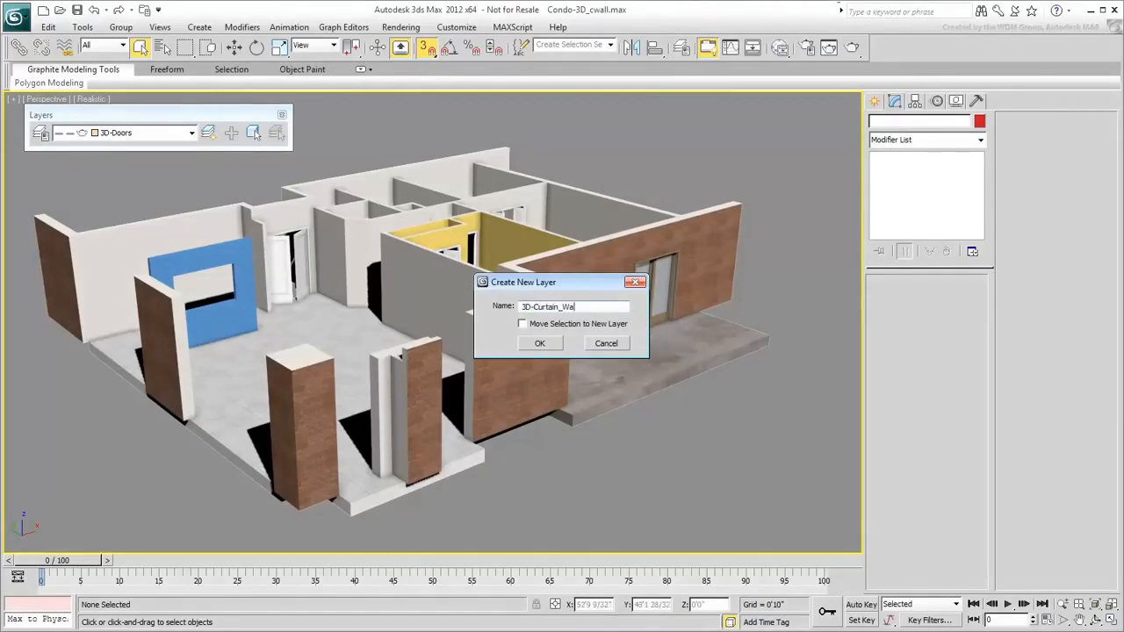
click(540, 344)
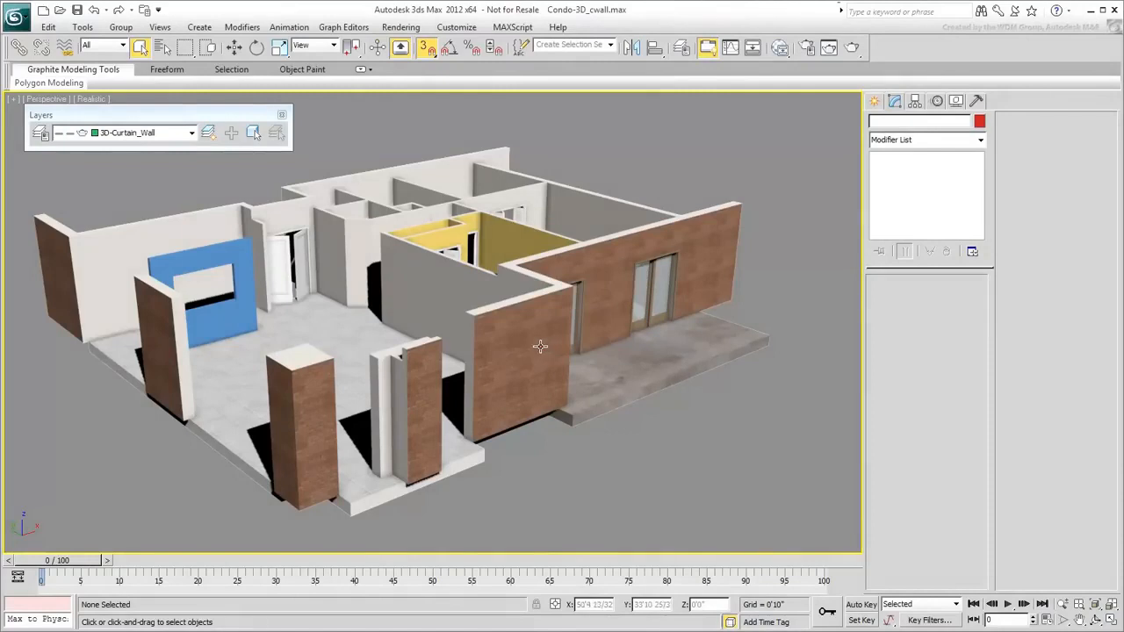
Step: Draw a straight line snapped between the base corners of the two brick walls across the open gap, and turn snapping off
scroll(487, 441, up, 3)
mouse_move(488, 441)
alt+middle_down()
mouse_move(477, 473)
mouse_move(487, 458)
alt+middle_up()
scroll(418, 404, up, 5)
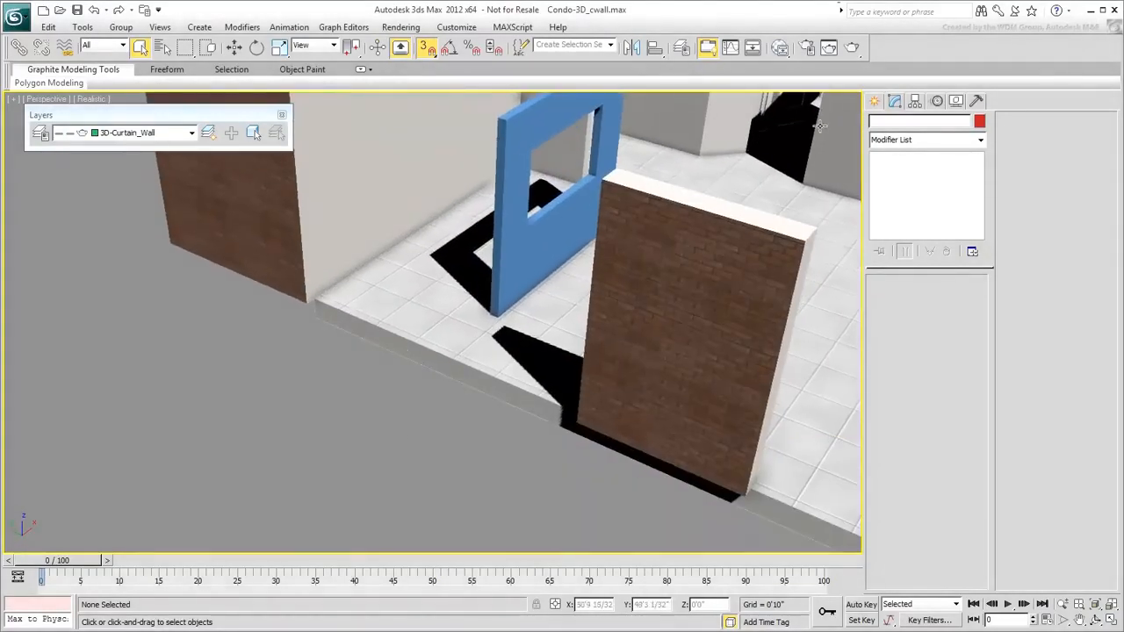
click(874, 101)
click(896, 124)
click(900, 203)
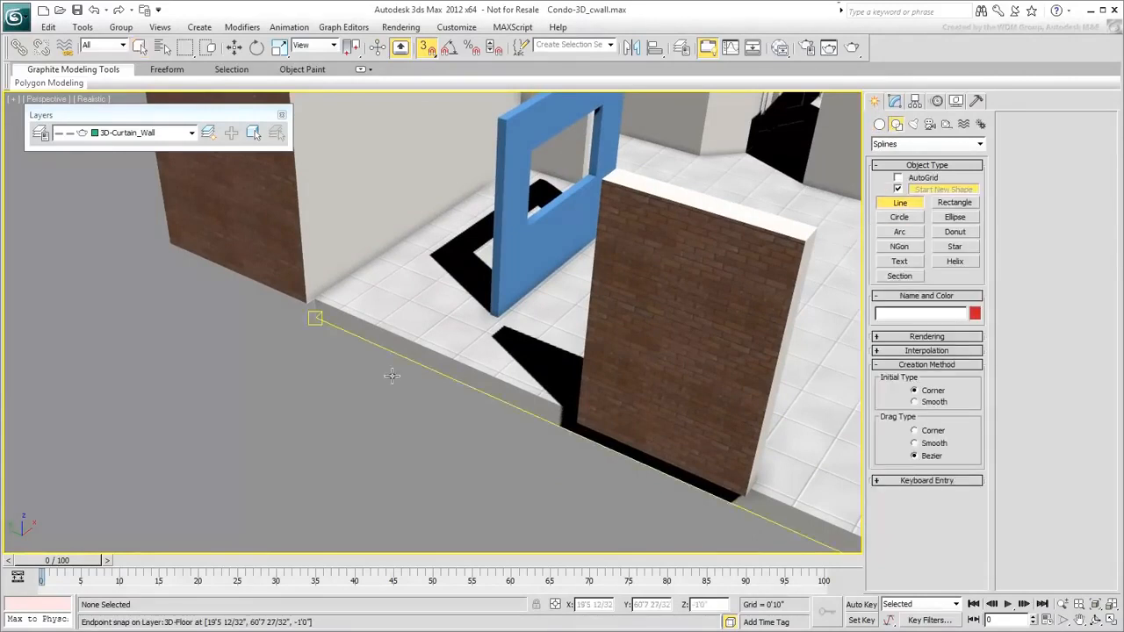
click(305, 302)
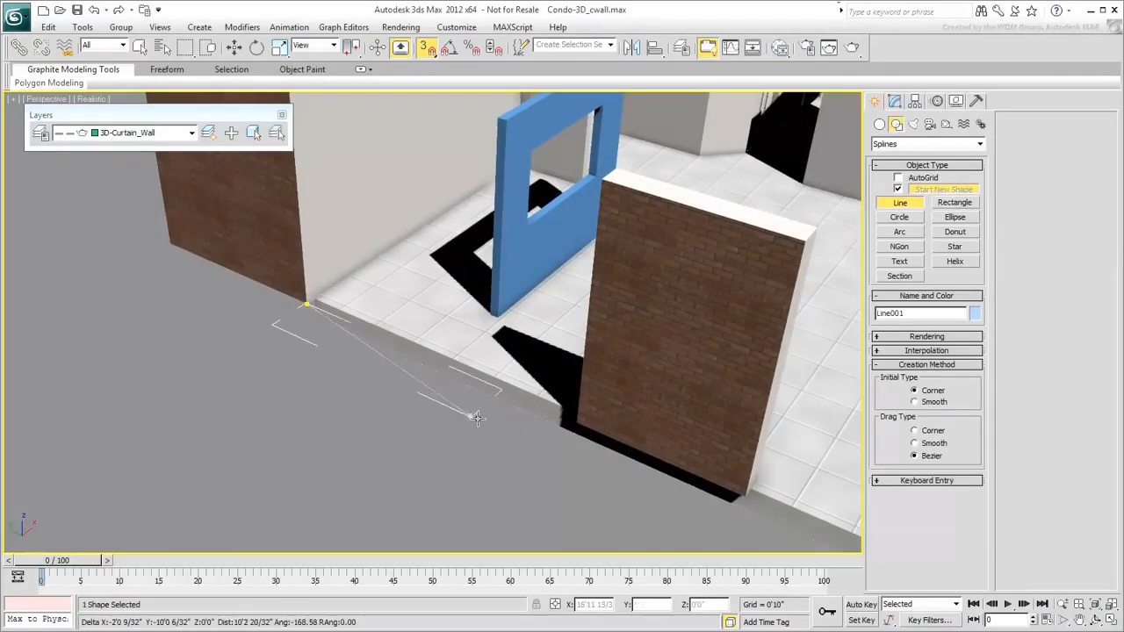
click(578, 424)
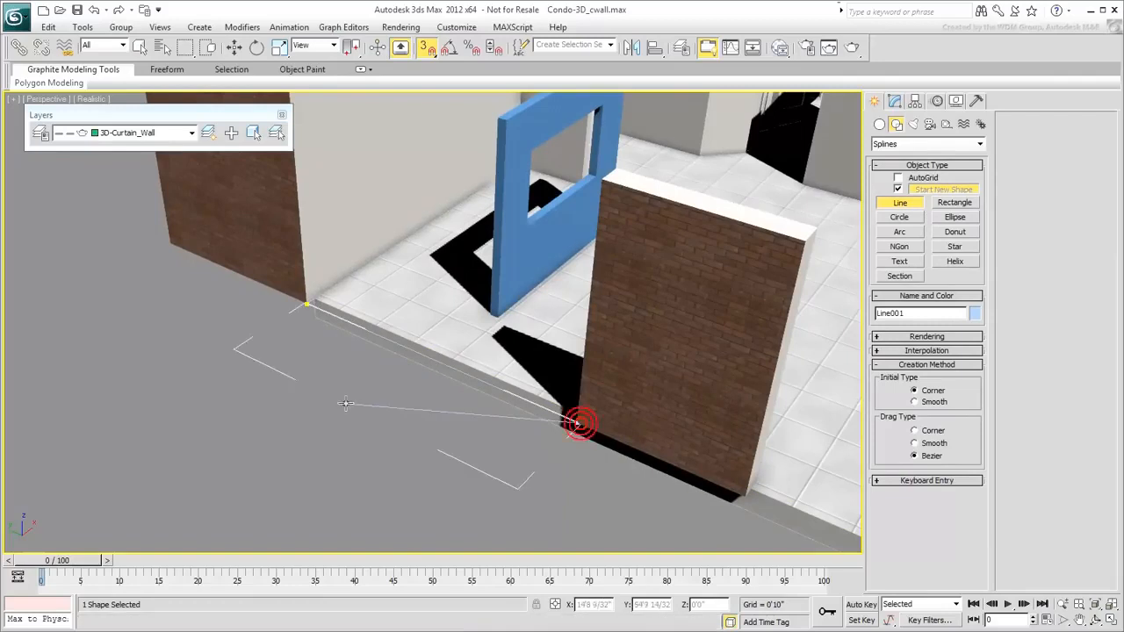
right_click(382, 436)
alt+middle_drag(382, 436, 400, 217)
key(s)
right_click(389, 490)
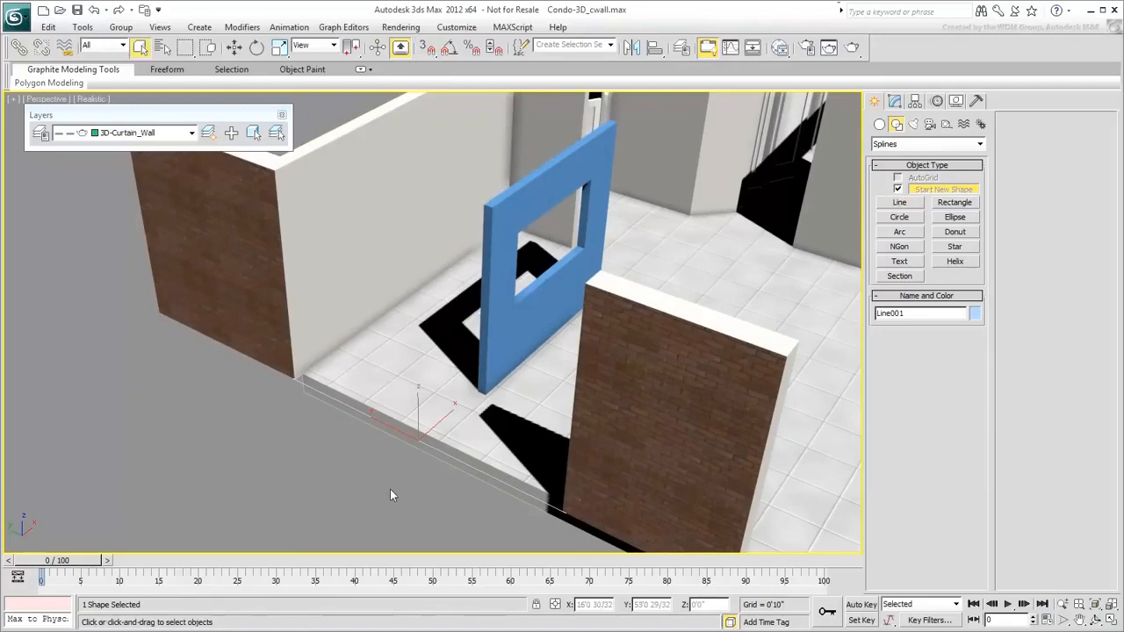
Step: Add an Extrude modifier to the line with an amount of 10'
click(895, 101)
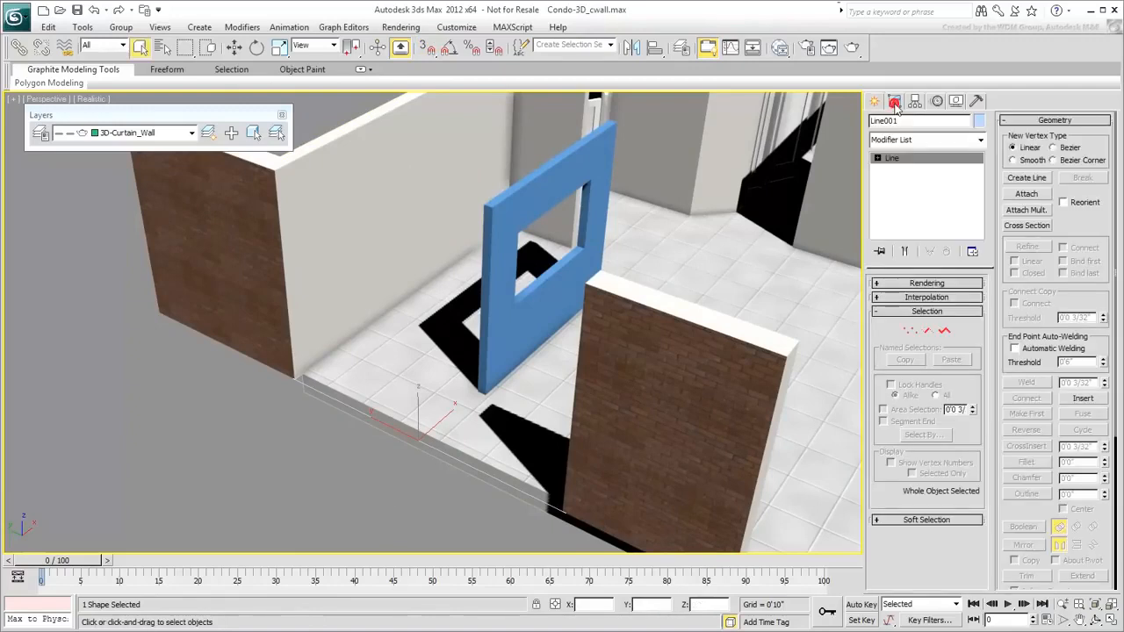
click(925, 143)
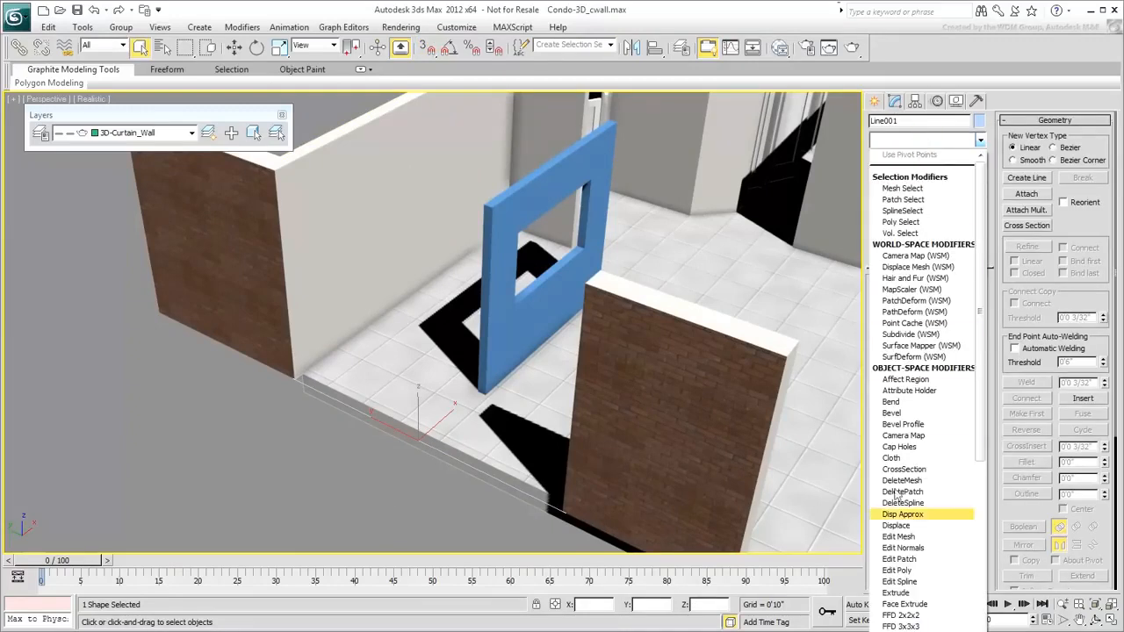
click(897, 593)
double_click(940, 300)
text(10')
key(Return)
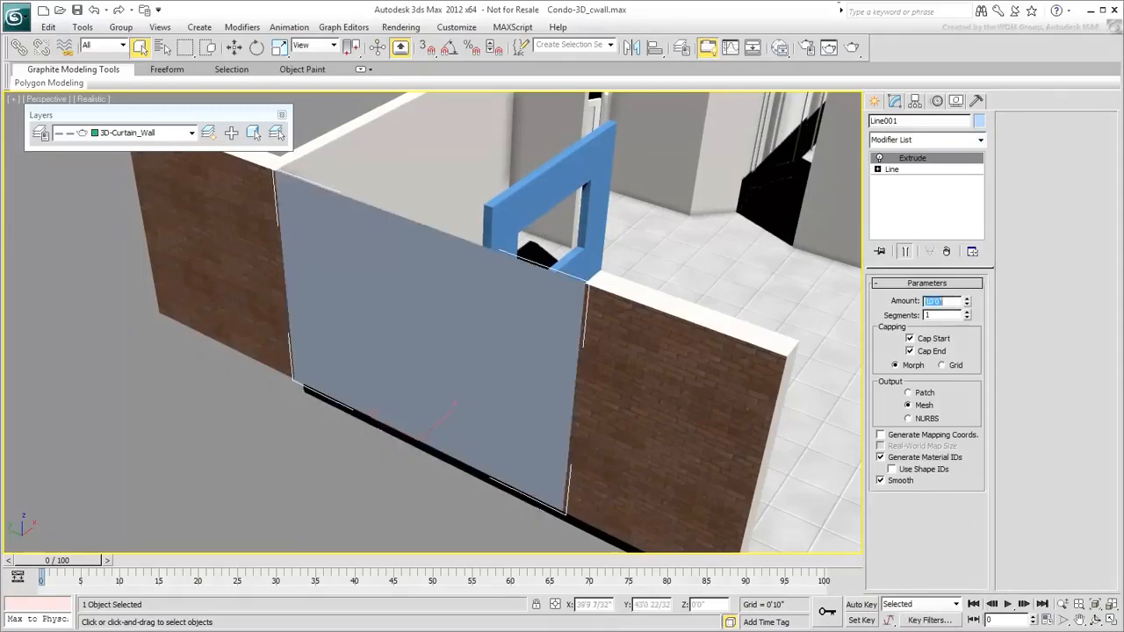
Step: Add a Shell modifier to the extruded wall with an inner amount of 6" and an outer amount of 0
mouse_move(501, 321)
alt+middle_down()
mouse_move(356, 331)
mouse_move(484, 329)
alt+middle_up()
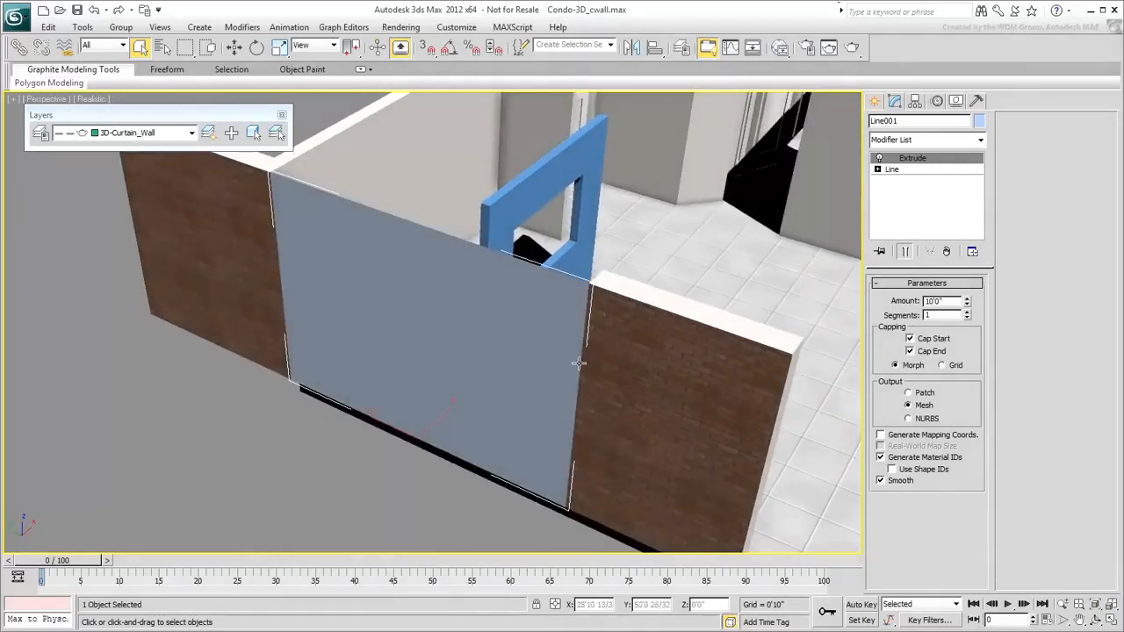
click(974, 138)
scroll(914, 491, down, 15)
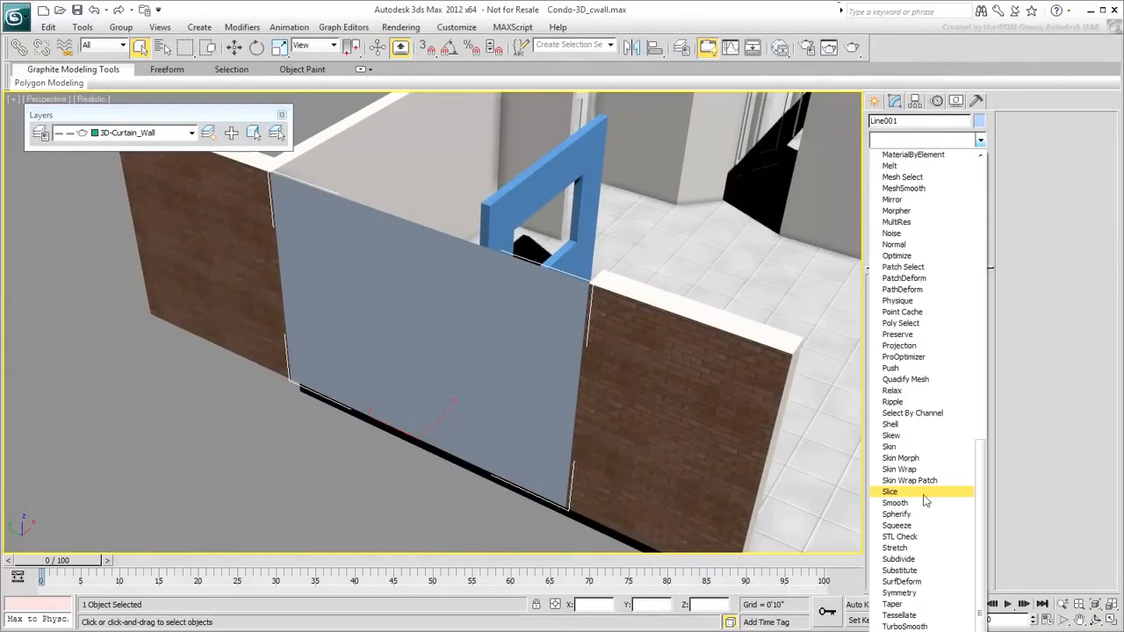
click(891, 424)
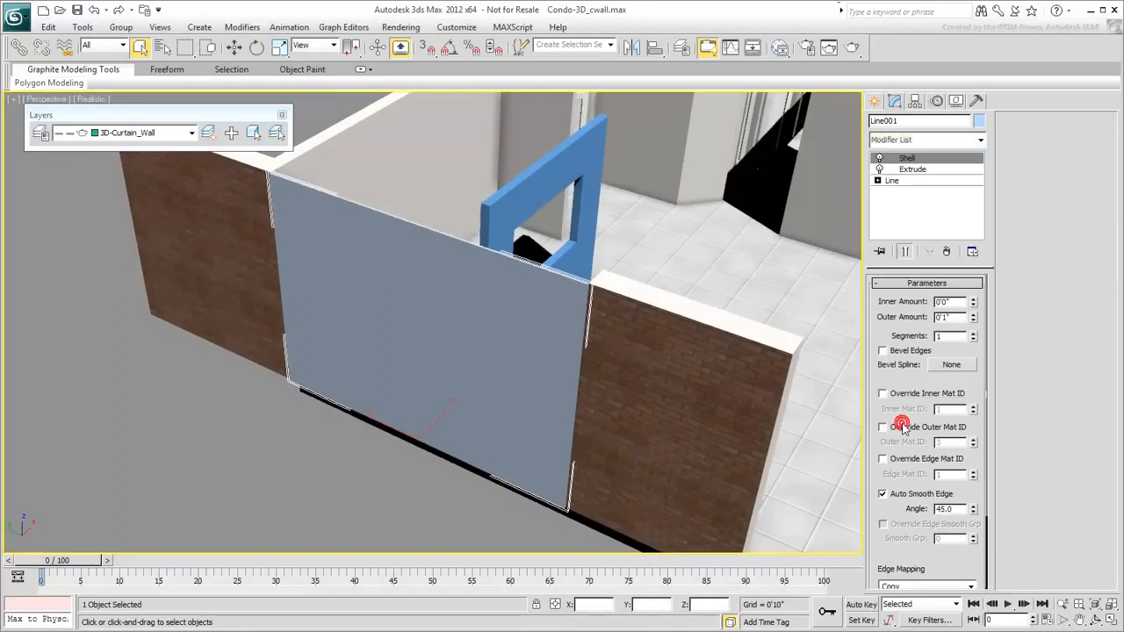
double_click(949, 302)
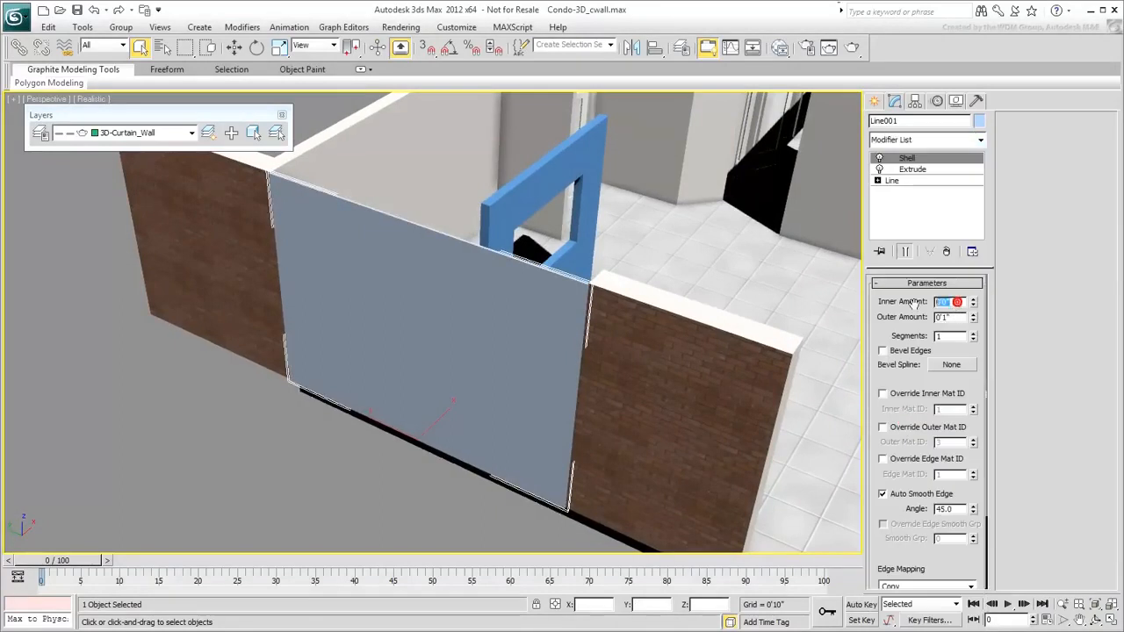
text(6)
key(Return)
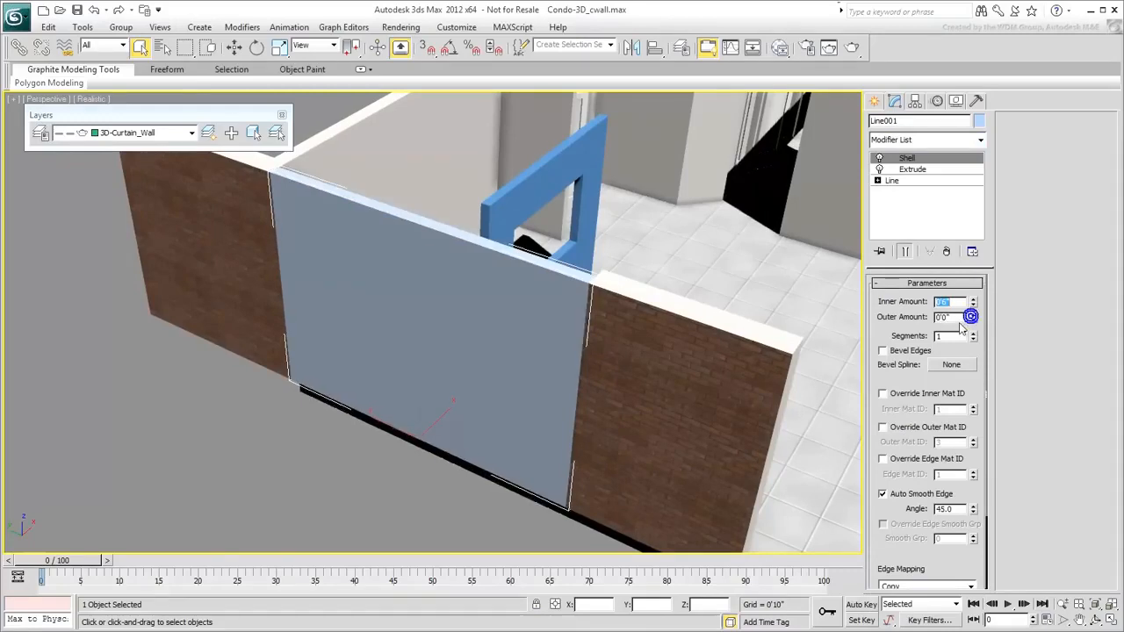
Step: Show edged faces in the viewport and convert the curtain wall panel to an Editable Poly
alt+middle_drag(332, 449, 454, 494)
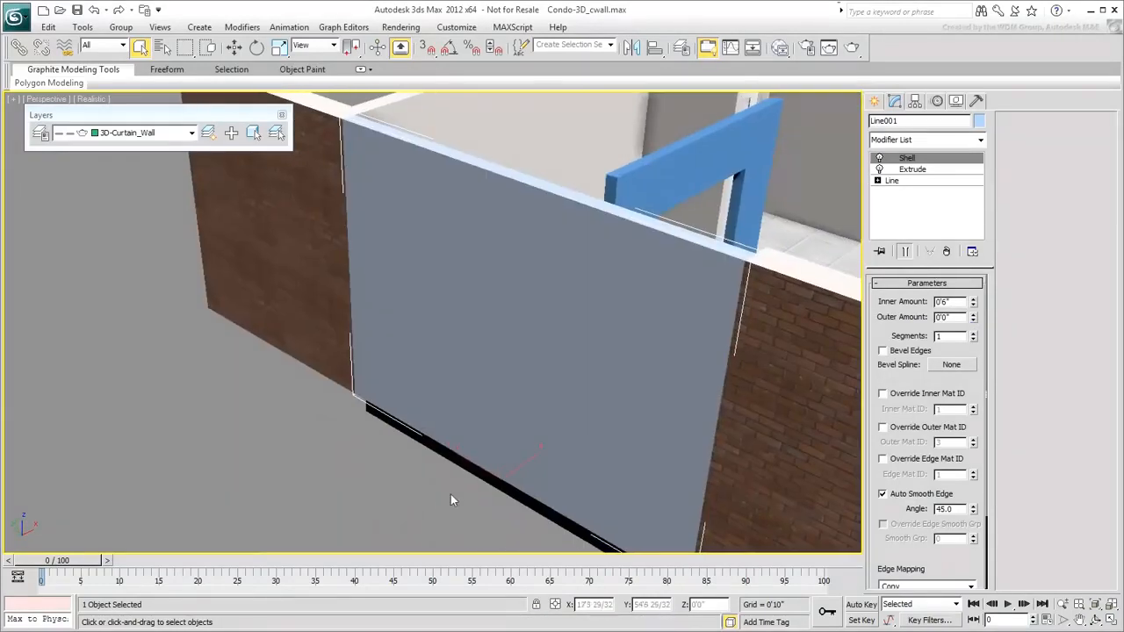
key(F4)
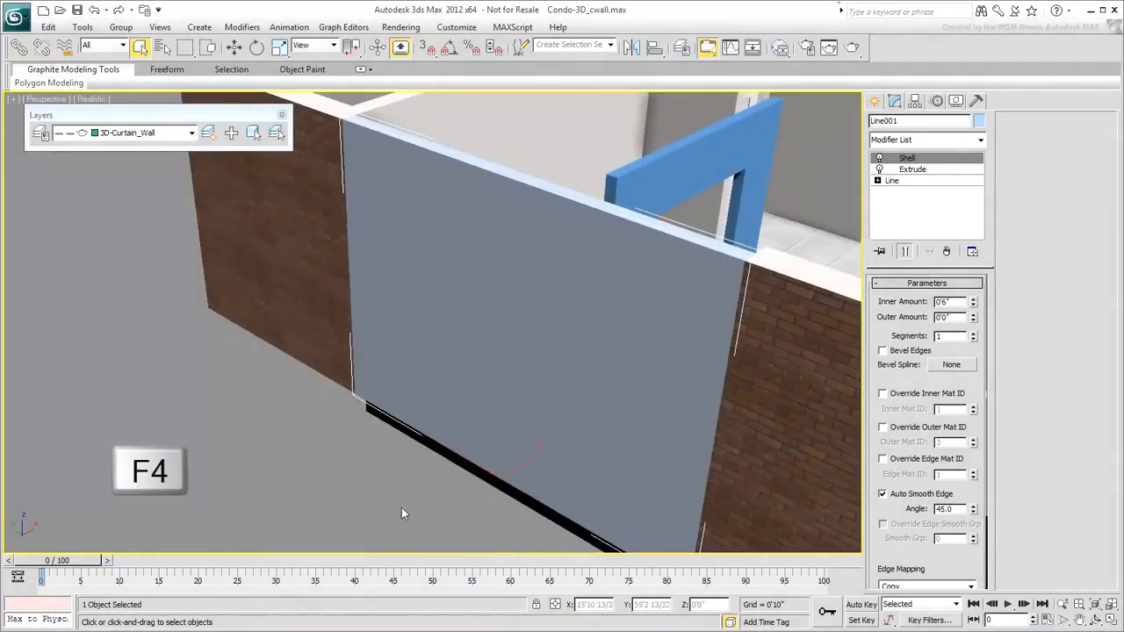
middle_drag(406, 504, 391, 529)
scroll(386, 473, down, 5)
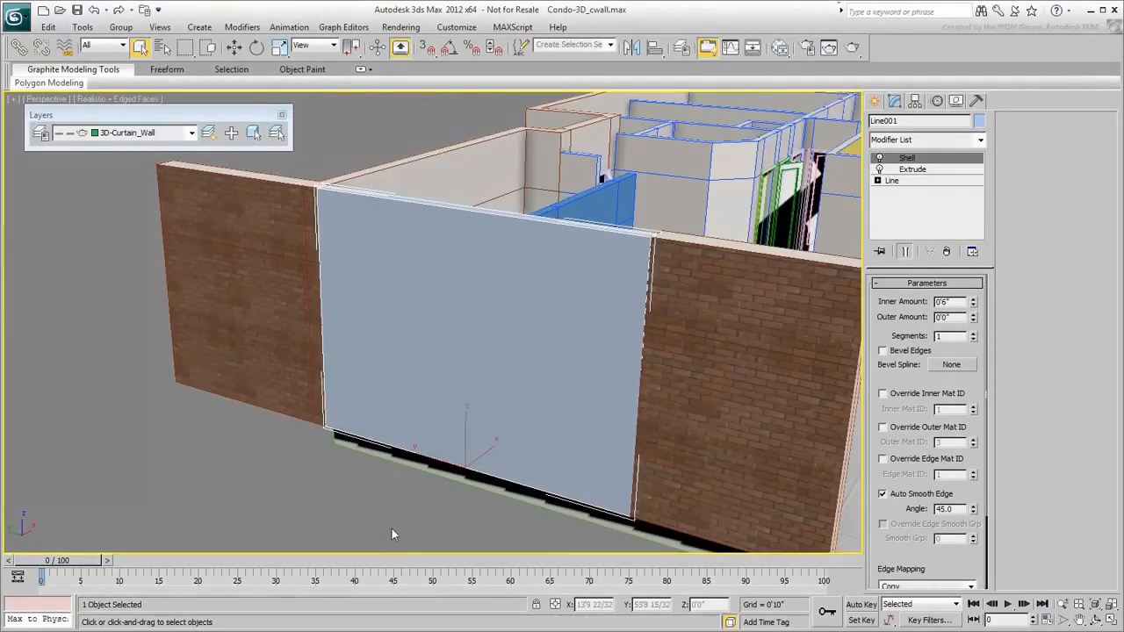
right_click(463, 340)
mouse_move(492, 472)
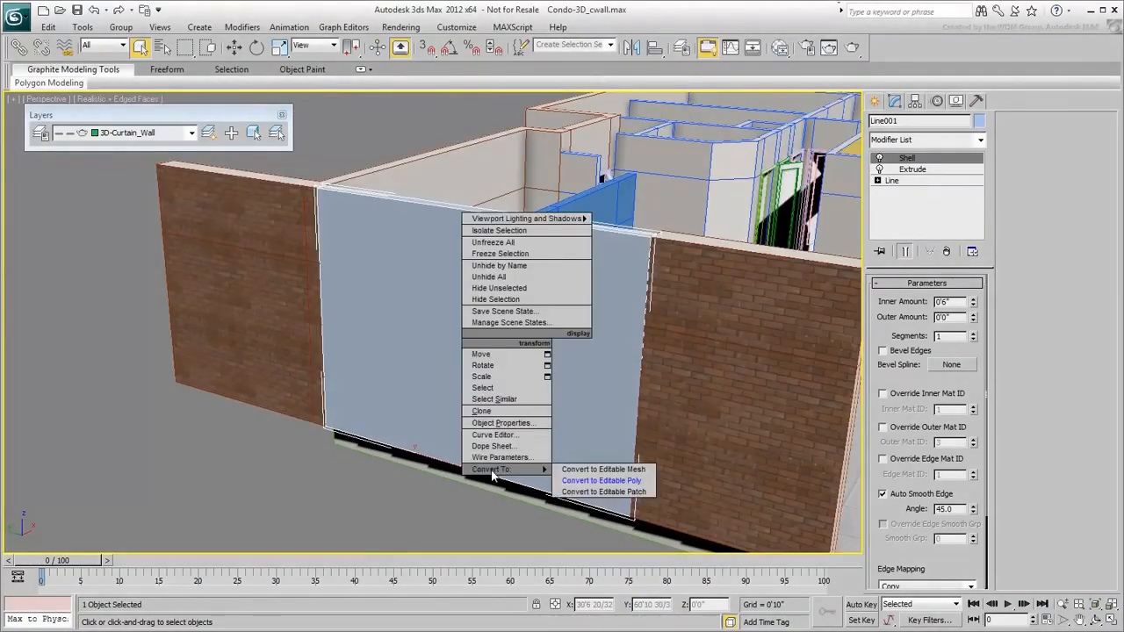
click(598, 481)
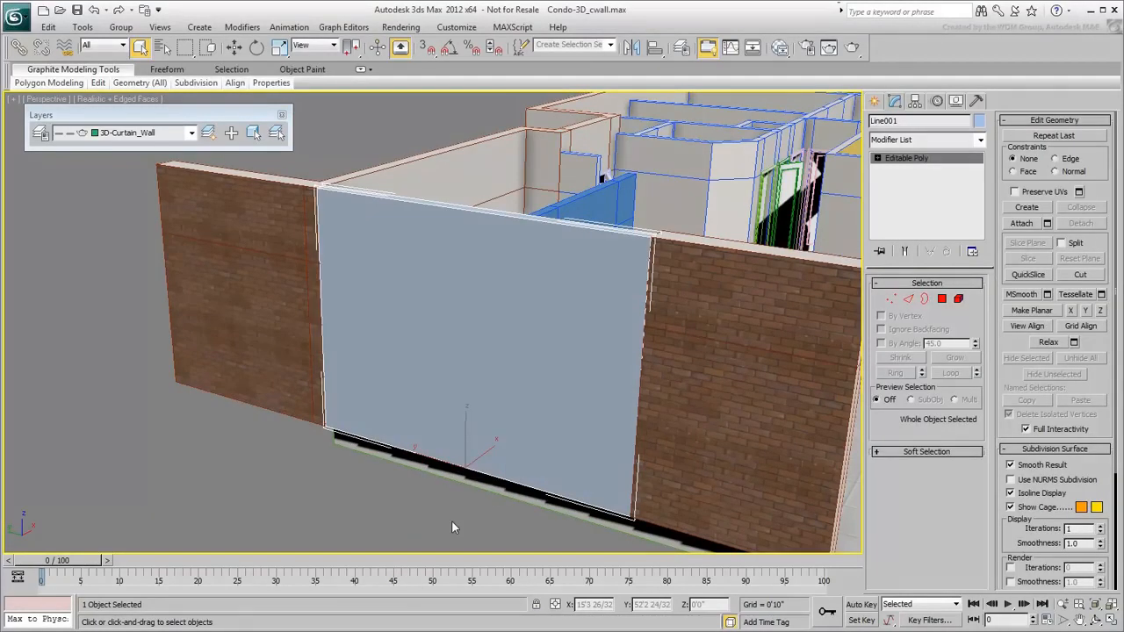
Step: Connect the panel's top and bottom horizontal edges with 3 segments to form evenly spaced vertical divisions
click(908, 299)
alt+middle_drag(614, 479, 551, 472)
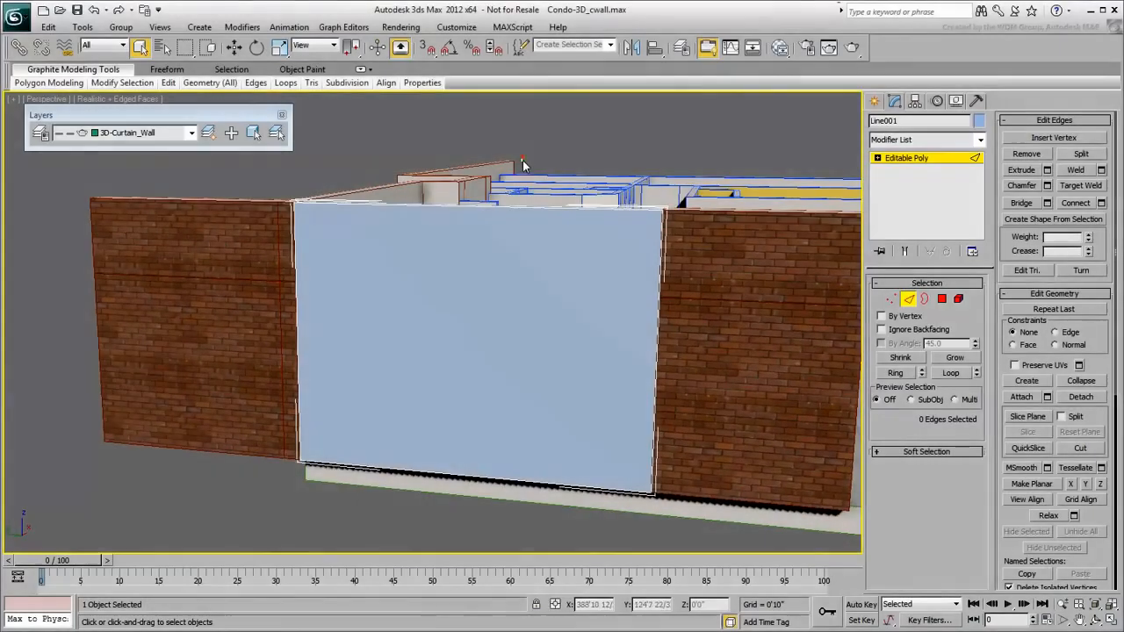
drag(523, 158, 477, 546)
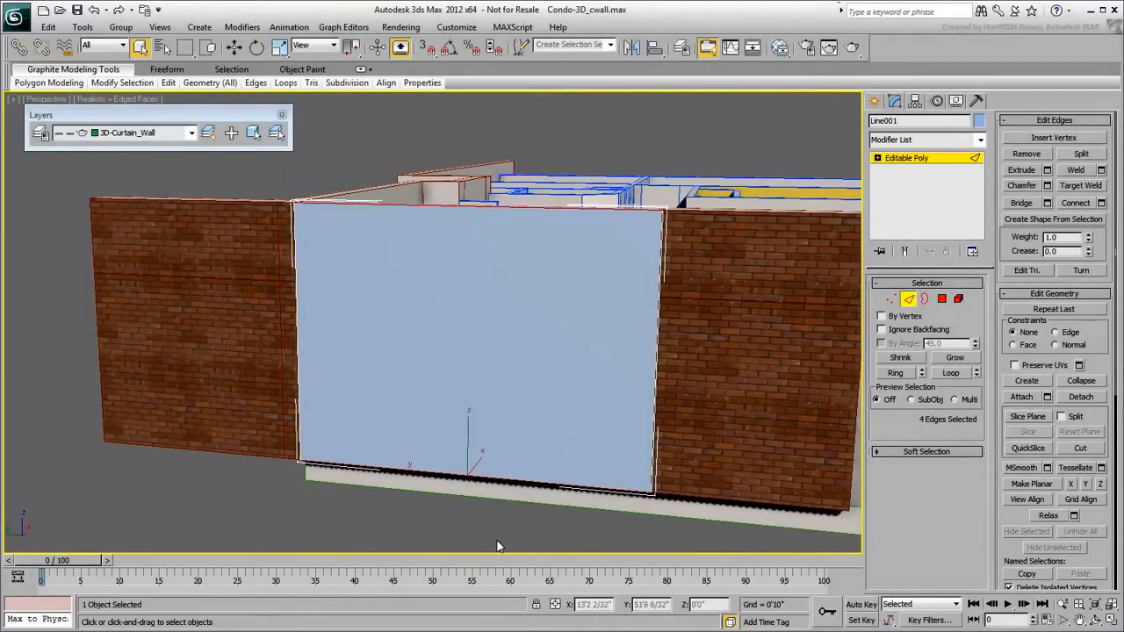
click(1101, 202)
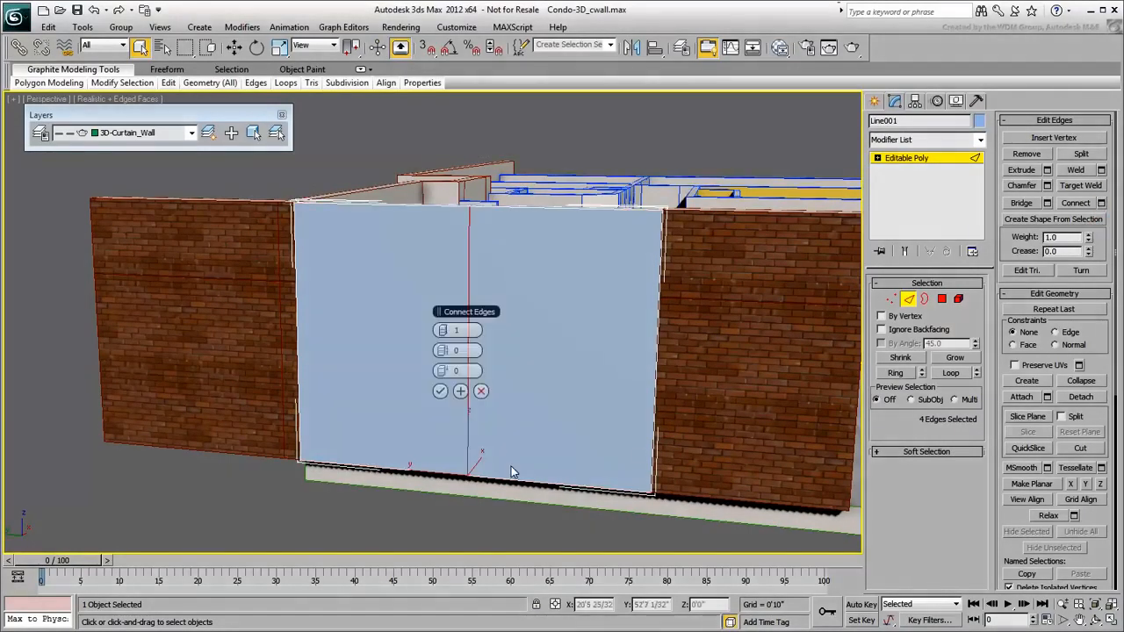
click(445, 331)
click(445, 331)
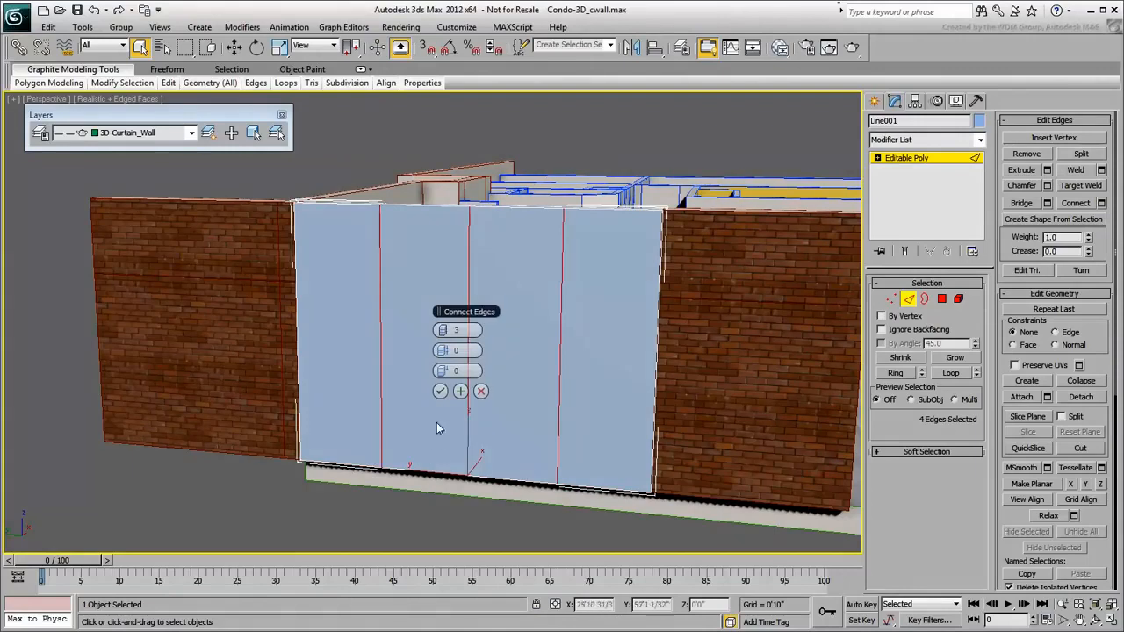
click(440, 391)
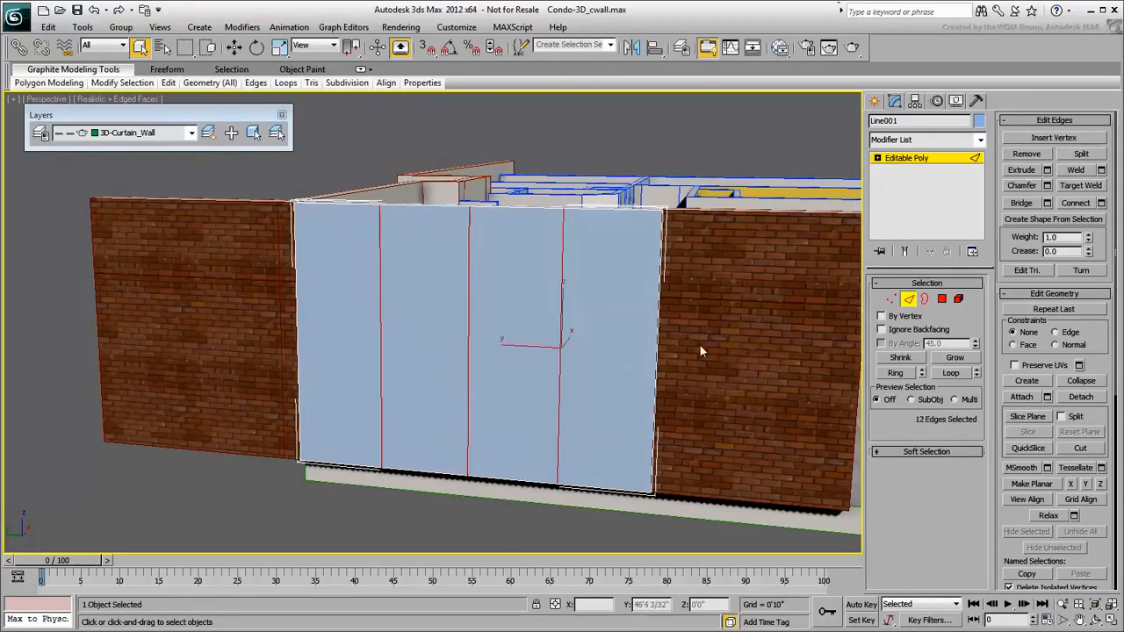
Step: Connect all vertical edges of the panel with 1 segment to add a horizontal division
click(718, 326)
right_click(187, 345)
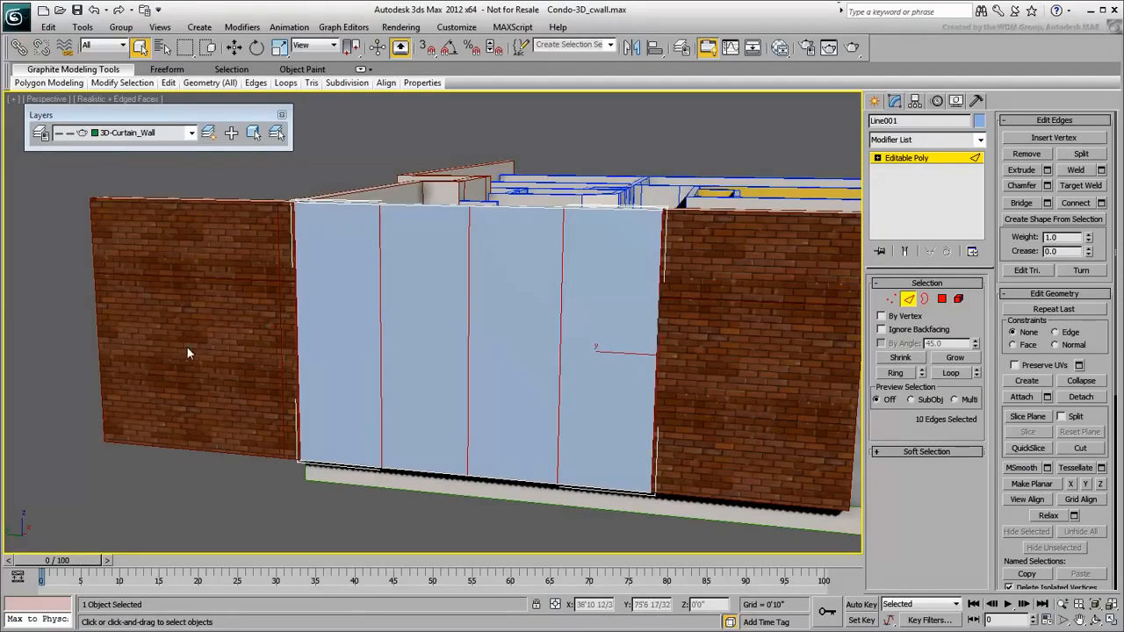
click(1101, 203)
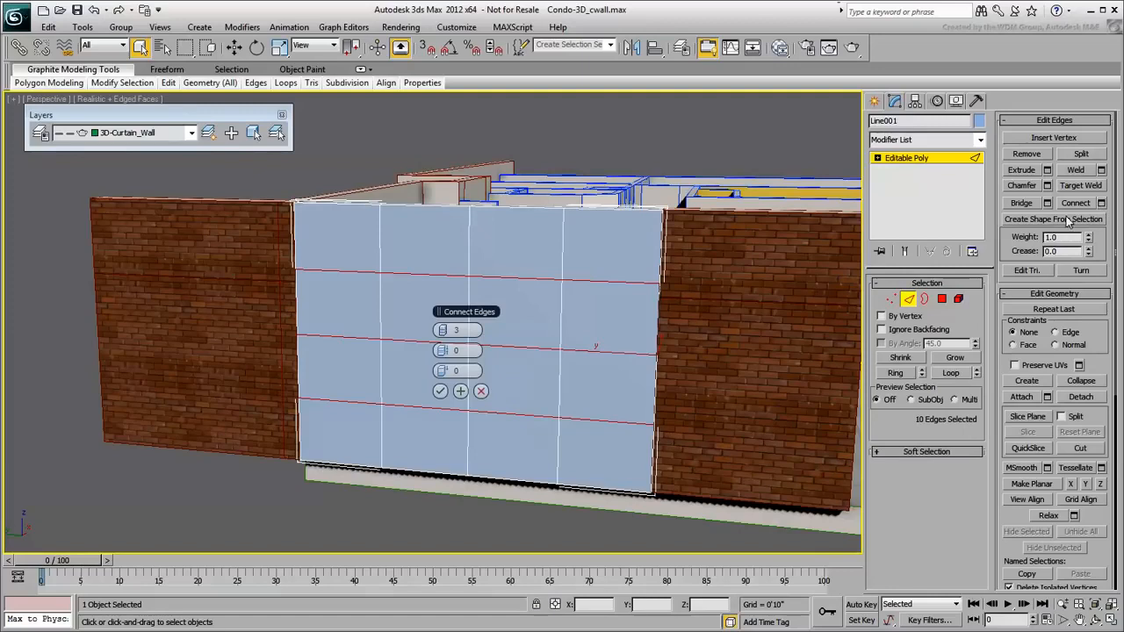
right_click(444, 331)
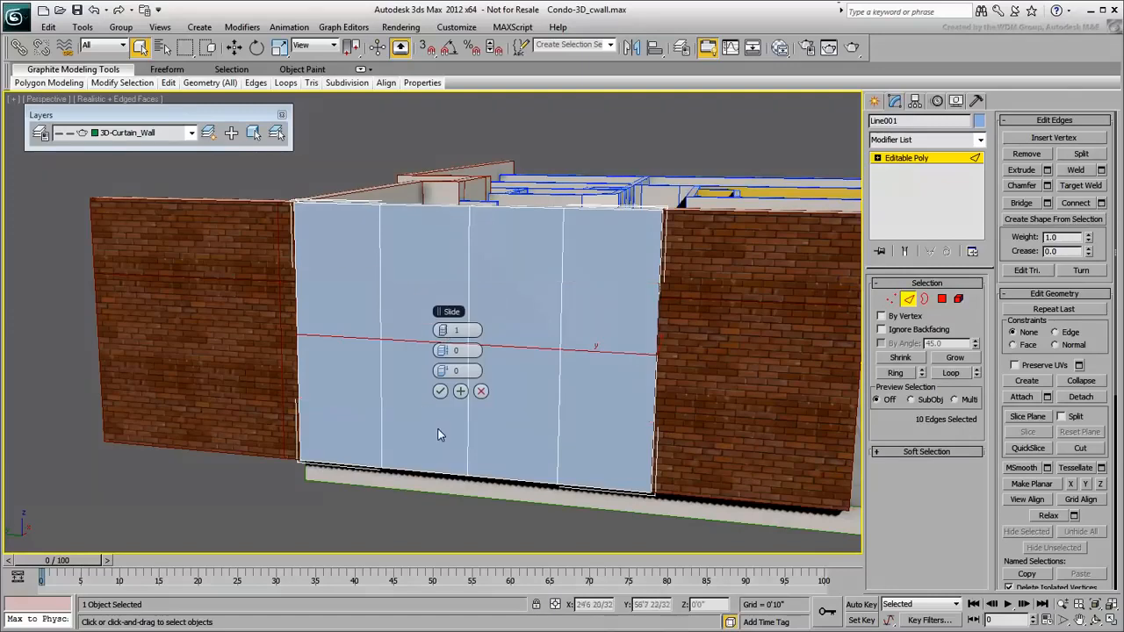
click(440, 392)
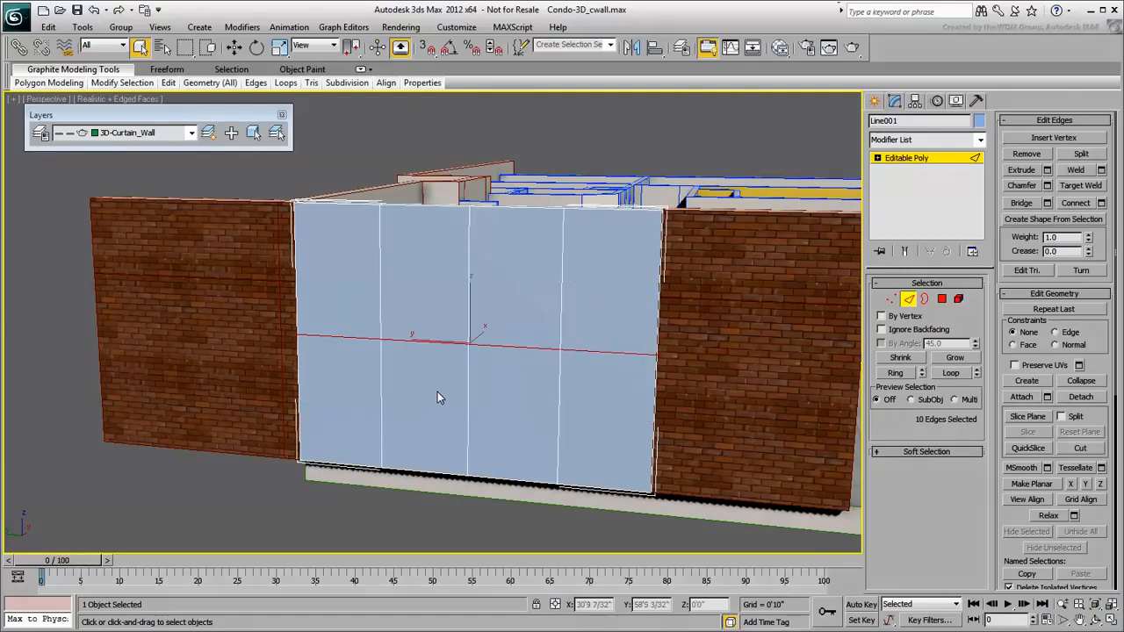
Step: Move the new horizontal edges to a Z height of 2'6"
click(235, 49)
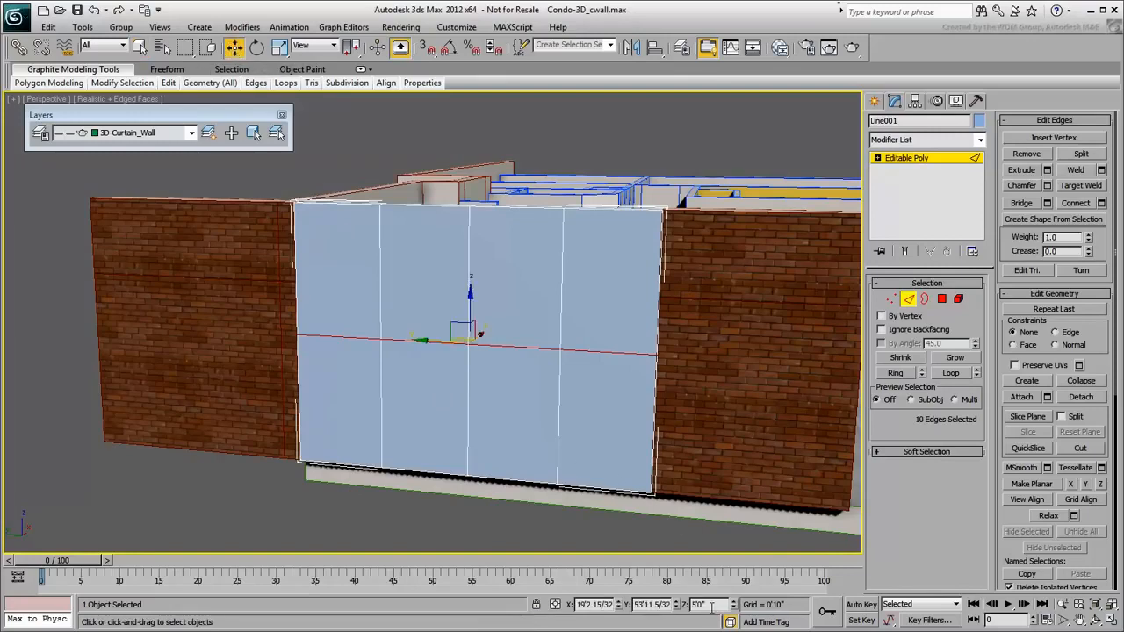
text(2.5)
key(Return)
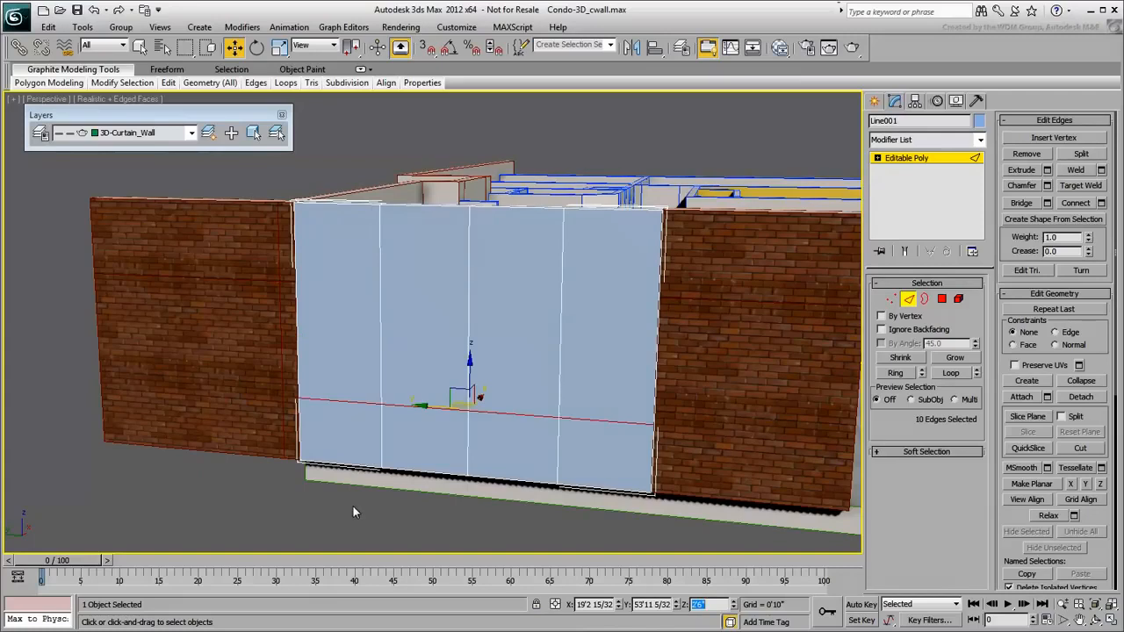
Step: Connect the vertical edges above the low horizontal division to add a second horizontal division
middle_drag(385, 505, 383, 507)
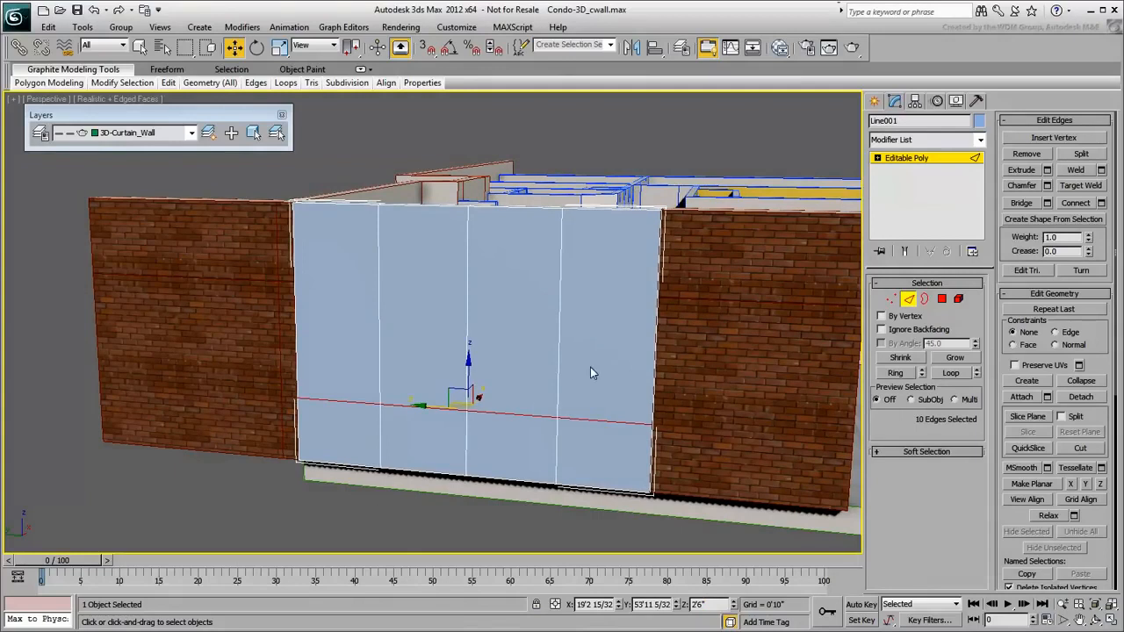
drag(367, 320, 186, 311)
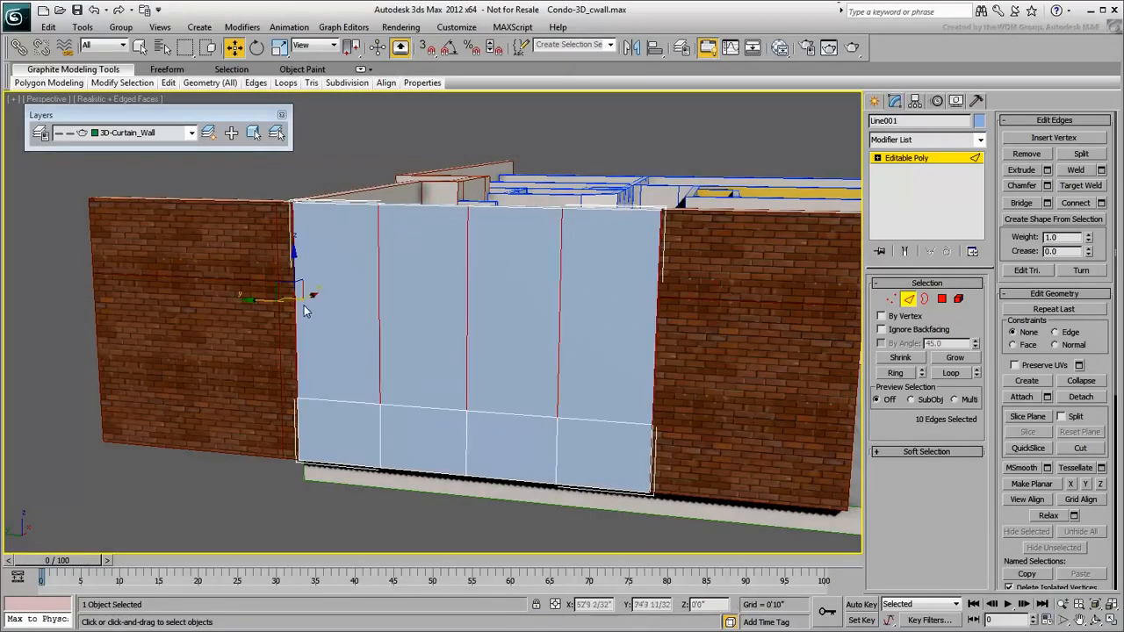
click(1079, 204)
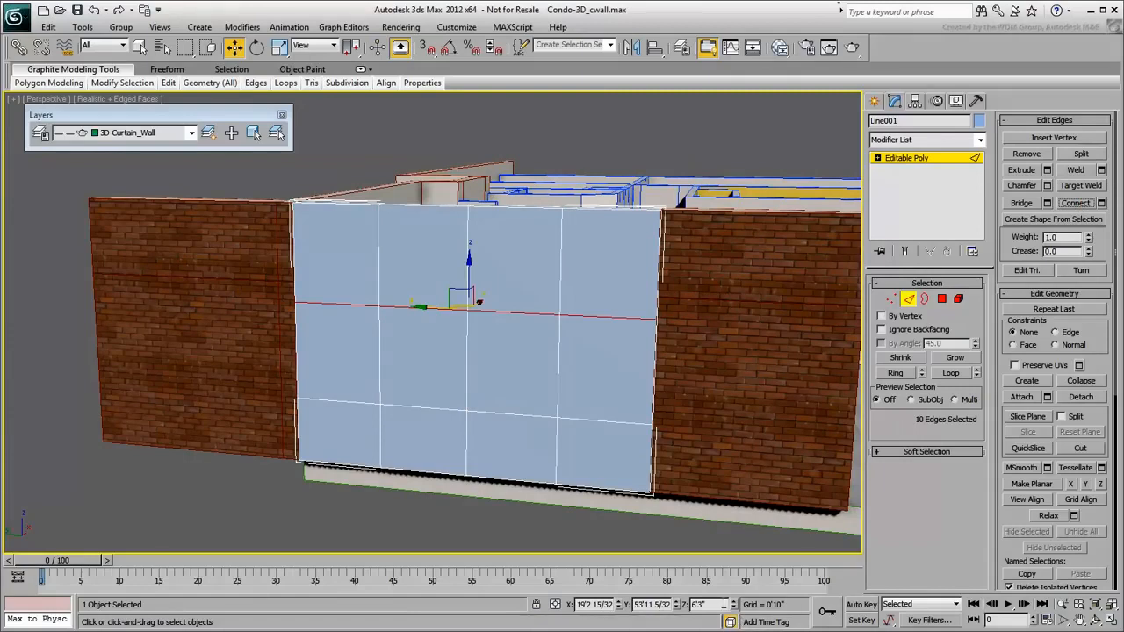
Step: Move the upper horizontal edges to a Z height of 9'0" and deselect them
text(9)
key(Return)
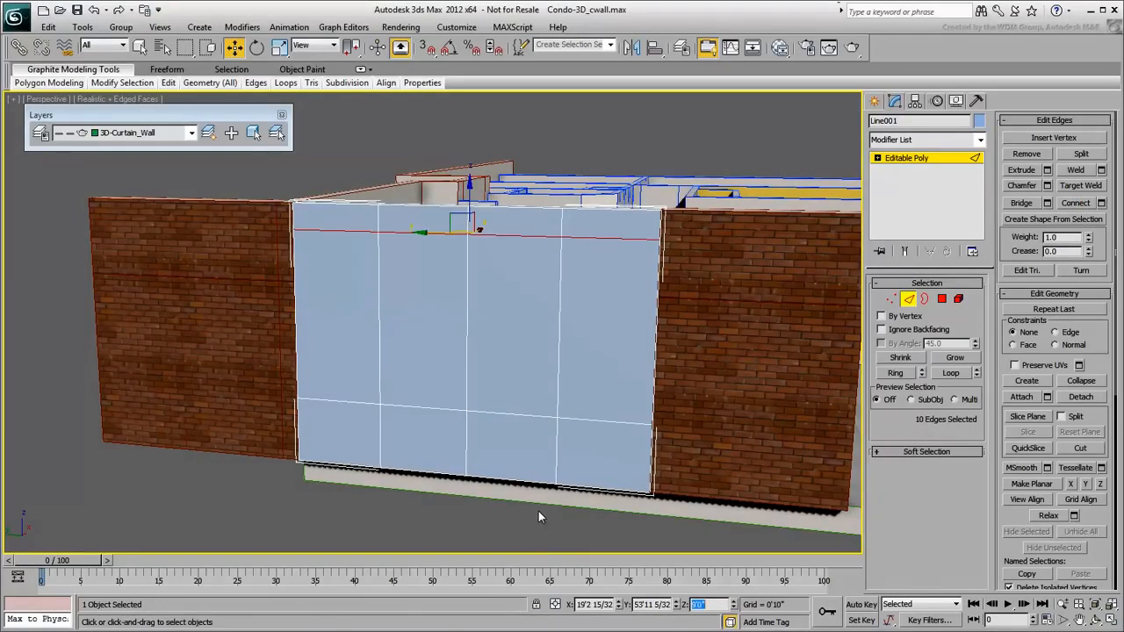
click(480, 530)
mouse_move(501, 527)
alt+middle_down()
mouse_move(480, 517)
mouse_move(502, 518)
alt+middle_up()
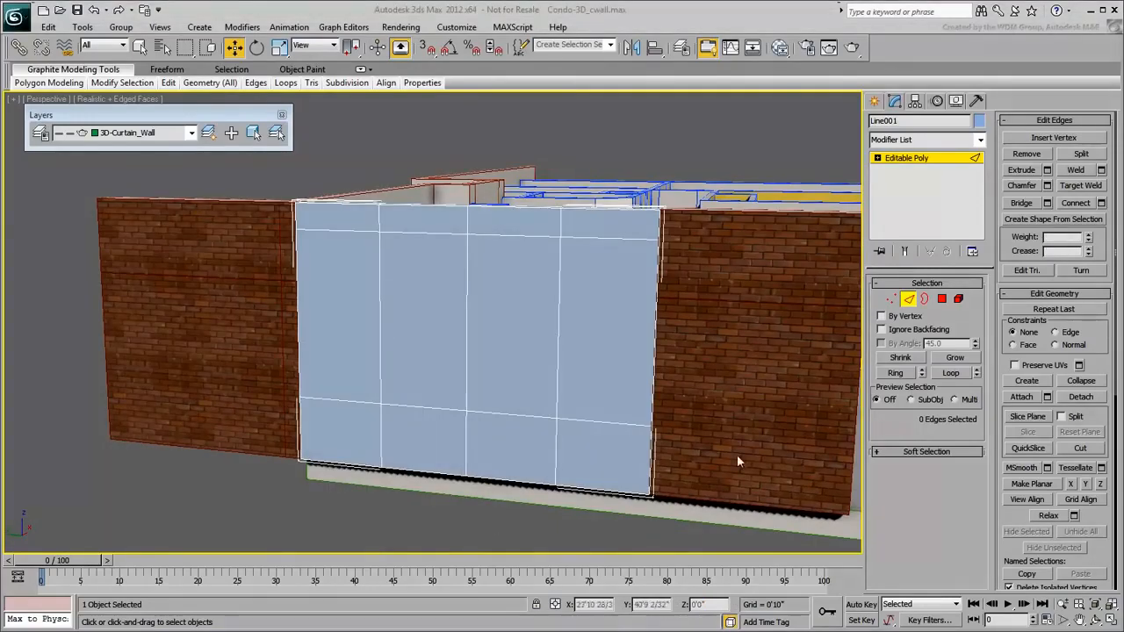
Step: Inset all front and back polygons of the curtain wall panel by 0'1", using the By Polygon option
click(941, 298)
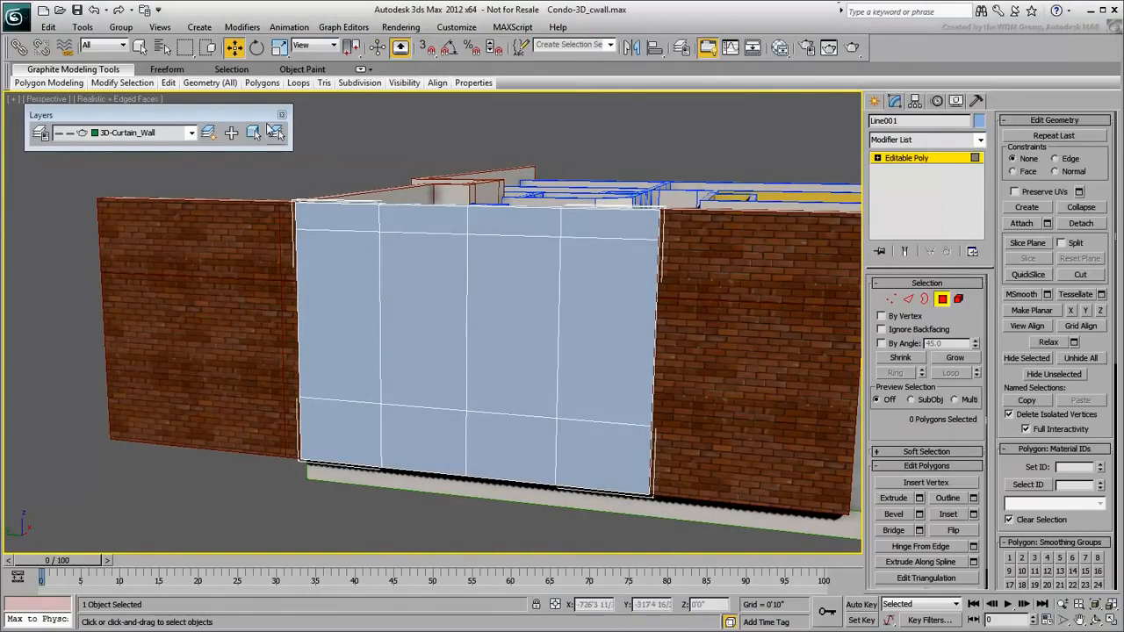
click(140, 49)
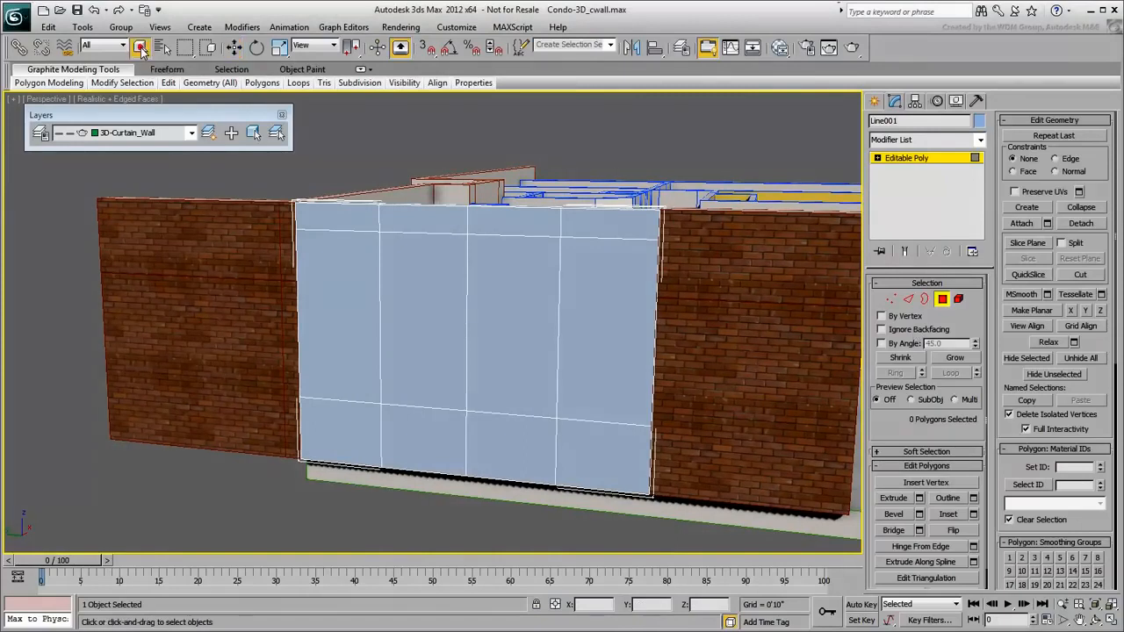
alt+middle_drag(524, 369, 548, 357)
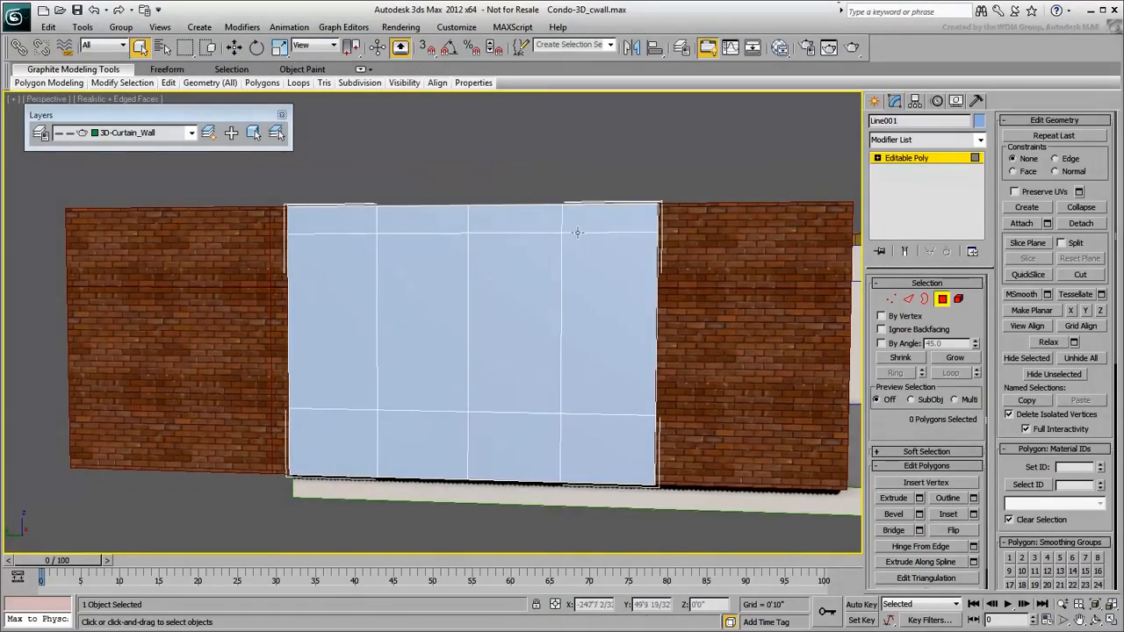
drag(582, 228, 358, 428)
alt+middle_drag(359, 427, 510, 343)
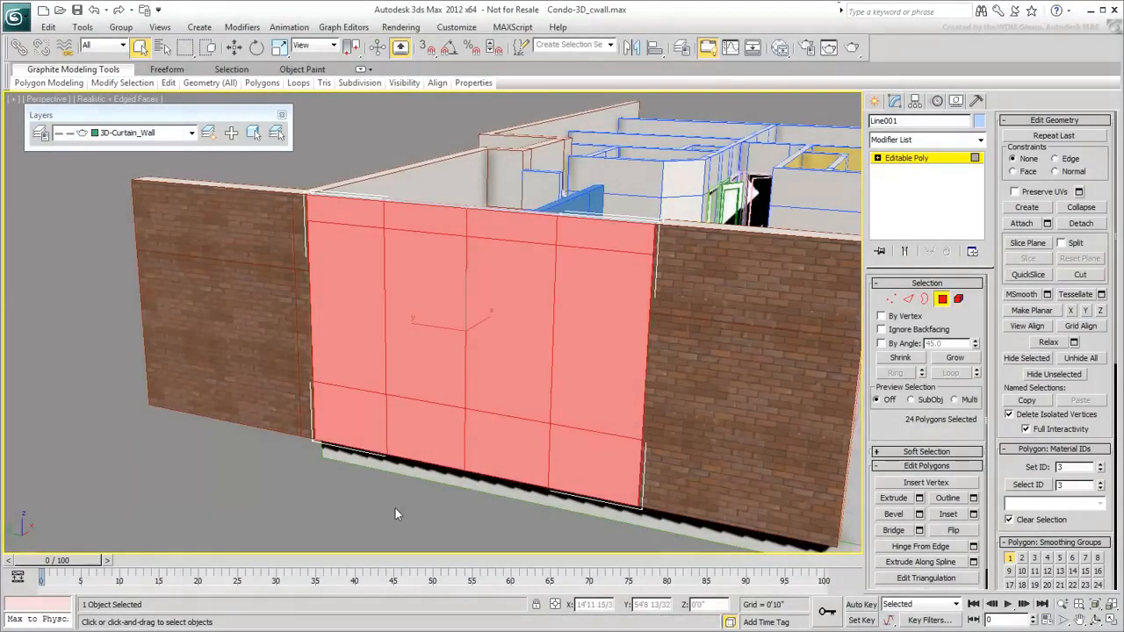
click(973, 514)
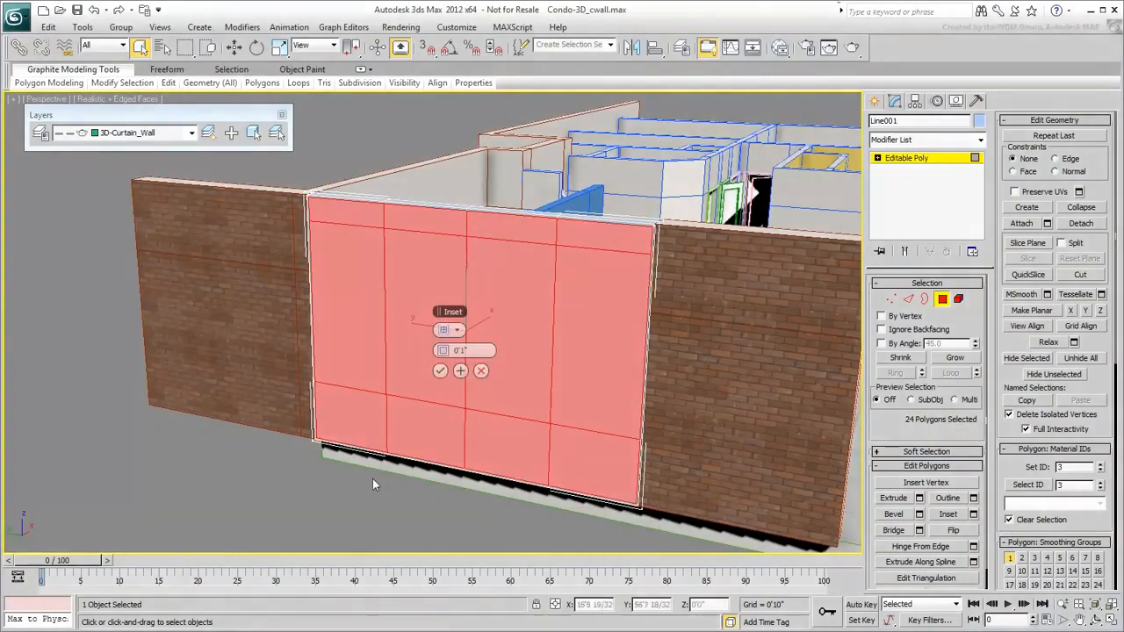
scroll(404, 248, up, 2)
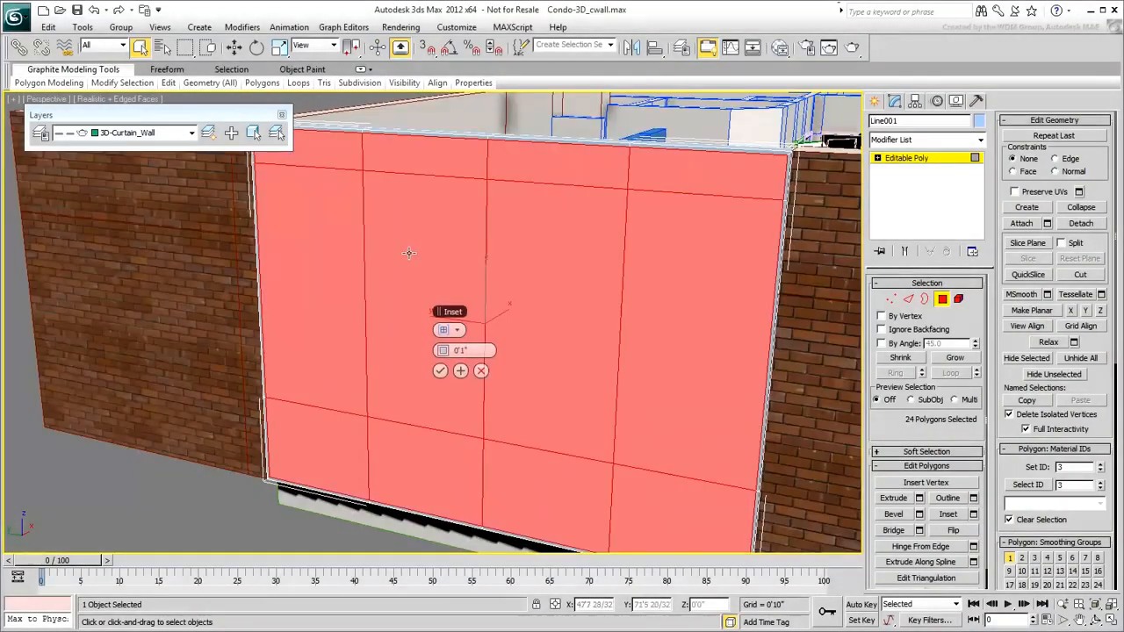
click(457, 332)
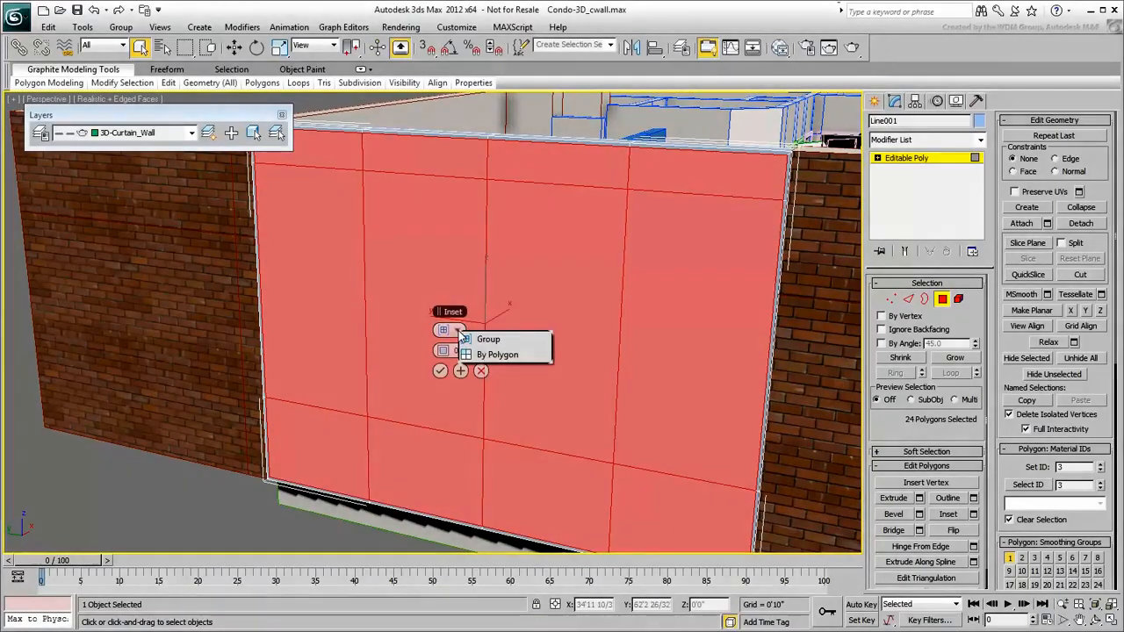
click(491, 355)
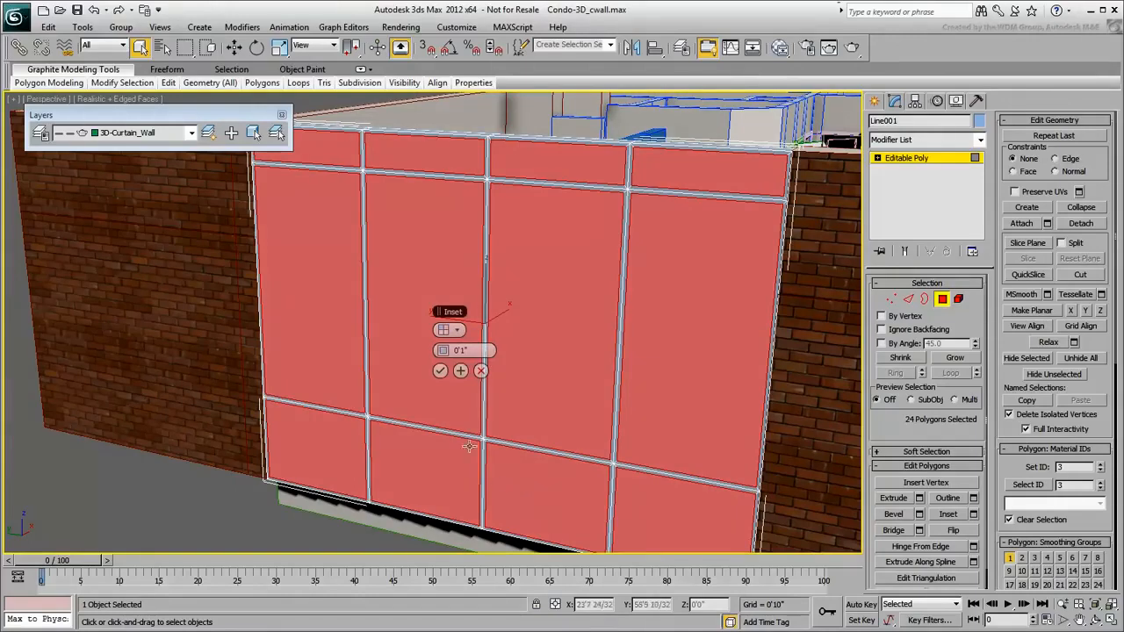
click(440, 372)
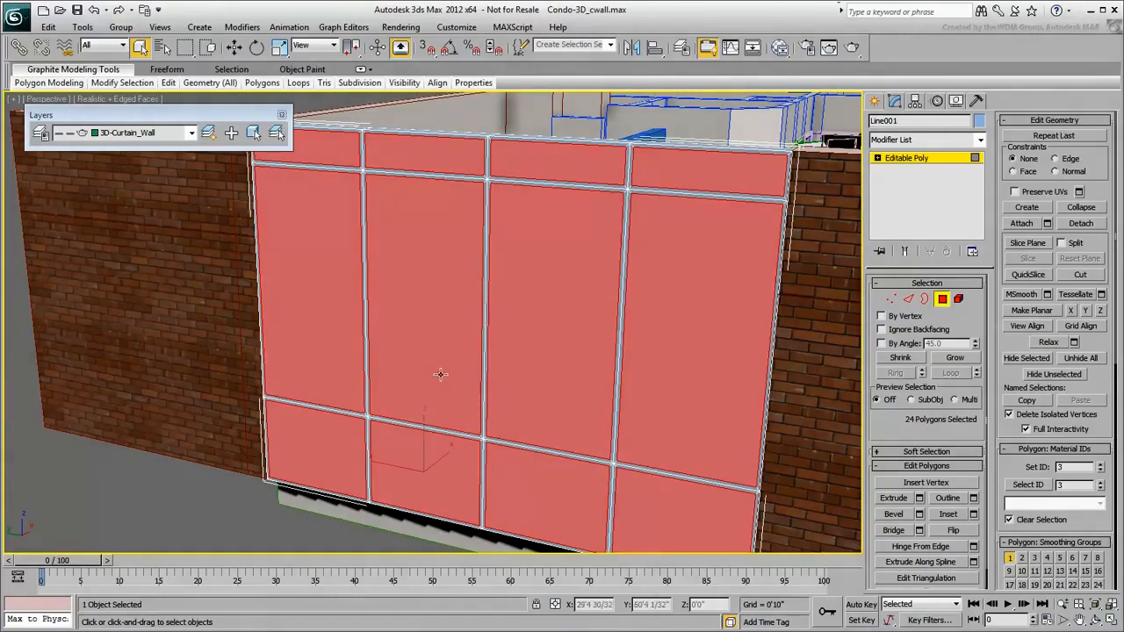
Step: Extrude the inset polygons inward by -0'1" as a group and apply it, keeping the Extrude settings active
alt+middle_drag(439, 371, 394, 325)
scroll(394, 324, up, 2)
scroll(395, 325, up, 2)
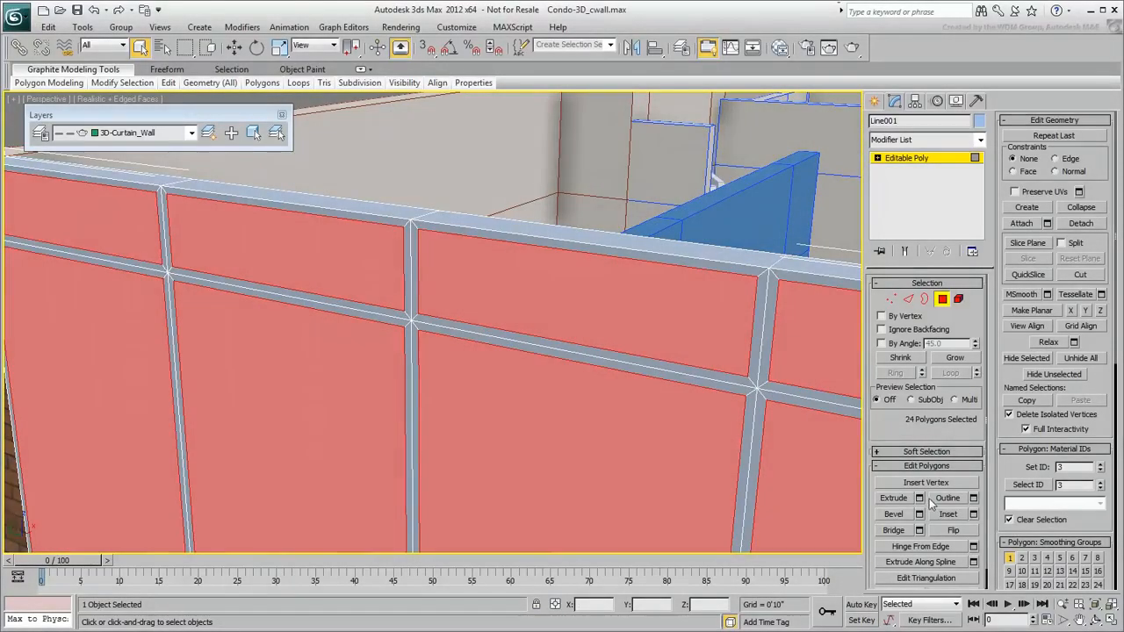
click(919, 499)
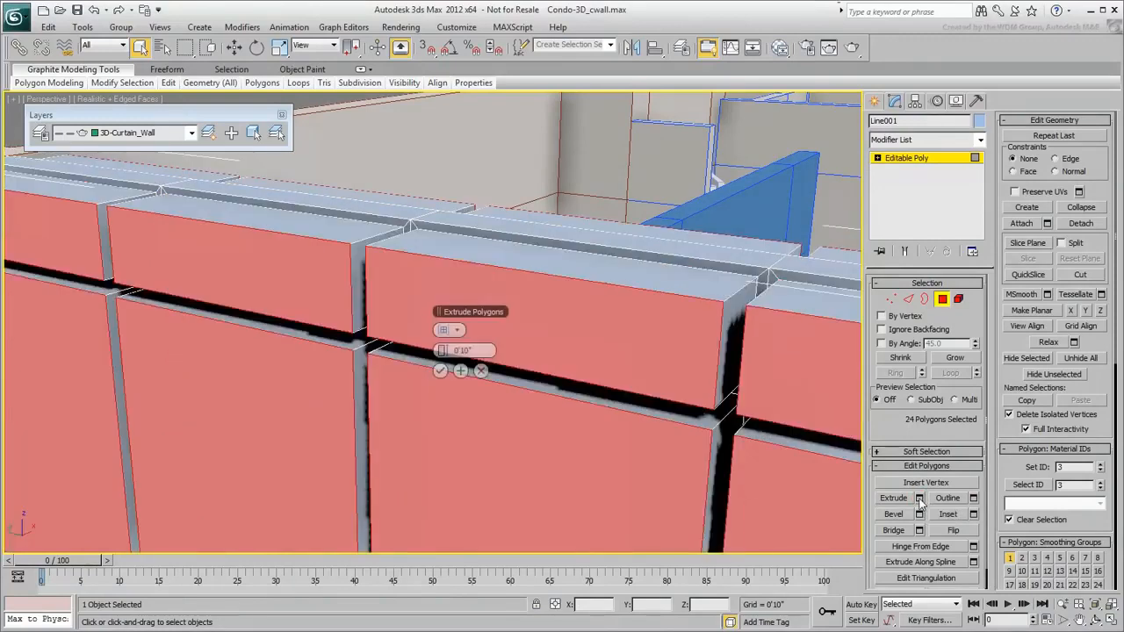
double_click(486, 350)
text(-1')
key(Return)
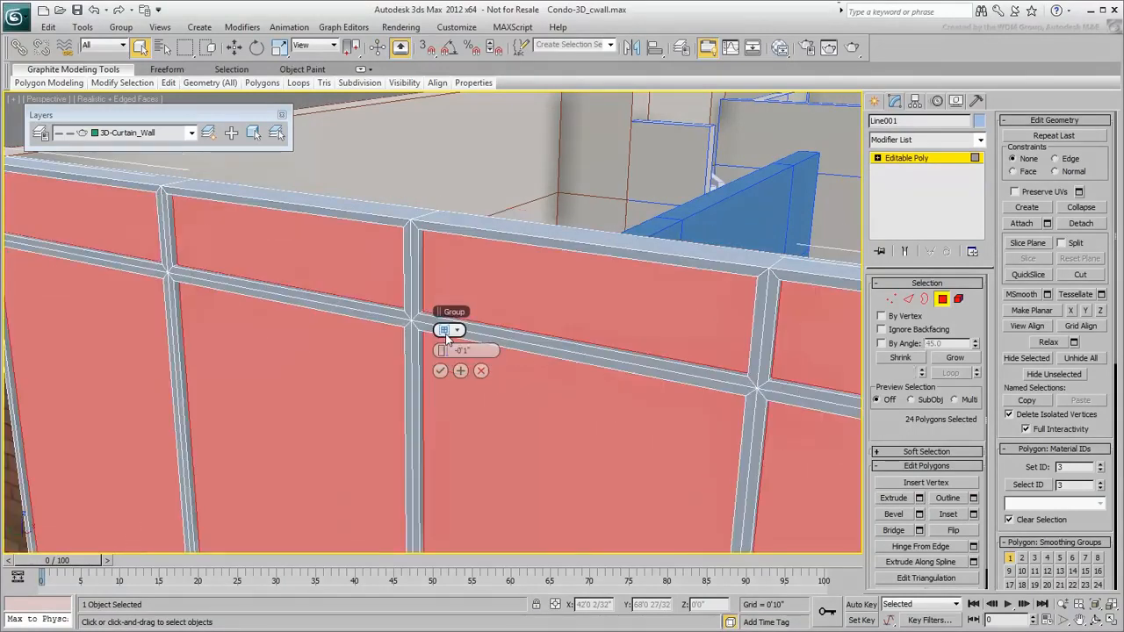
alt+middle_drag(556, 473, 534, 399)
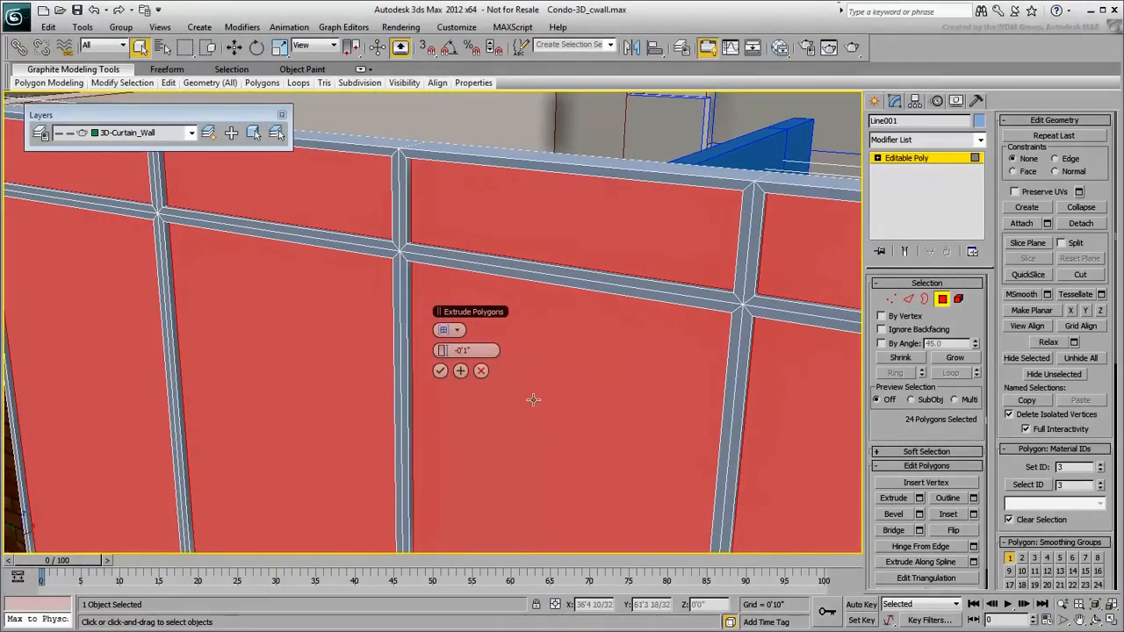
click(461, 371)
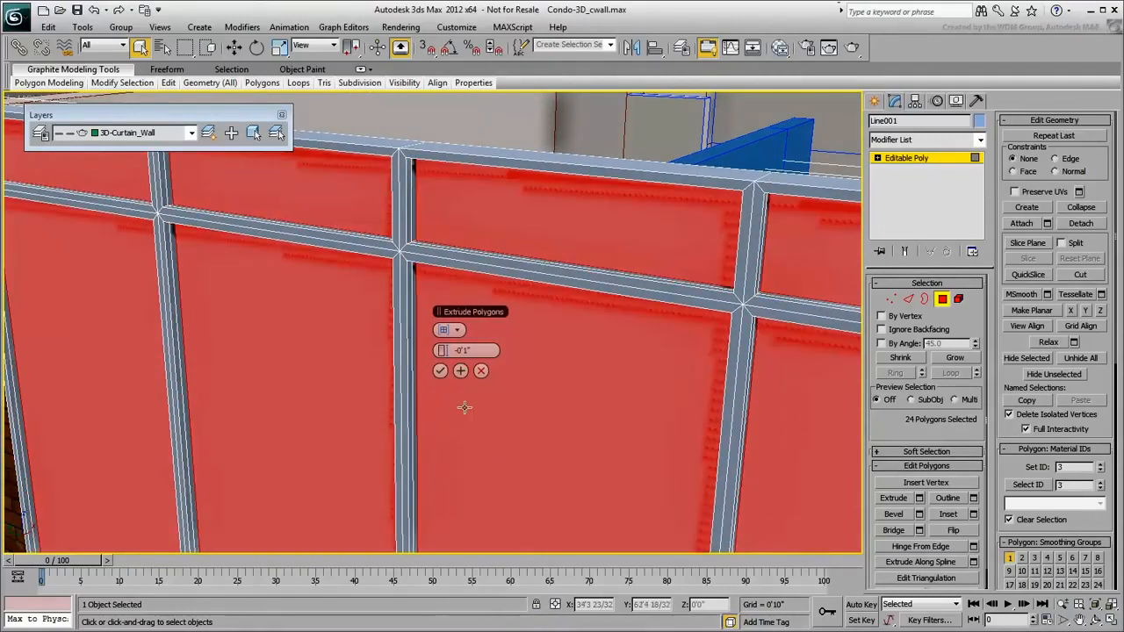
Step: Remove the top row of panels from the selection and extrude the remaining polygons by another -0'1"
alt+middle_drag(514, 447, 547, 425)
alt+drag(749, 118, 193, 171)
alt+drag(153, 252, 158, 243)
alt+middle_drag(455, 376, 422, 409)
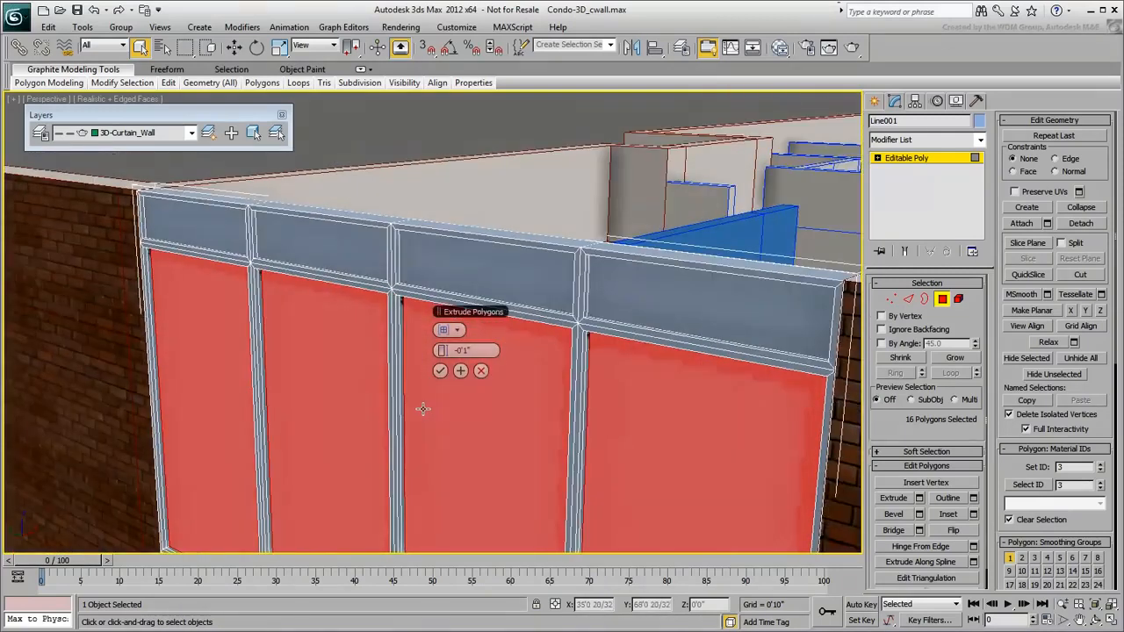
scroll(424, 406, up, 6)
scroll(425, 404, up, 3)
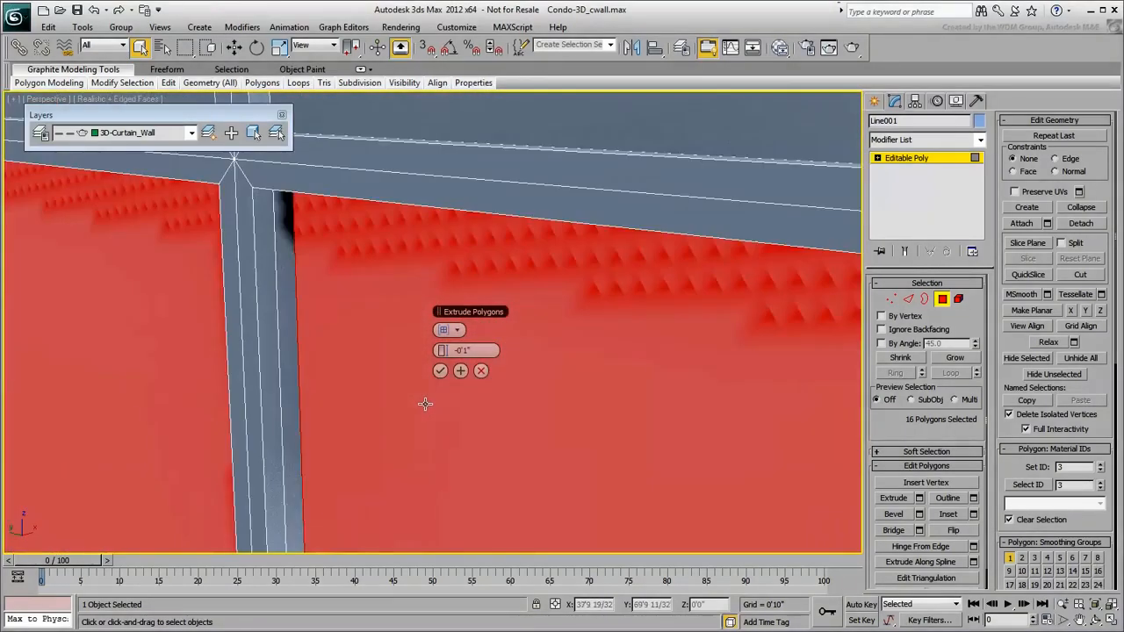
scroll(419, 414, down, 5)
alt+middle_drag(419, 411, 423, 500)
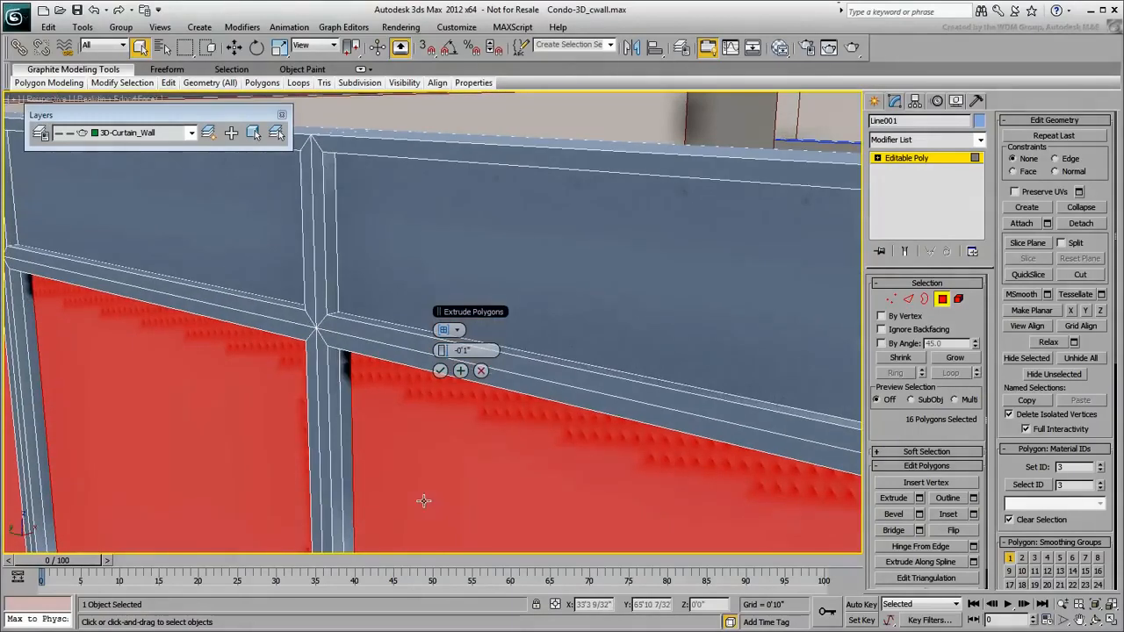
click(440, 370)
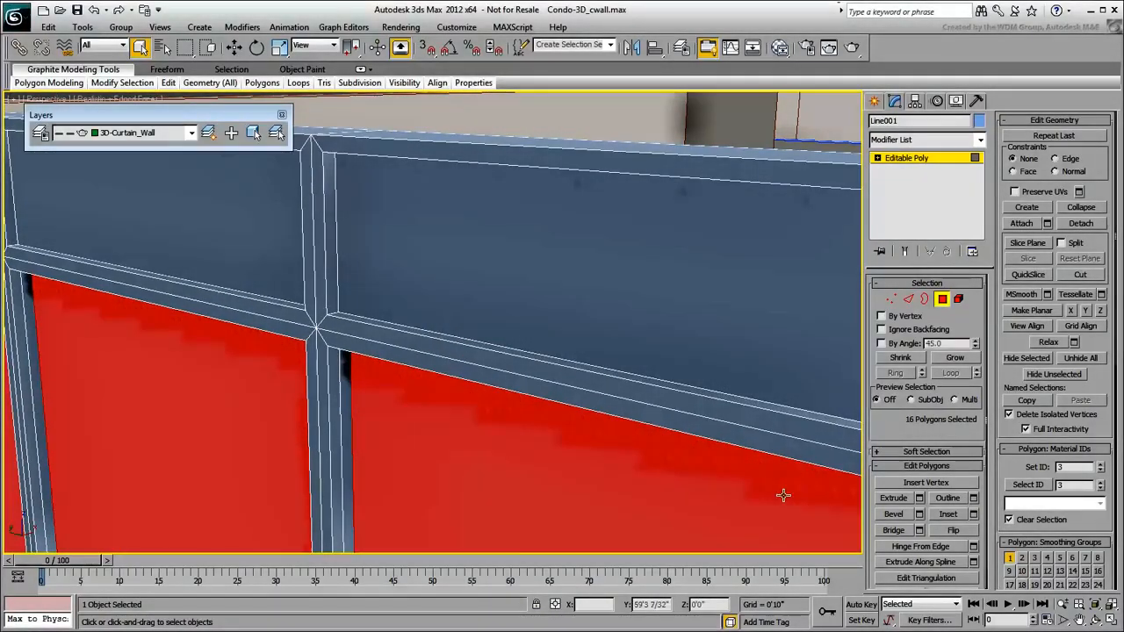
Step: Inset the selected lower polygons by 0'1" By Polygon and extrude them by -0'0.75"
click(973, 514)
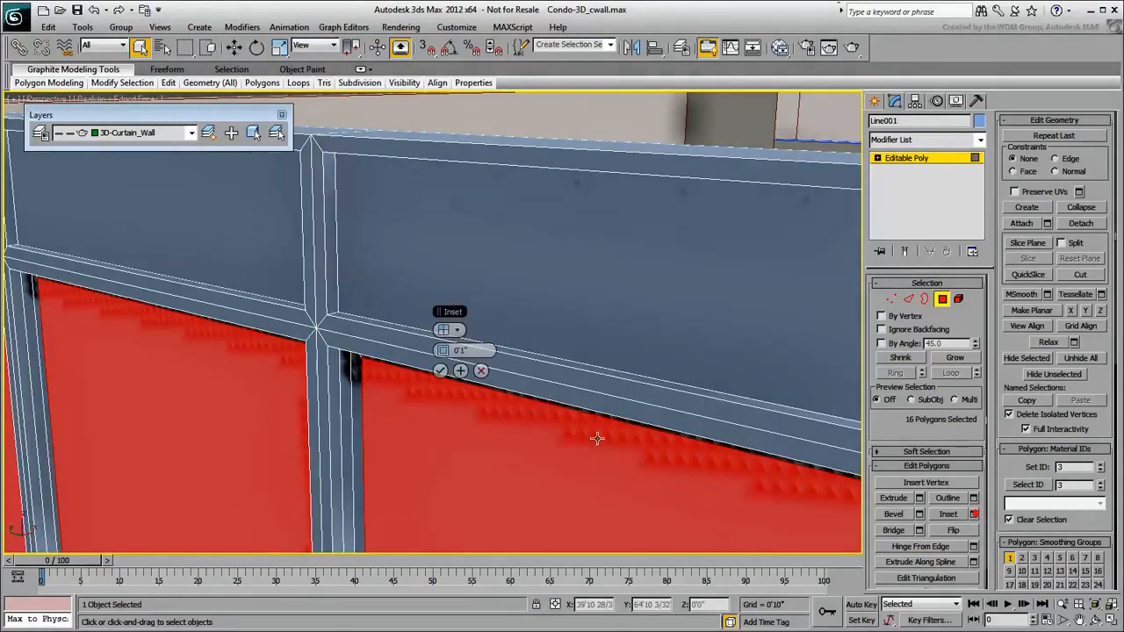
click(445, 373)
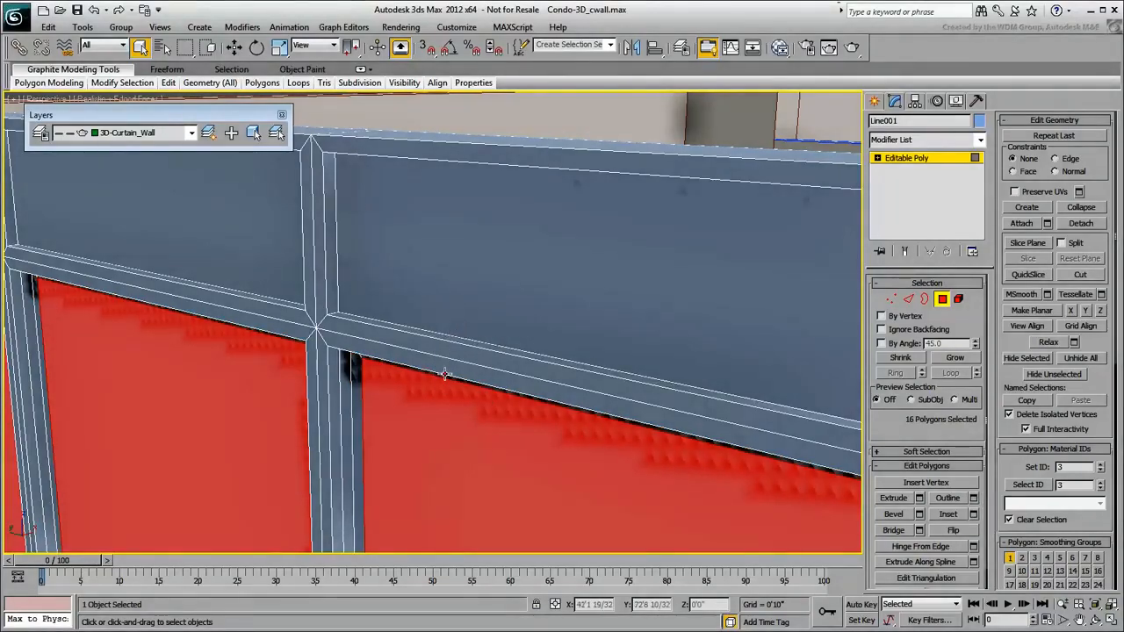
click(921, 498)
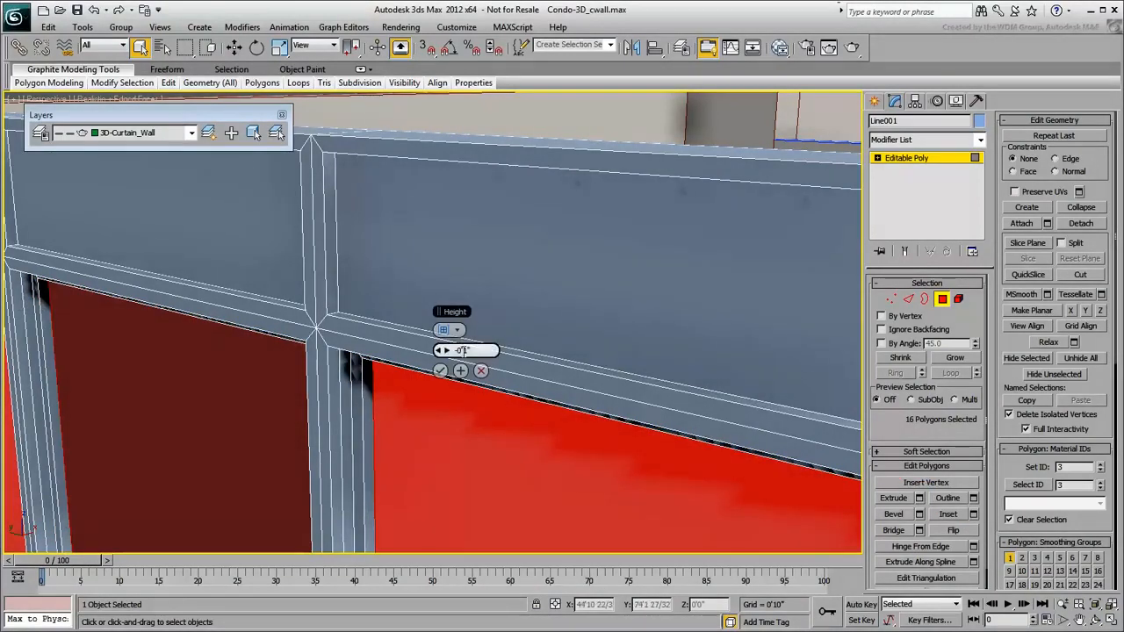
text(0.75)
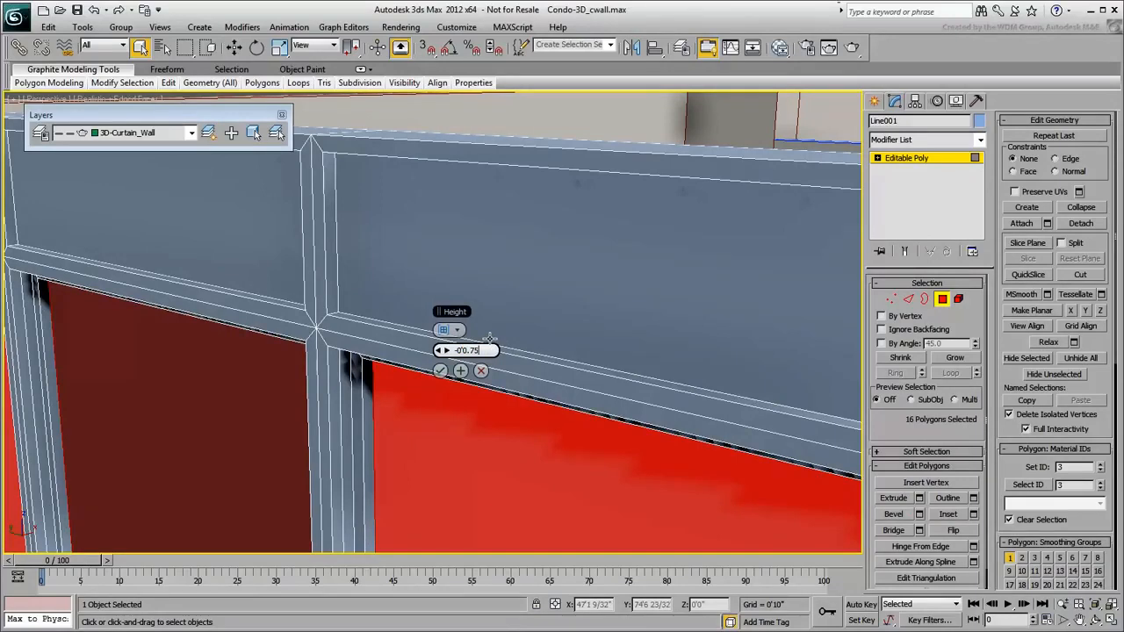
key(Return)
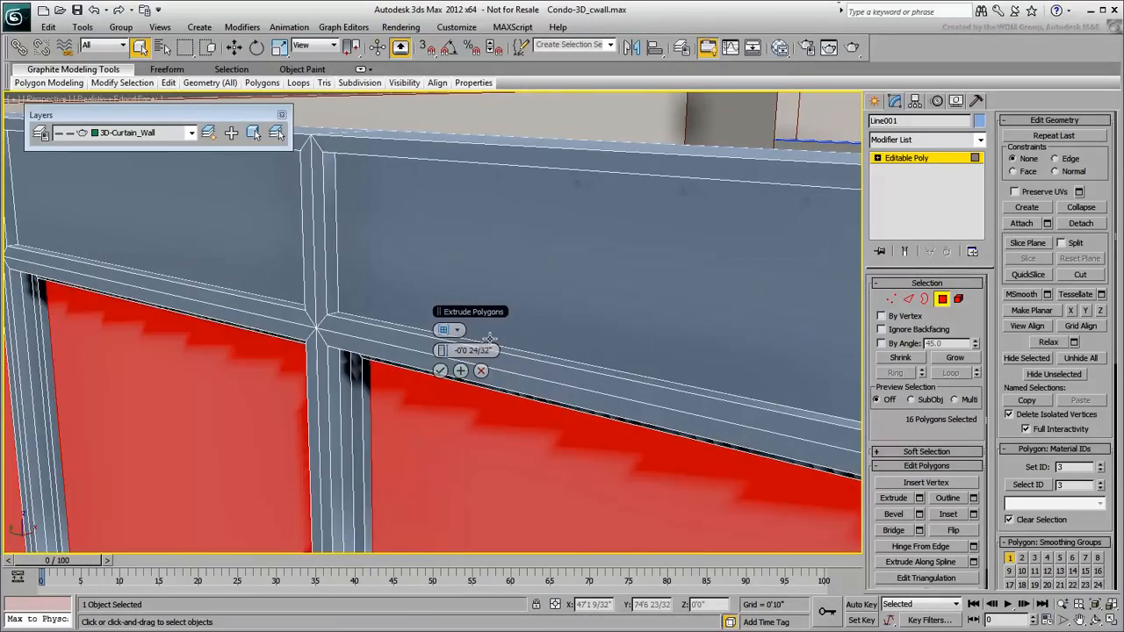
click(440, 370)
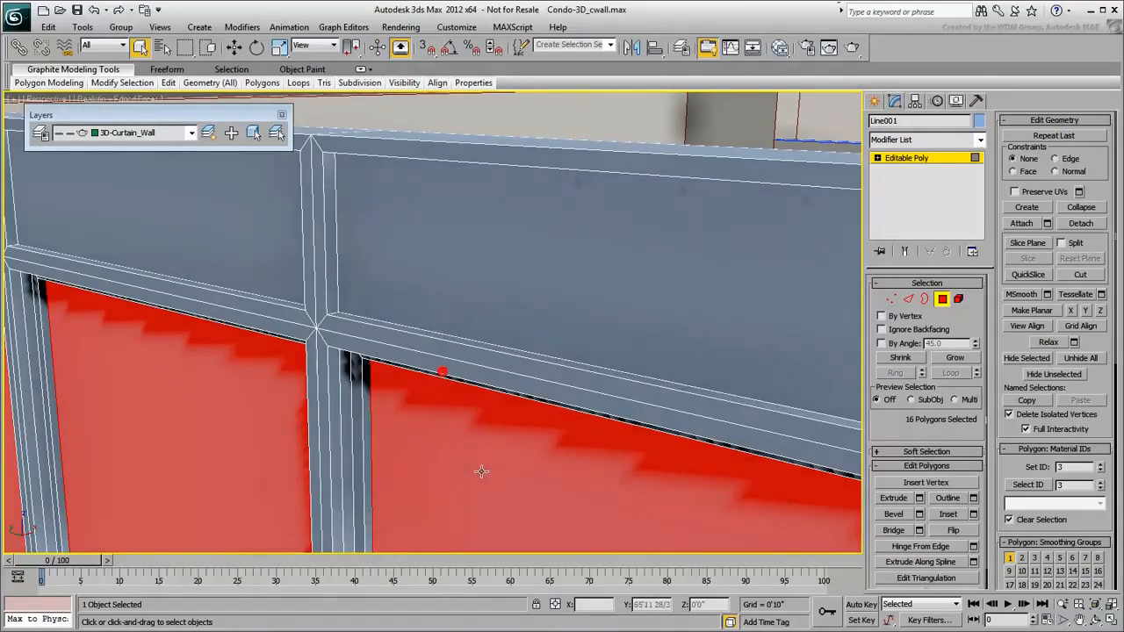
Step: Invert the polygon selection to the frames and top panels, assign it material ID 1, and leave polygon editing
scroll(482, 471, down, 5)
middle_drag(489, 479, 479, 369)
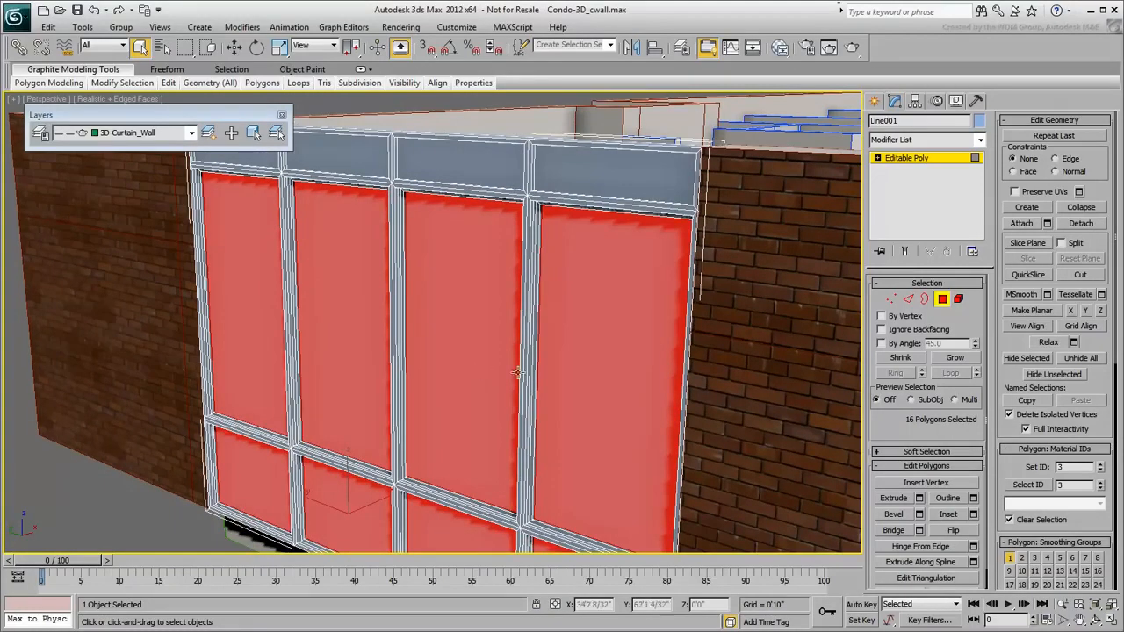
key(Return)
click(47, 27)
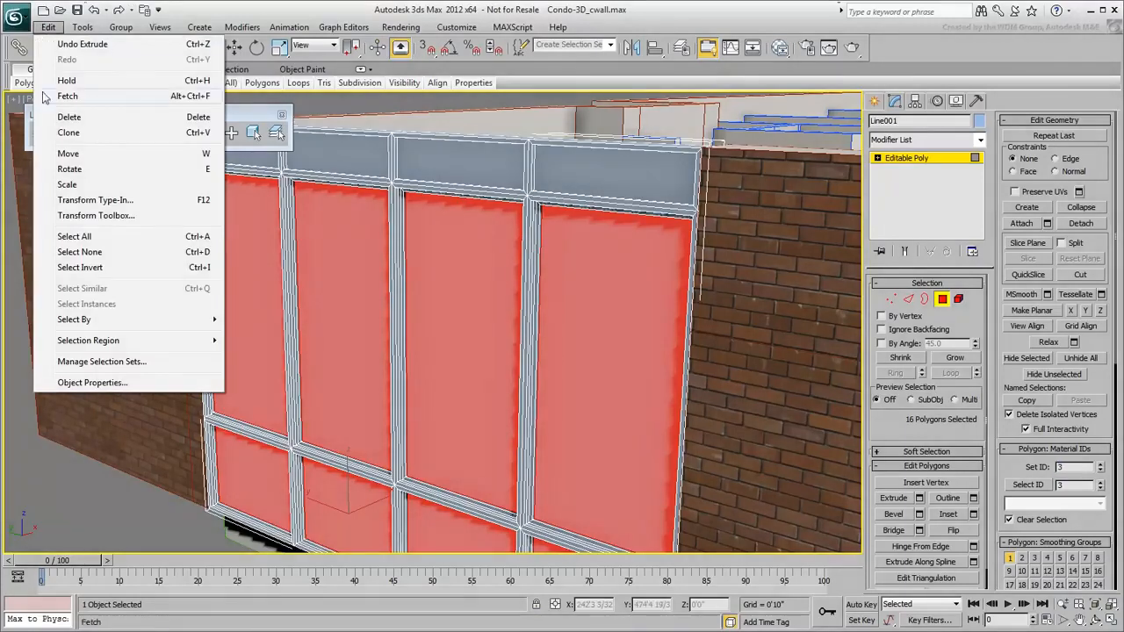
click(80, 267)
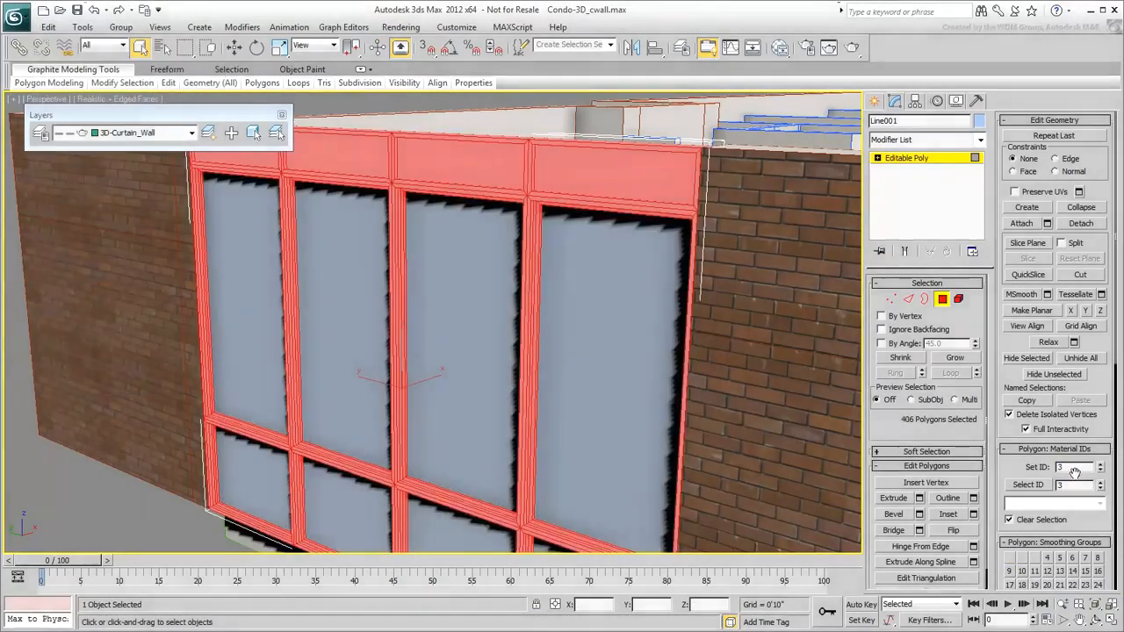
drag(1074, 467, 1021, 465)
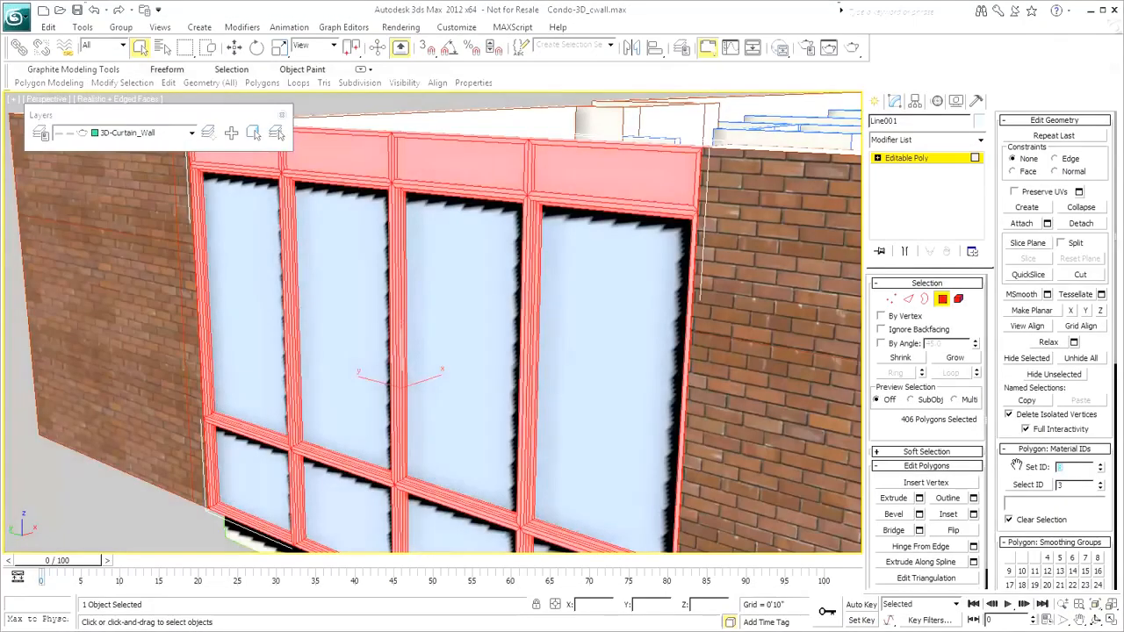
text(1)
key(Return)
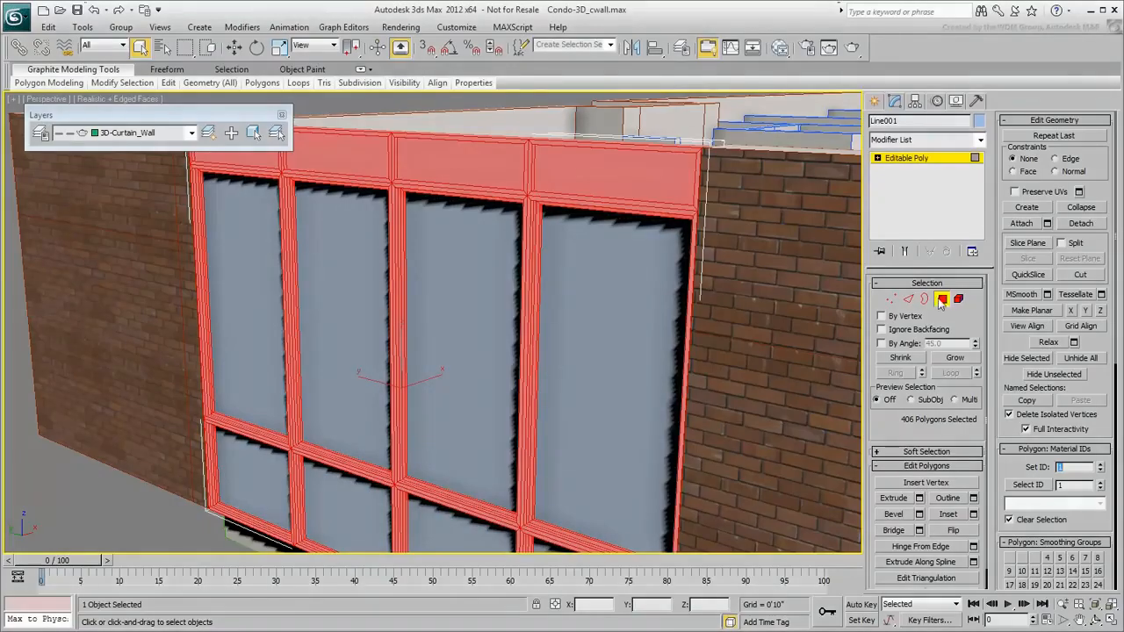
click(941, 301)
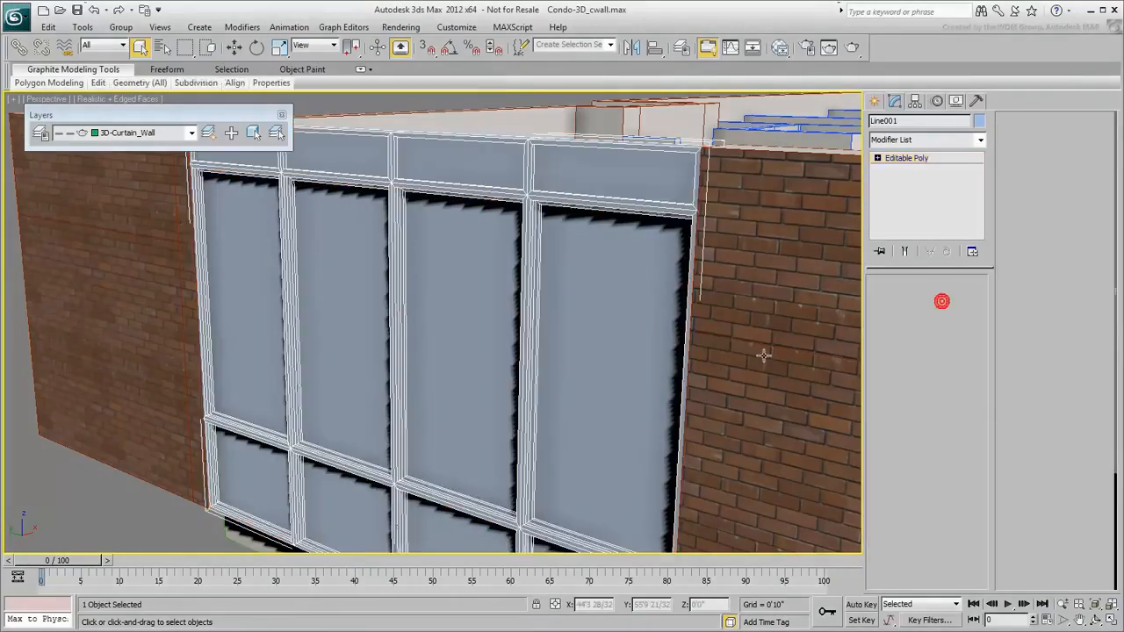
Step: Apply the Multi/Sub-Object material, Material #52, from the Slate Material Editor to the curtain wall
middle_drag(605, 392, 594, 375)
scroll(594, 375, down, 3)
middle_drag(595, 413, 598, 386)
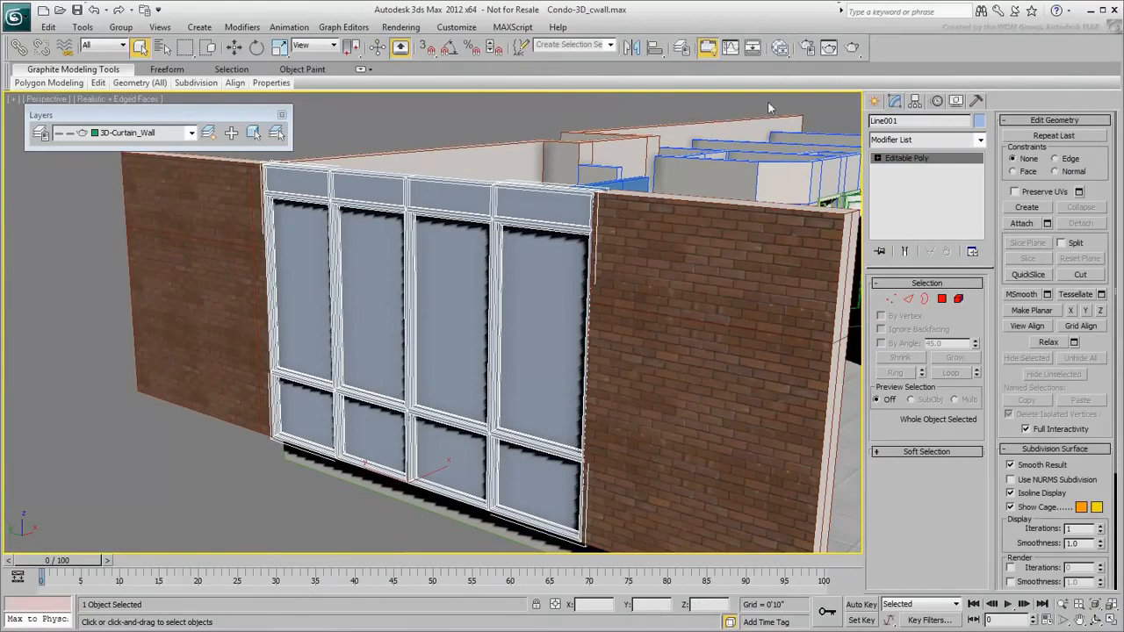
click(780, 47)
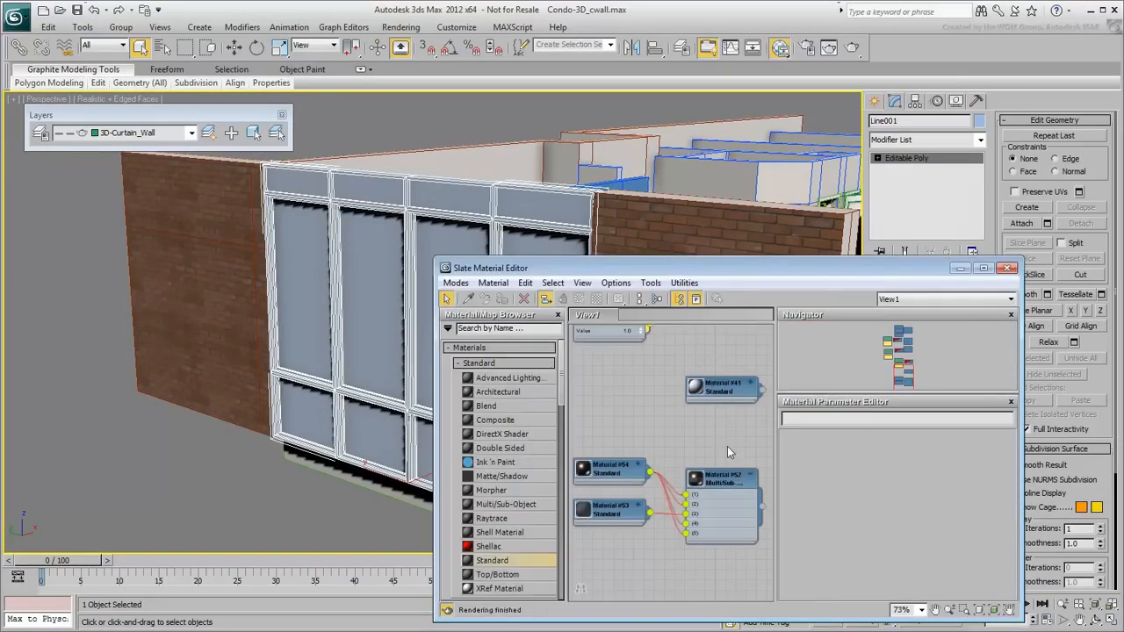
drag(778, 505, 369, 244)
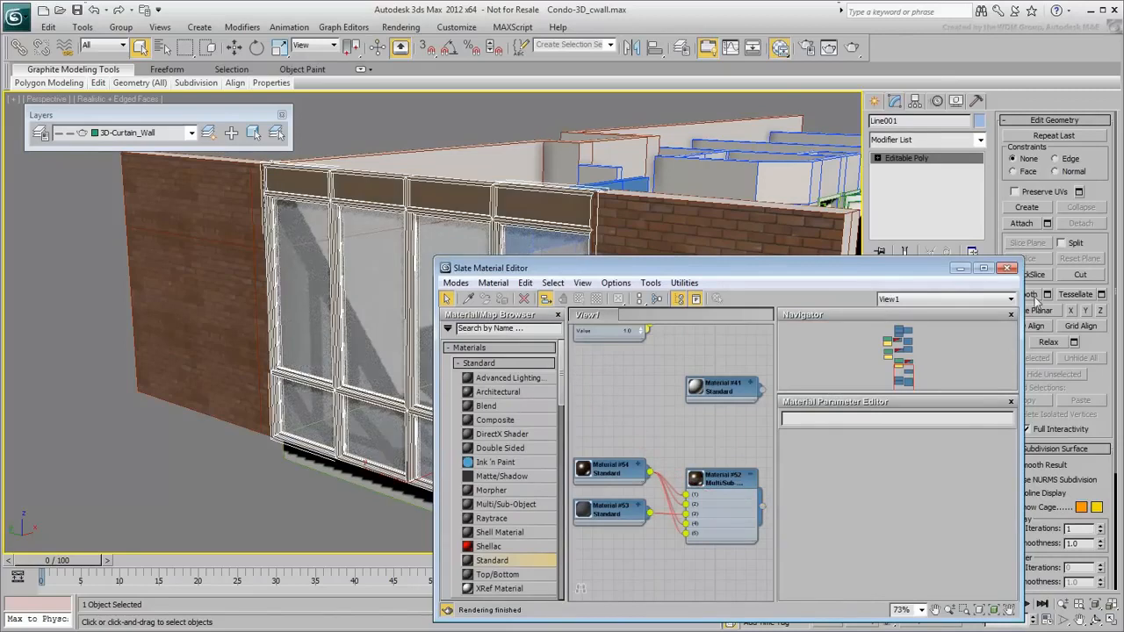
Step: Close the Slate Material Editor and turn off the edged-faces display to review the curtain wall
click(1008, 268)
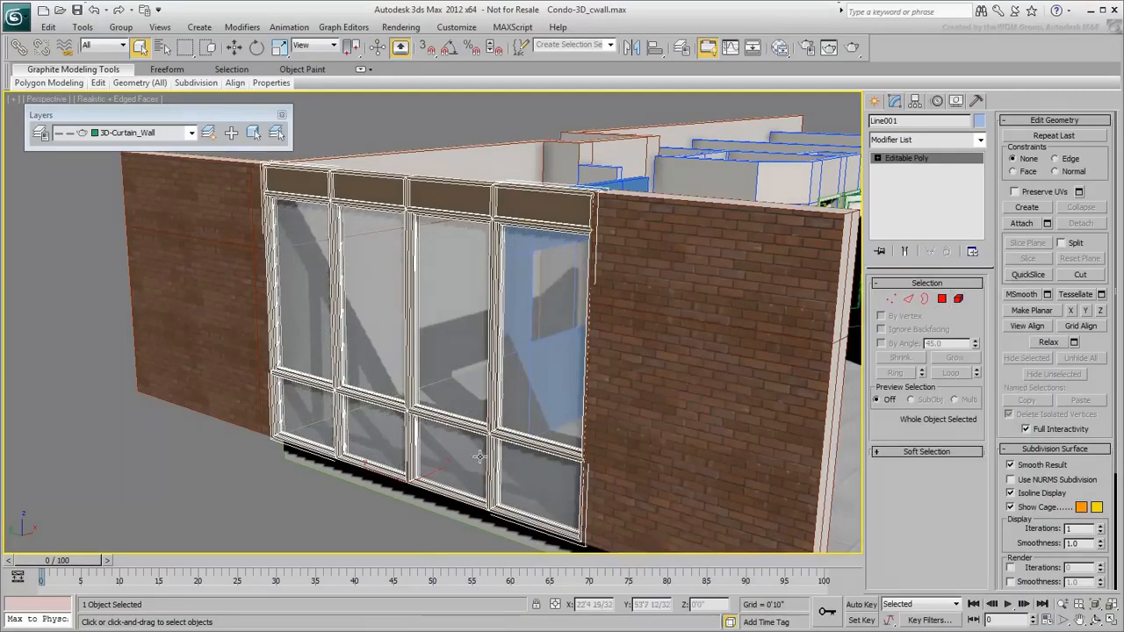
key(F4)
scroll(452, 460, down, 3)
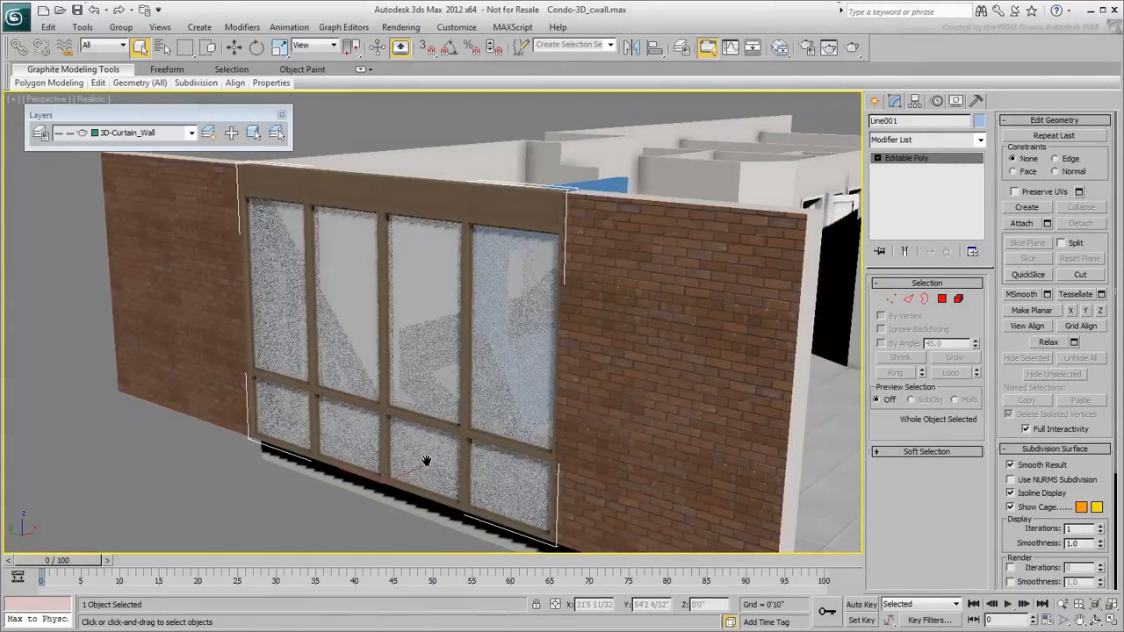
middle_drag(475, 463, 372, 472)
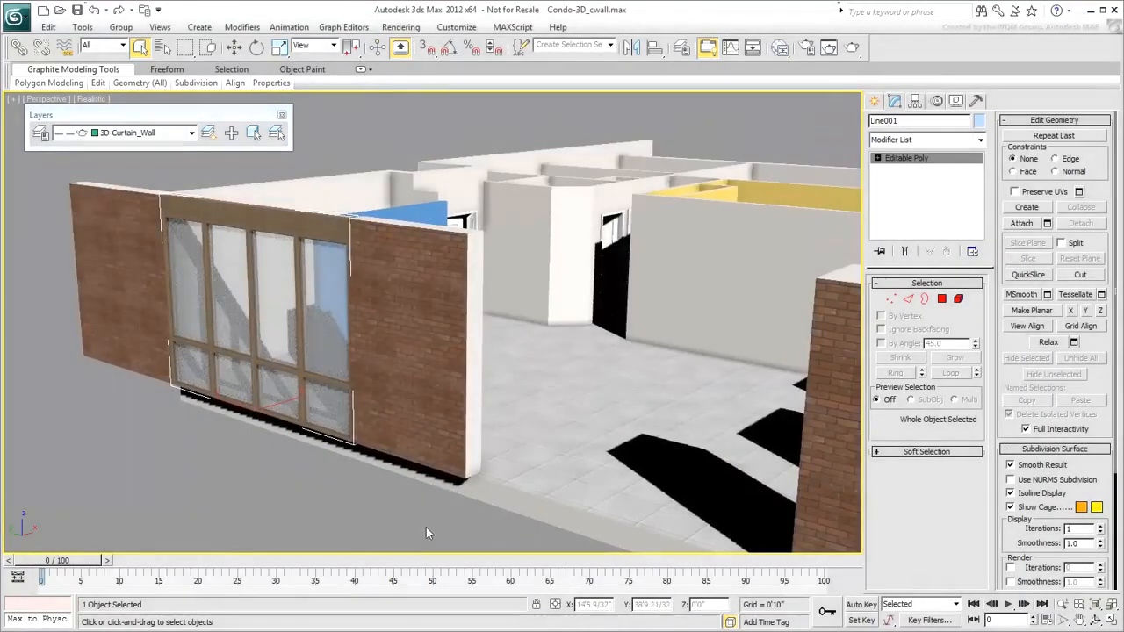
Step: Clone the finished curtain wall along the facade toward the next opening between the brick walls
right_click(377, 497)
click(387, 509)
mouse_move(225, 400)
shift+mouse_down()
mouse_move(421, 395)
mouse_move(612, 510)
shift+mouse_up()
click(503, 294)
click(563, 384)
Step: Turn on 3D snapping and move the cloned curtain wall so its bottom corner meets the adjoining brick wall's corner
scroll(474, 521, up, 3)
mouse_move(482, 523)
middle_down()
mouse_move(483, 472)
mouse_move(399, 259)
mouse_move(394, 292)
middle_up()
scroll(398, 262, up, 4)
click(425, 50)
scroll(493, 417, up, 2)
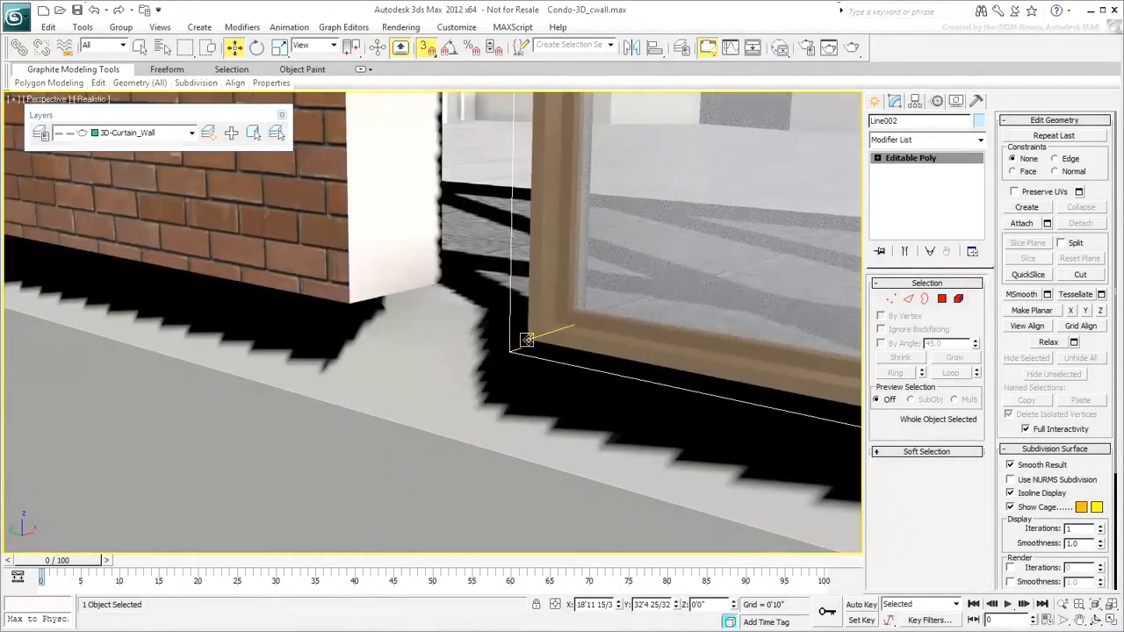
drag(527, 340, 347, 305)
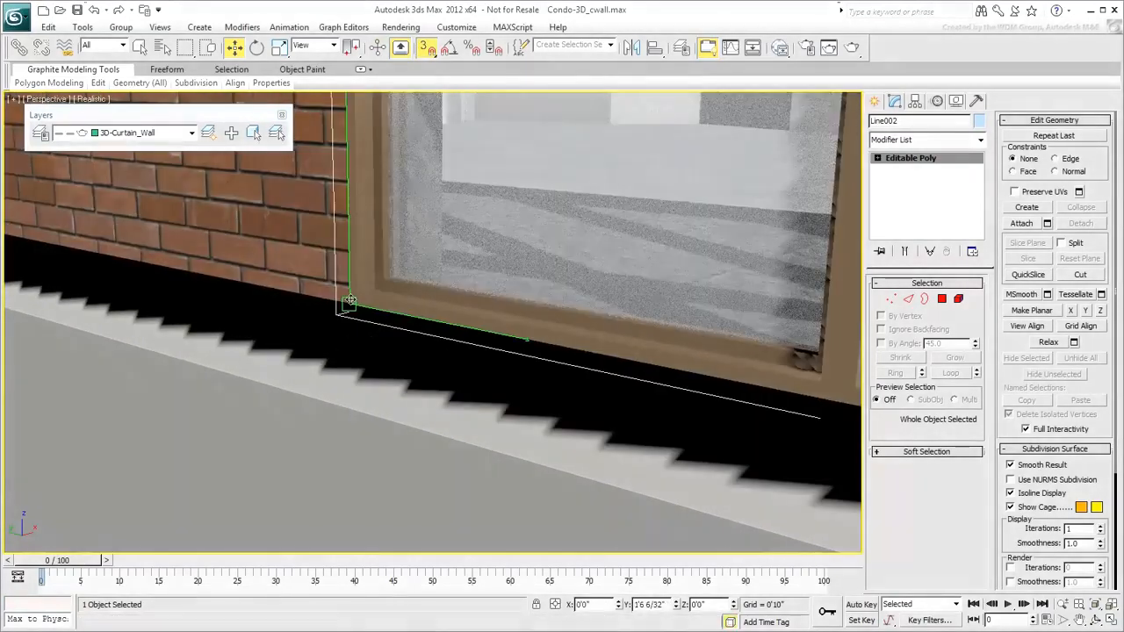
scroll(409, 368, down, 3)
scroll(410, 368, down, 6)
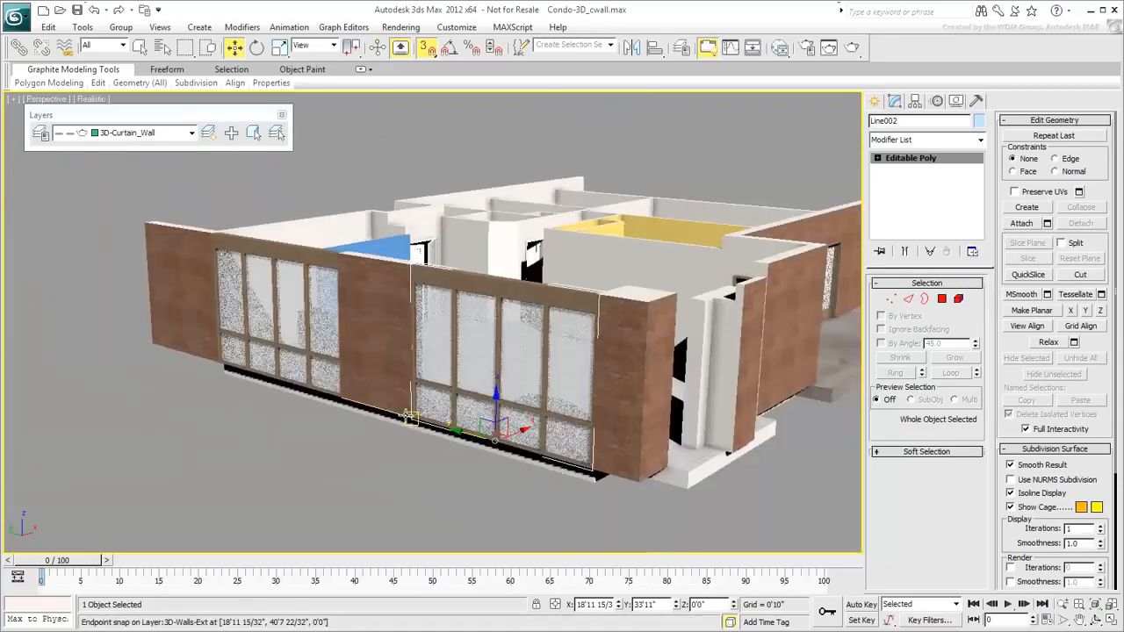
Step: Deselect the clone and draw a snapped L-shaped line along the slab corner from the brick column to the neighbouring brick pier
alt+middle_drag(531, 468, 430, 423)
scroll(518, 454, up, 4)
click(652, 510)
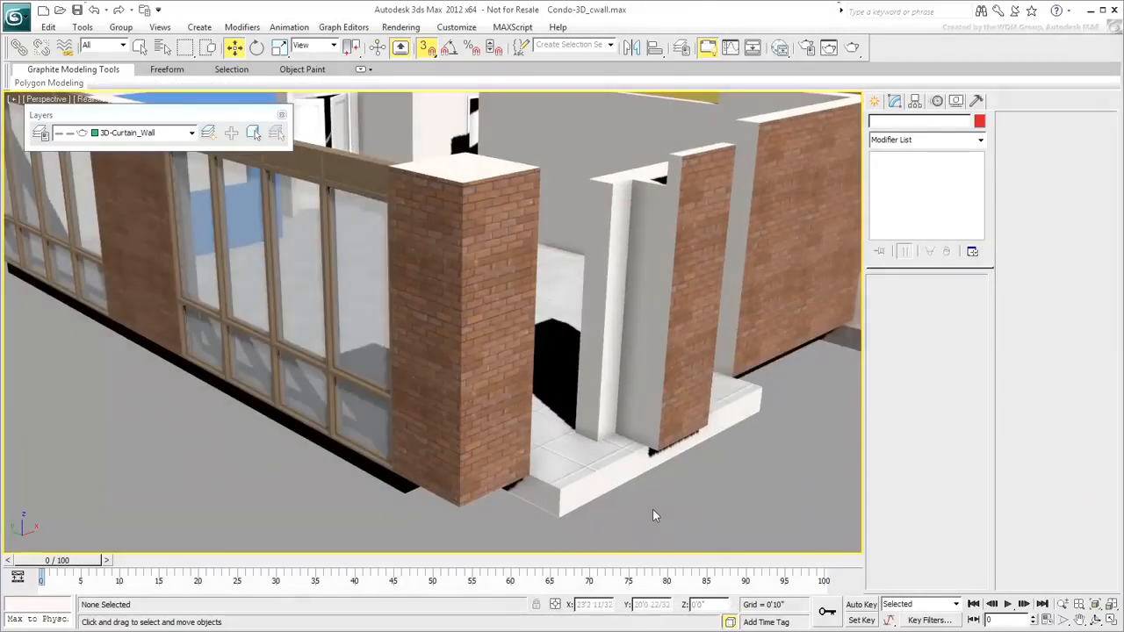
click(874, 102)
click(897, 204)
click(529, 475)
click(647, 448)
right_click(712, 504)
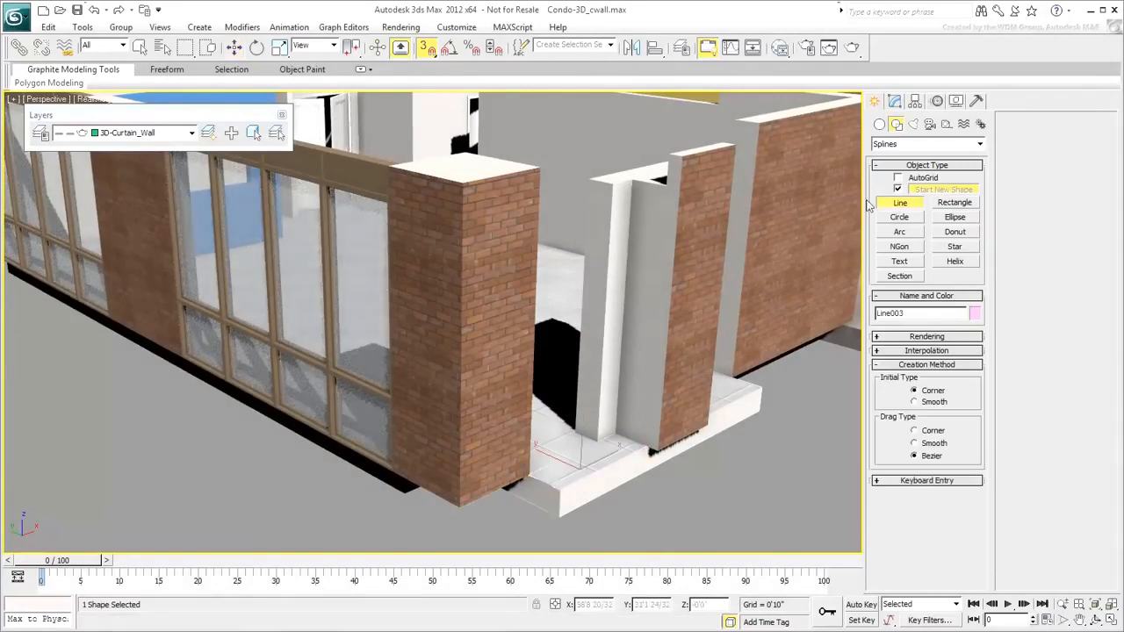
Step: Add an Extrude modifier to the L-shaped line at the slab corner
click(894, 101)
click(980, 140)
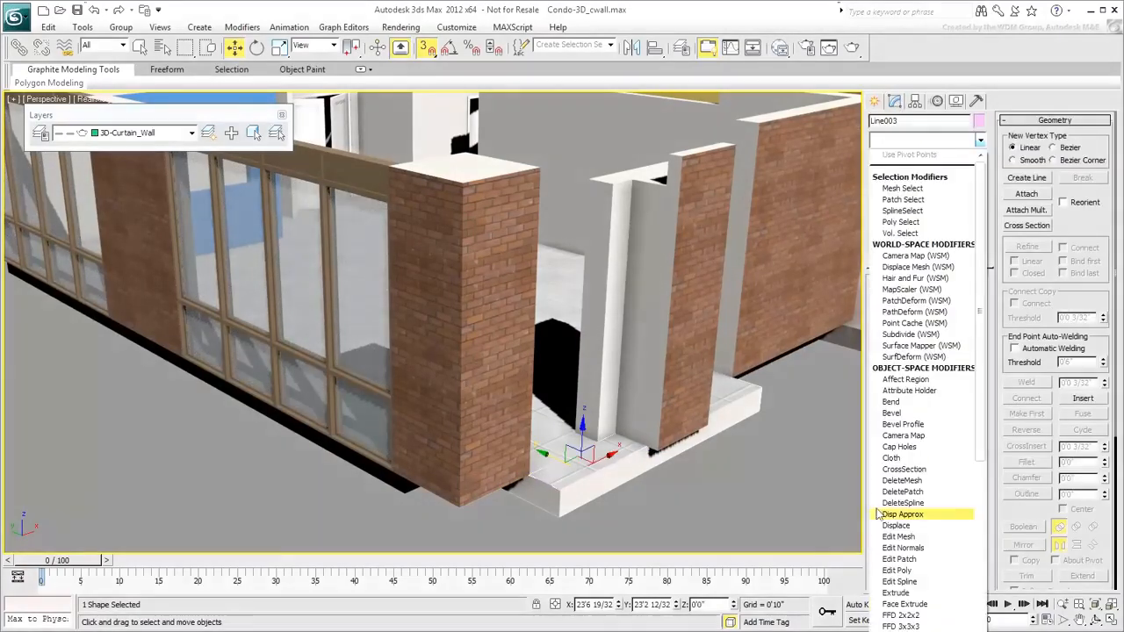
click(911, 594)
alt+middle_drag(612, 313, 781, 395)
Step: Add a Shell modifier to the extruded line, reset its inner amount to zero and enter a thickness of .5
click(980, 140)
scroll(938, 422, down, 3)
scroll(938, 422, down, 5)
click(913, 423)
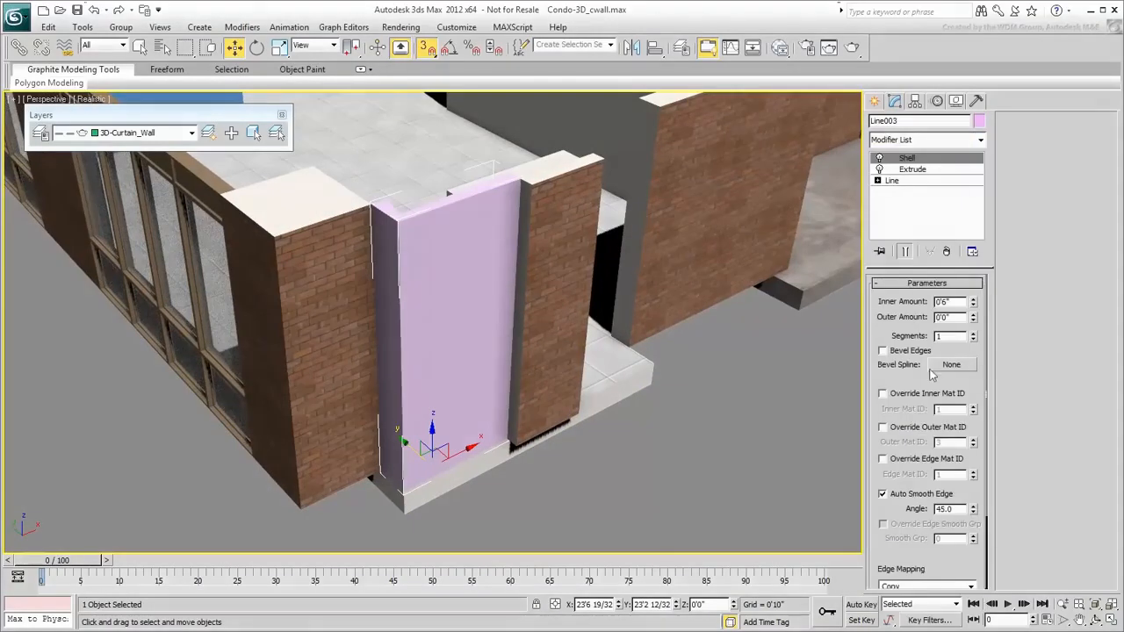
right_click(973, 304)
text(.5)
key(Return)
Step: Enable Straighten Corners on the Shell modifier and inspect the shelled panel's corner
alt+middle_drag(515, 332, 620, 397)
scroll(527, 406, up, 3)
drag(913, 532, 964, 244)
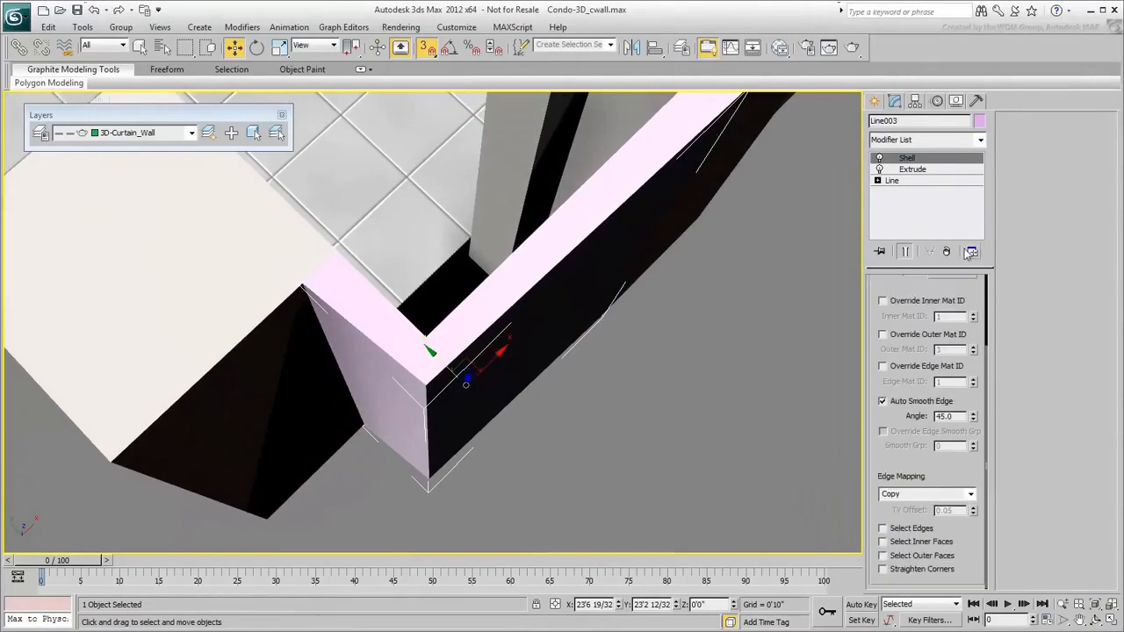
click(896, 569)
alt+middle_drag(559, 453, 602, 405)
scroll(650, 406, down, 3)
scroll(726, 443, up, 4)
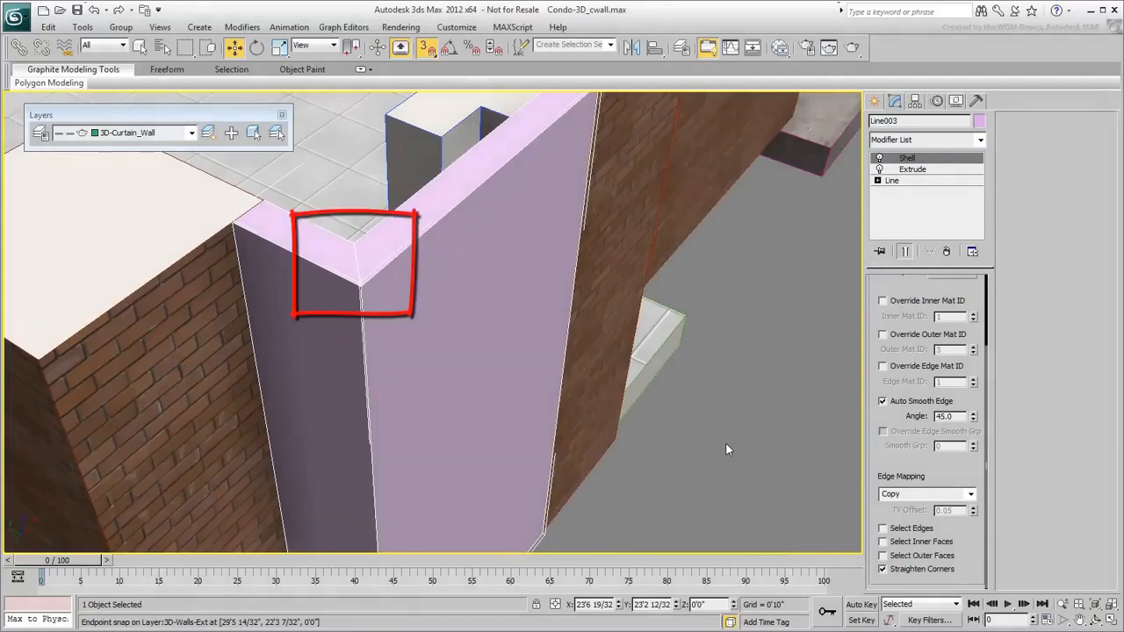
Step: Start an AEC Extended Wall with a width of 0'6", a height of 10'0" and Right justification
scroll(725, 443, down, 8)
alt+middle_drag(647, 431, 502, 408)
middle_drag(603, 504, 575, 416)
scroll(603, 490, up, 5)
middle_drag(652, 510, 638, 528)
click(875, 102)
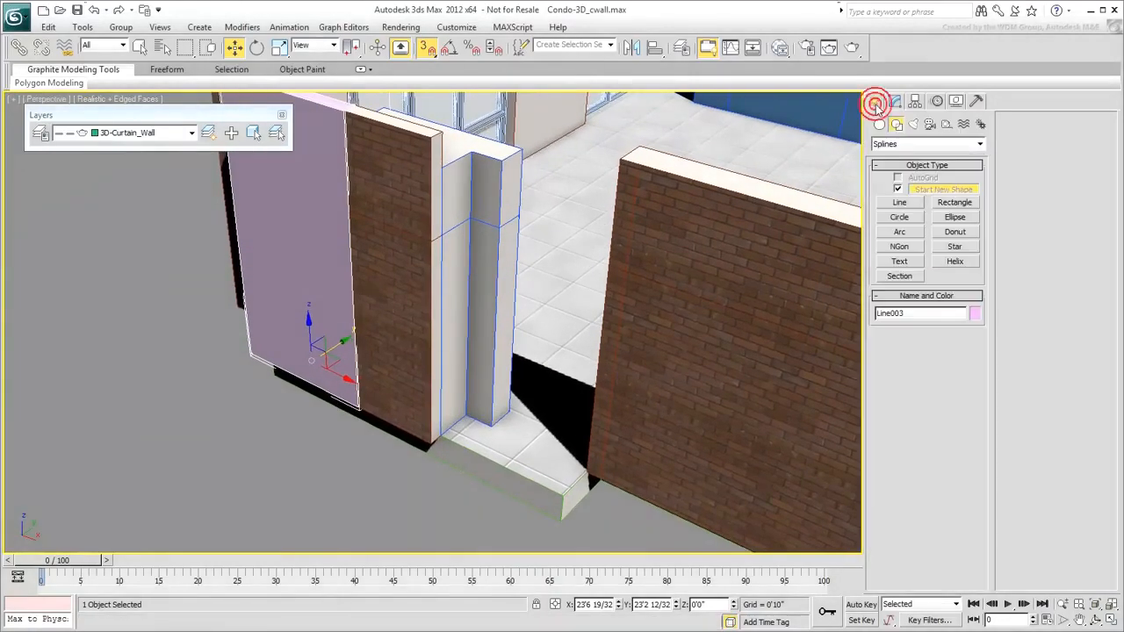
click(879, 124)
click(889, 146)
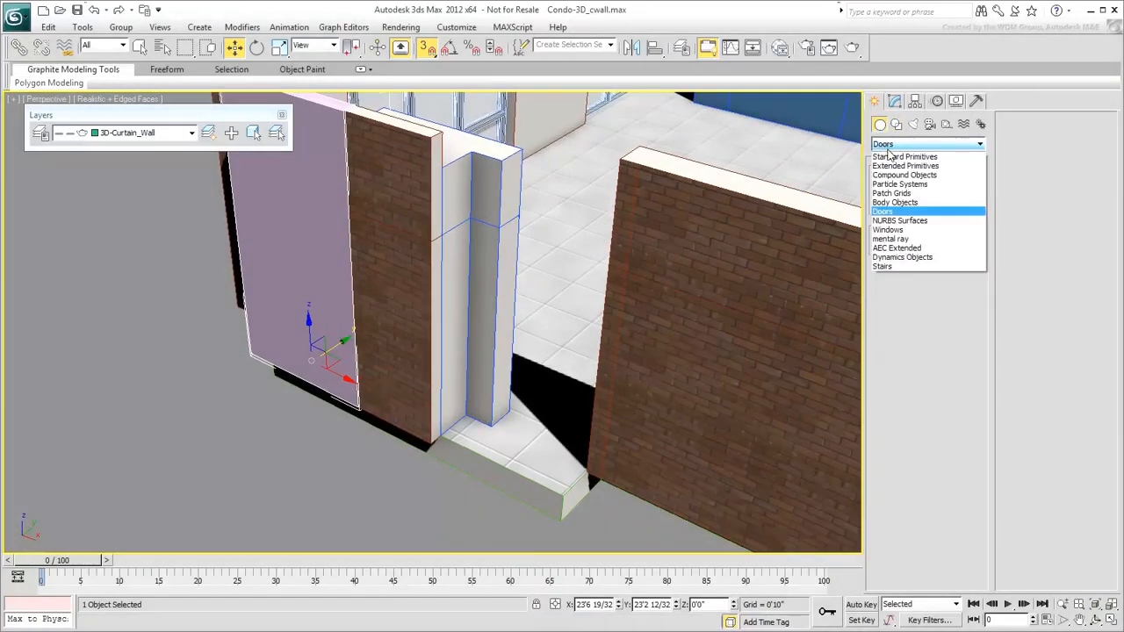
click(895, 249)
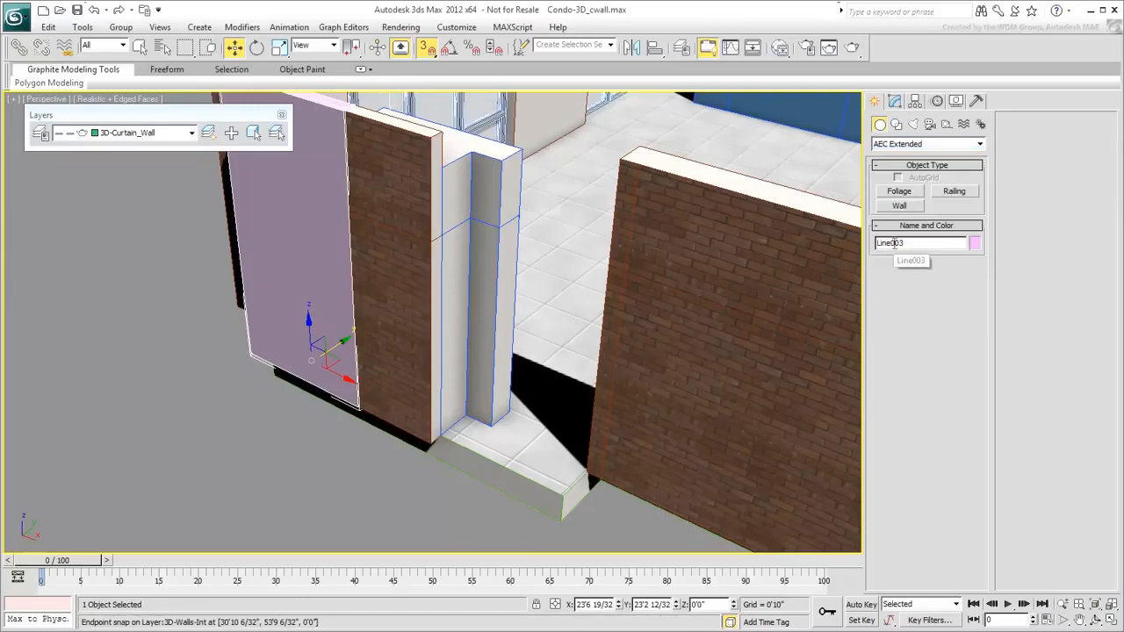
click(900, 206)
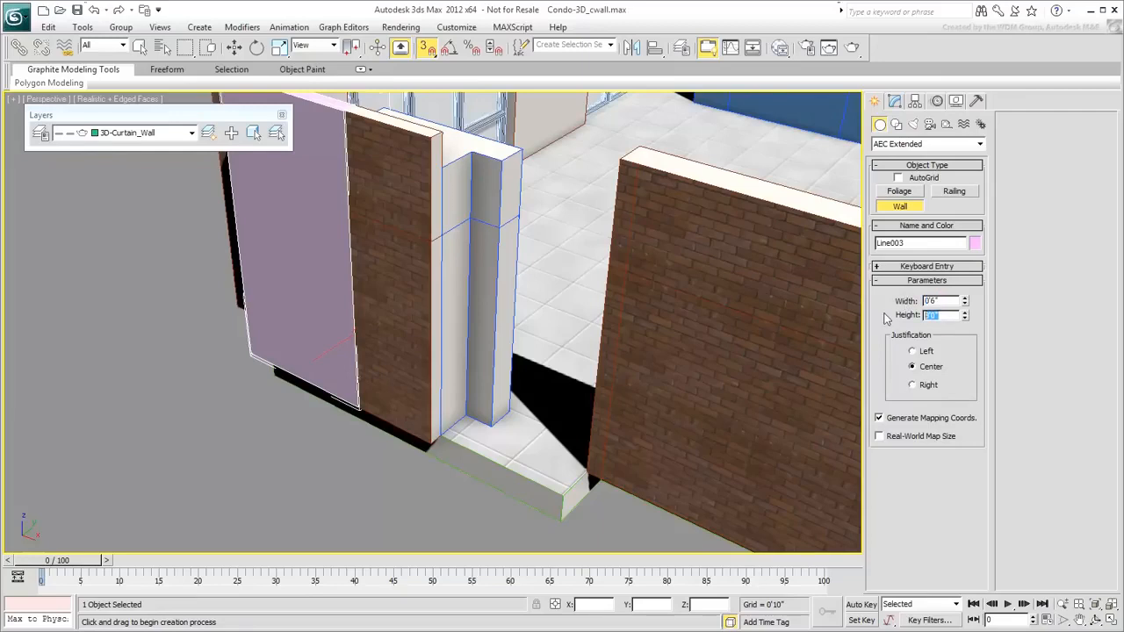
key(Return)
click(924, 387)
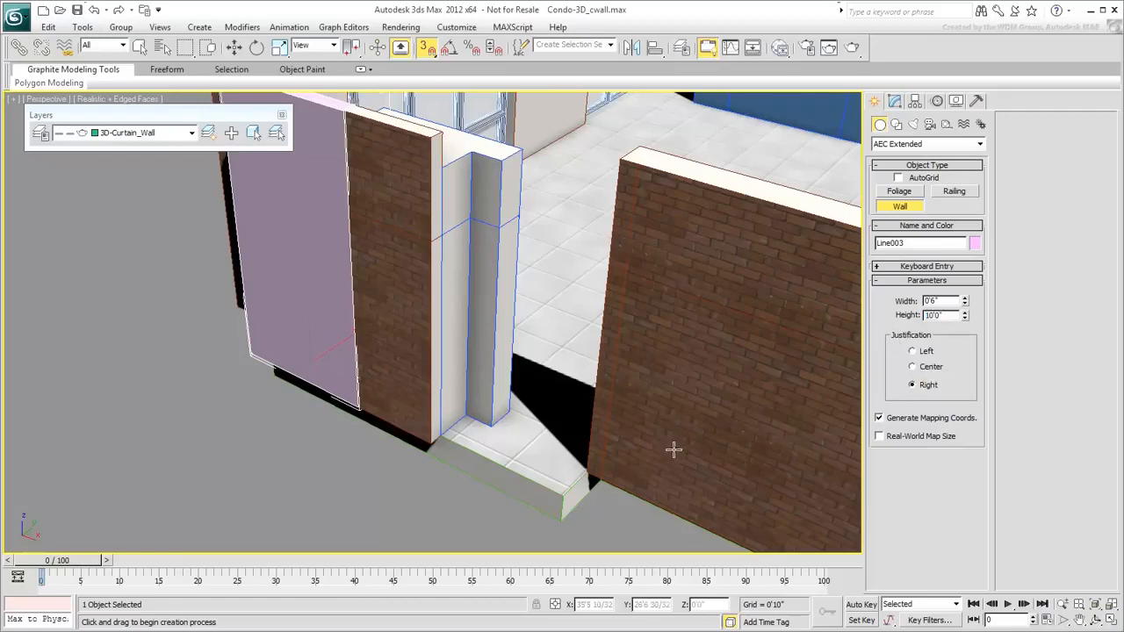
Step: Draw the L-shaped wall from the long brick wall's corner through the slab corner to the brick pier, using endpoint snaps
click(587, 472)
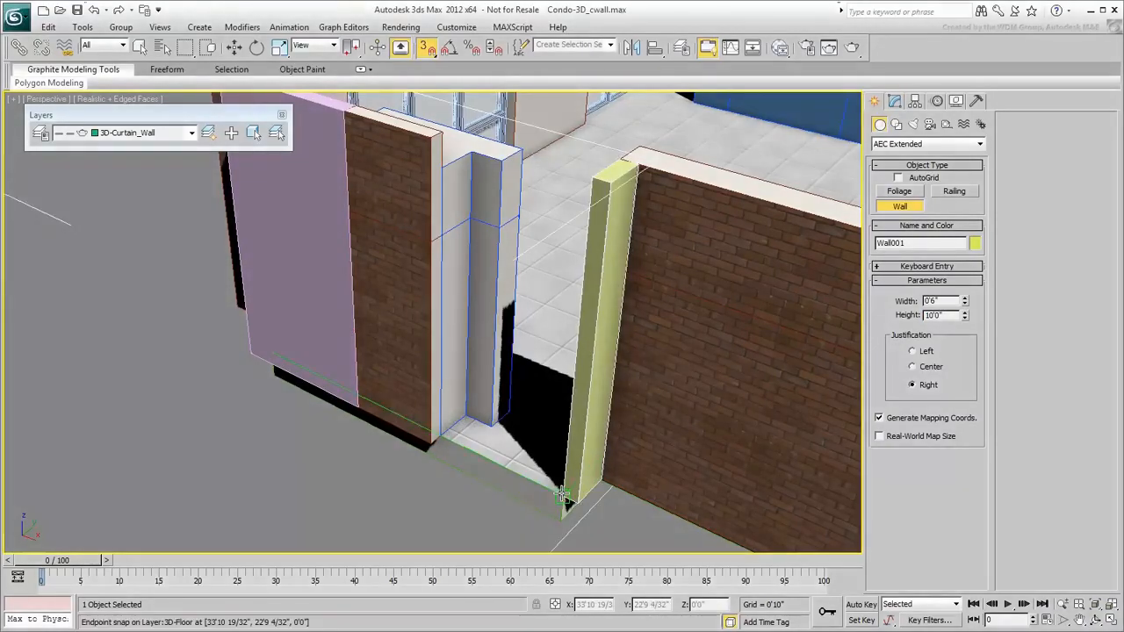
click(562, 497)
click(450, 436)
right_click(411, 470)
scroll(601, 431, up, 5)
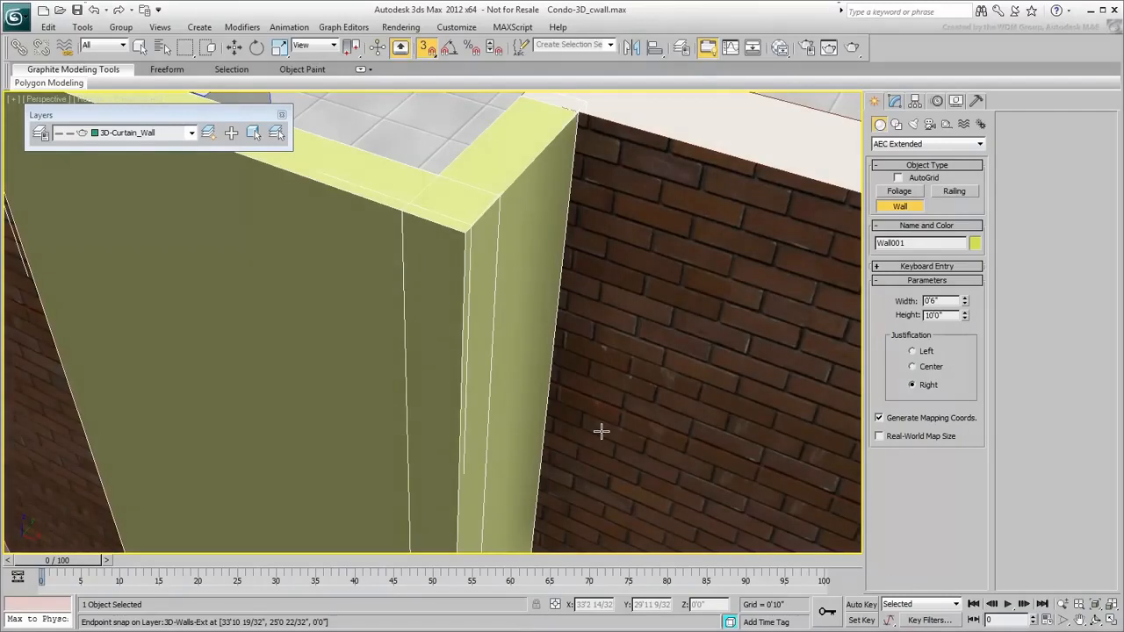
scroll(600, 432, down, 5)
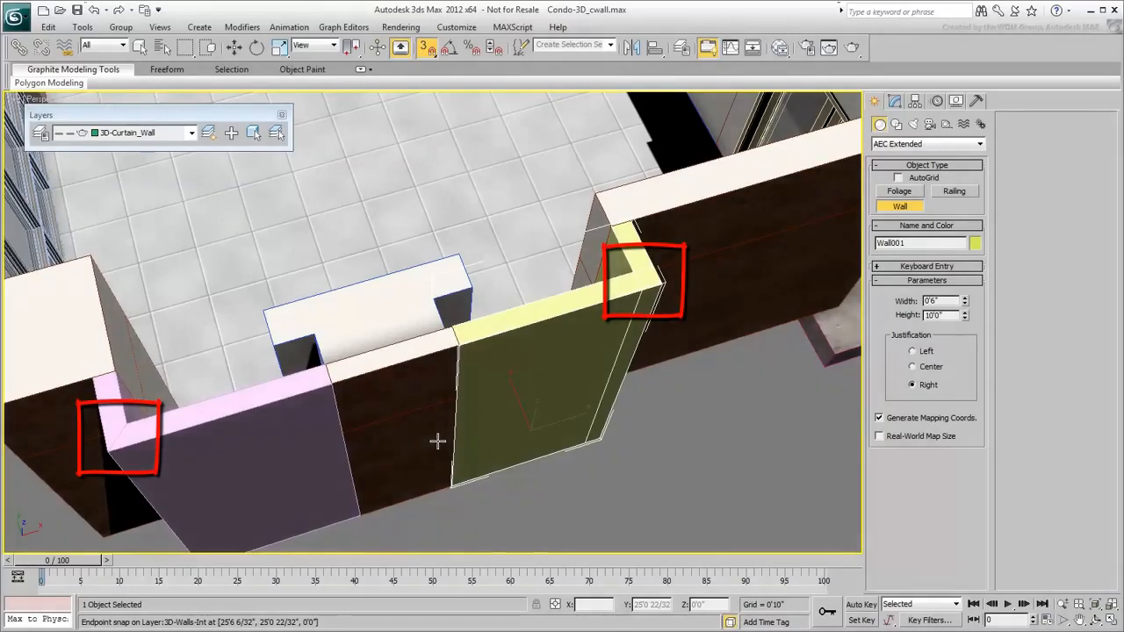
Step: Compare the corner joints of the two L-shaped panels in wireframe and delete the shelled line panel
key(F3)
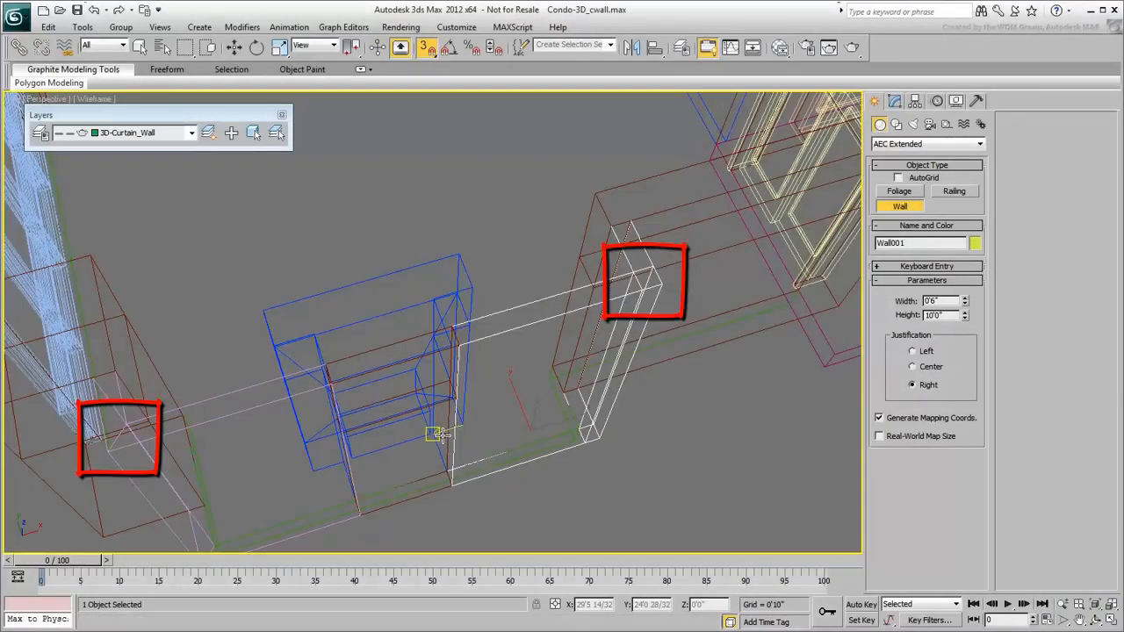
mouse_move(489, 452)
alt+middle_down()
mouse_move(501, 442)
mouse_move(459, 451)
alt+middle_up()
key(F3)
key(w)
click(234, 292)
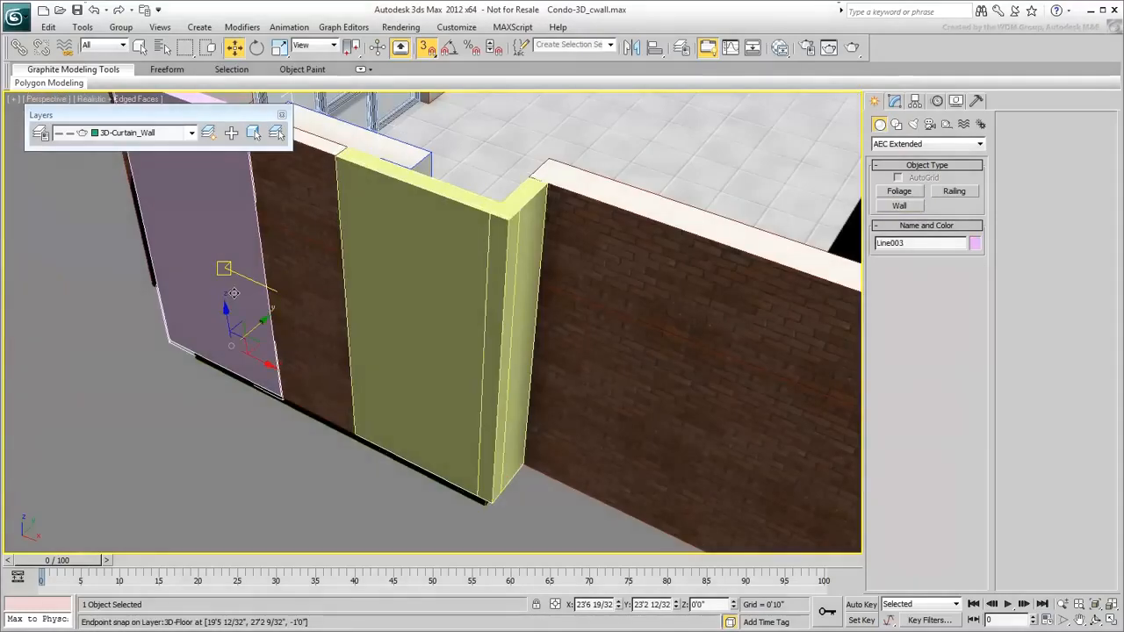
key(Delete)
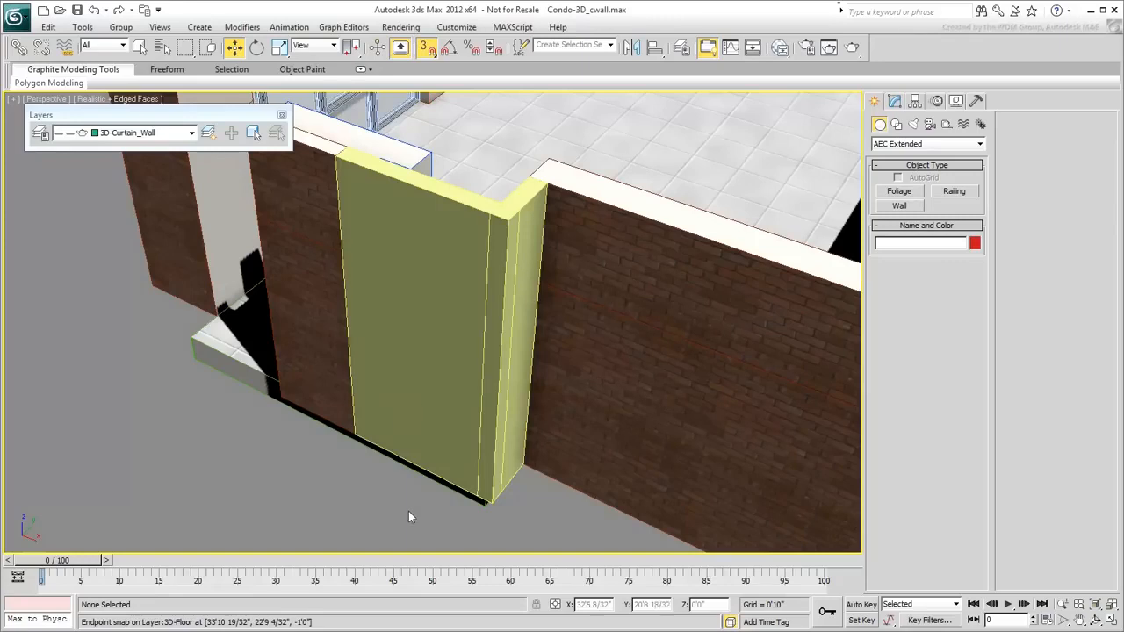
Step: Turn off snapping and convert the L-shaped AEC wall to an Editable Poly
click(425, 48)
click(484, 311)
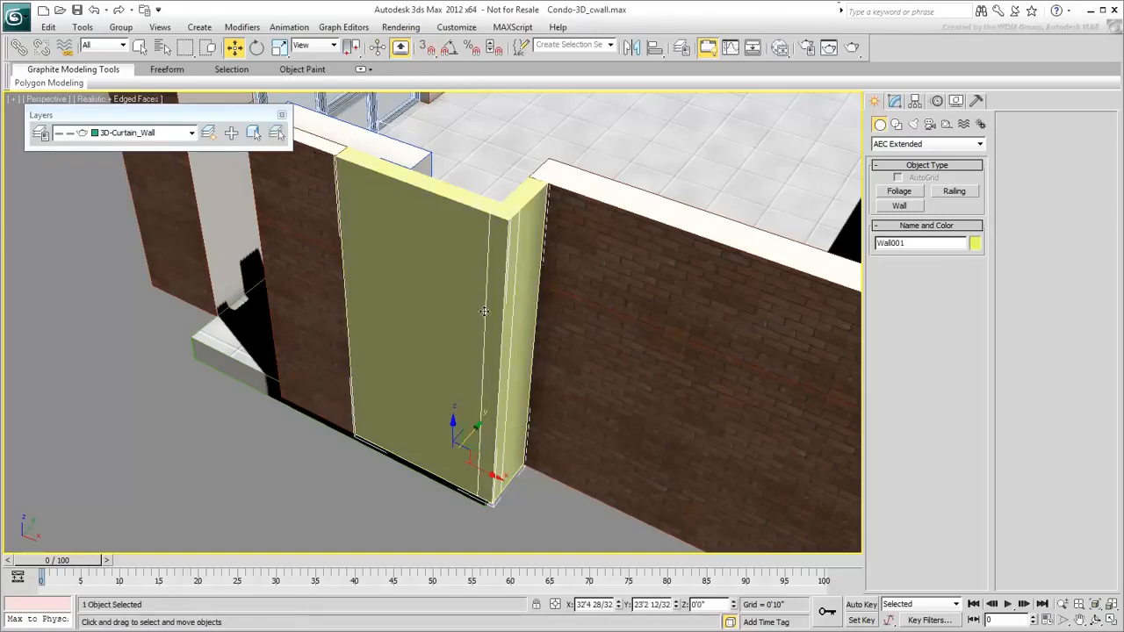
right_click(484, 311)
mouse_move(527, 438)
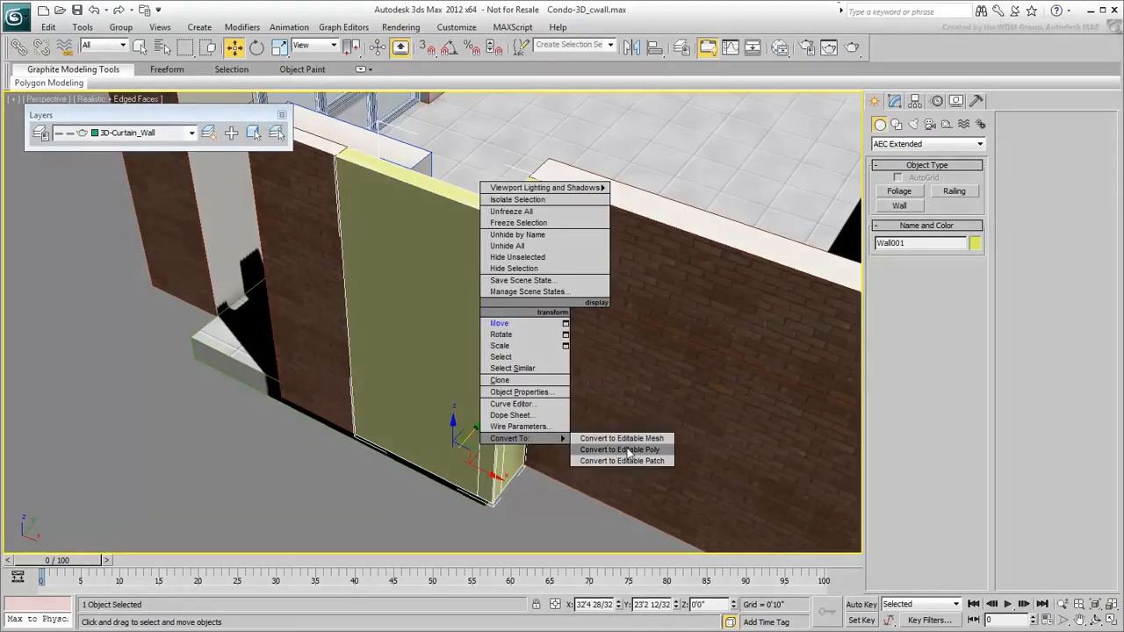
click(615, 450)
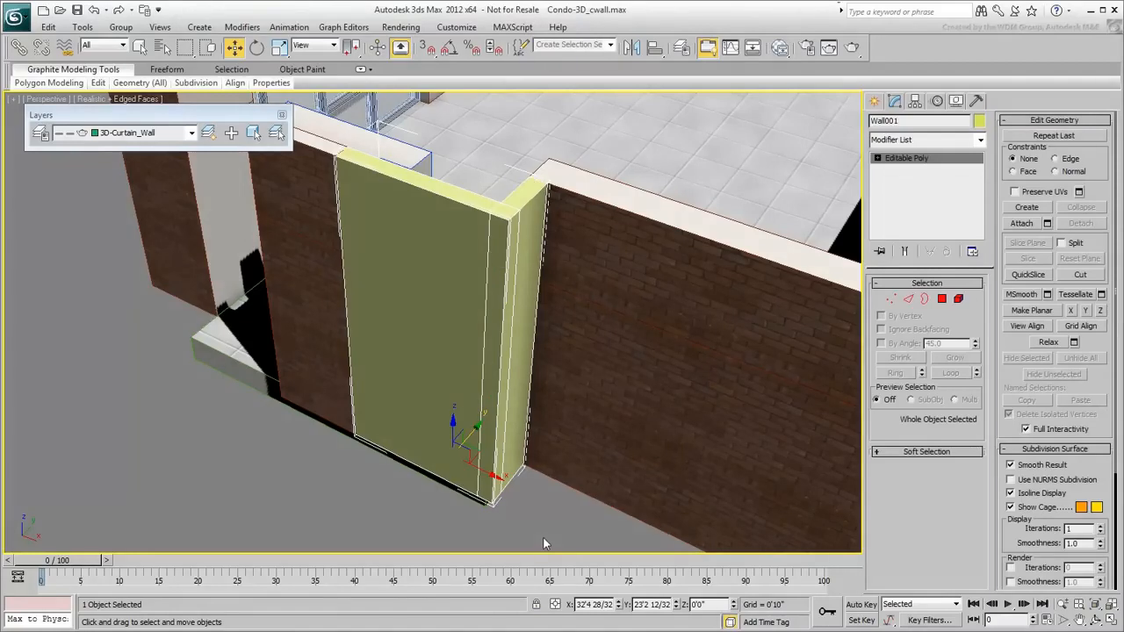
Step: Connect the L-shaped wall's vertical edges with a horizontal division and set its vertices to a Z height of 2'6"
click(908, 303)
alt+middle_drag(586, 492, 567, 442)
drag(606, 290, 338, 325)
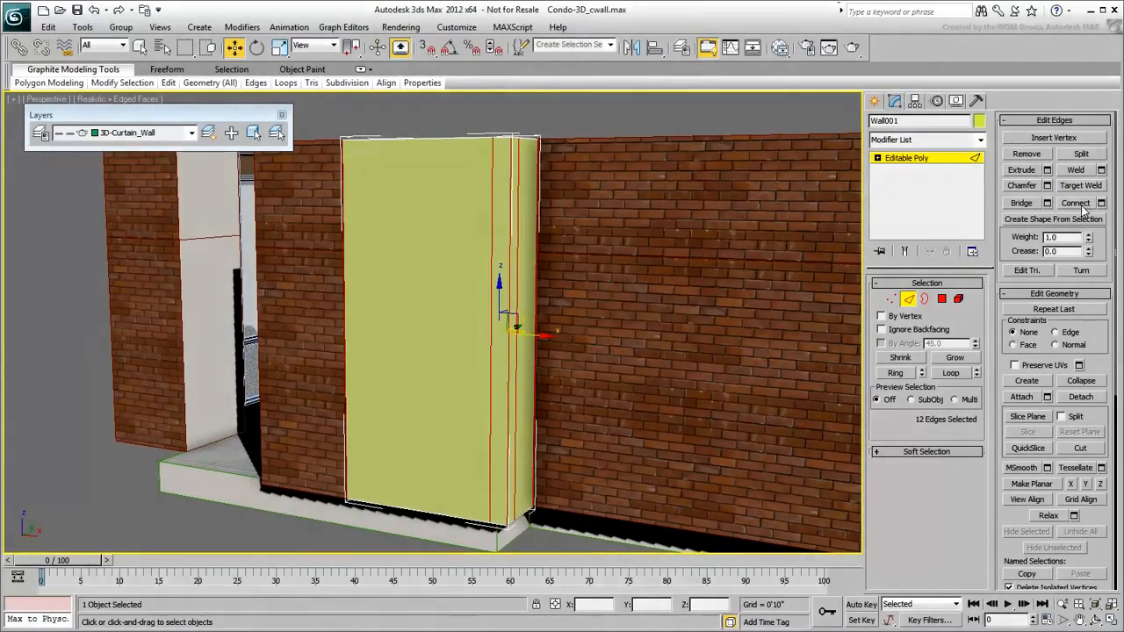
click(1075, 203)
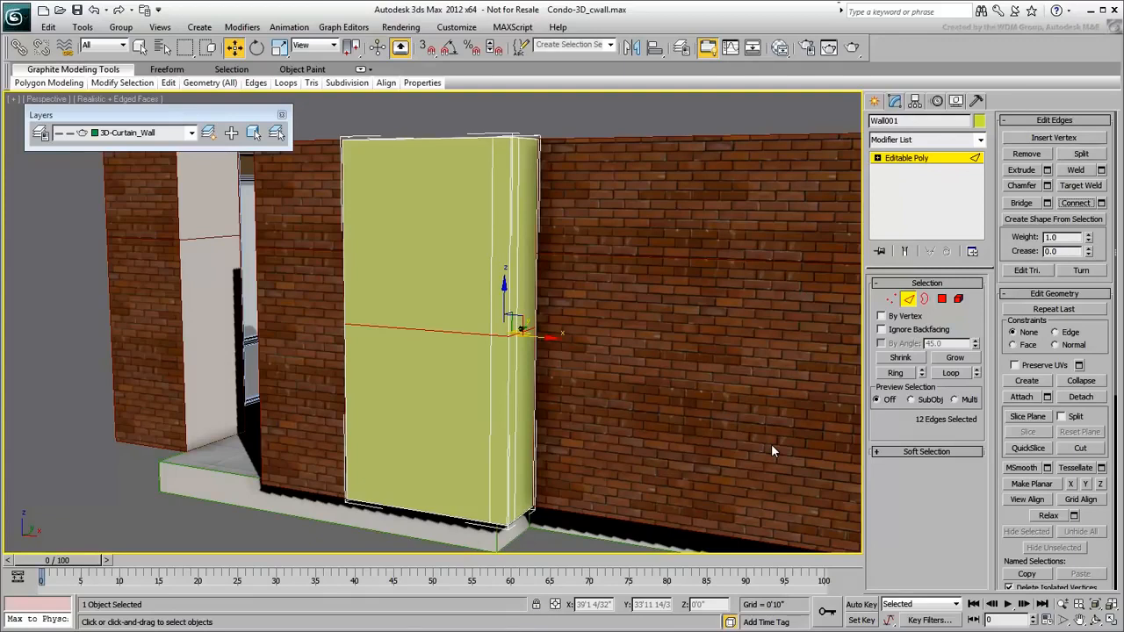
ctrl+click(892, 300)
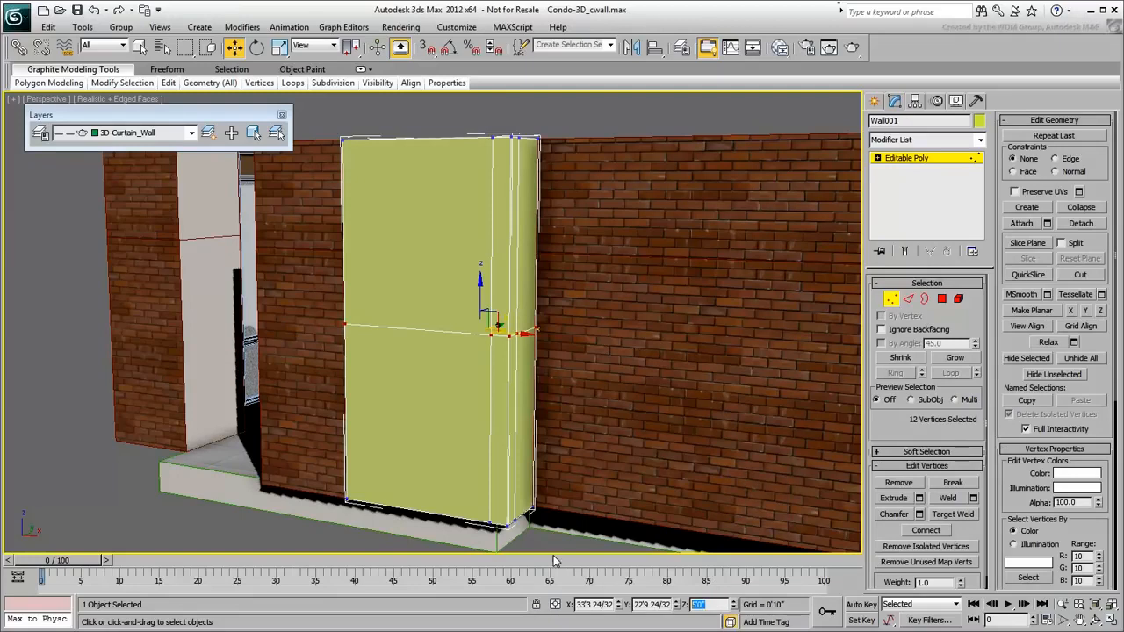
text(2'6)
key(Return)
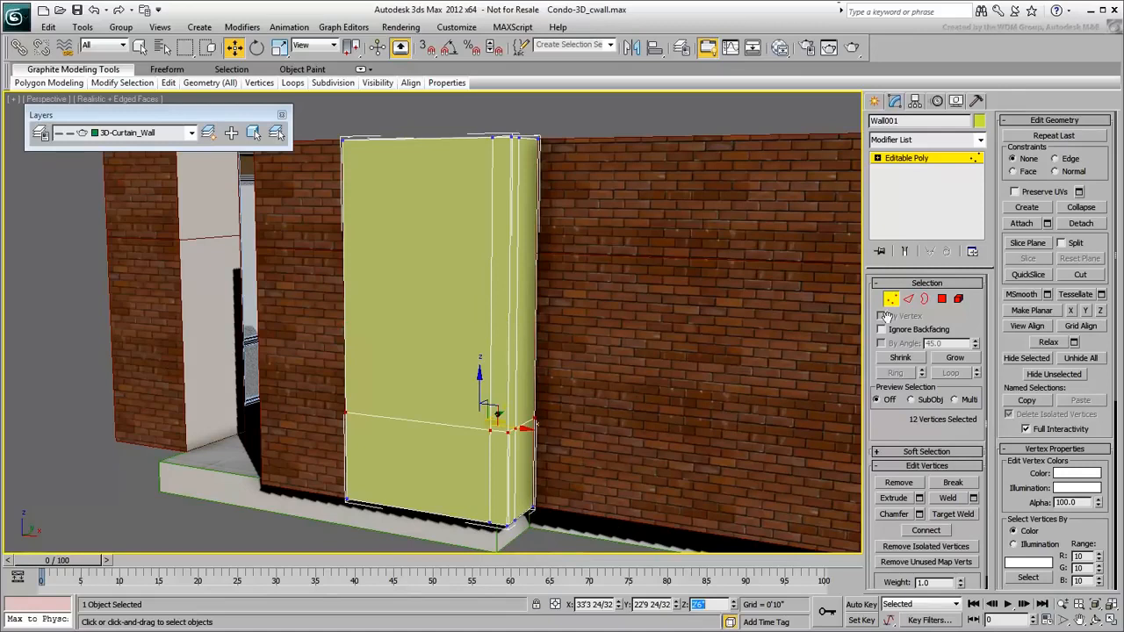
Step: Connect the vertical edges above the lower division, set the new vertices to a Z height of 9', and leave vertex editing
click(908, 300)
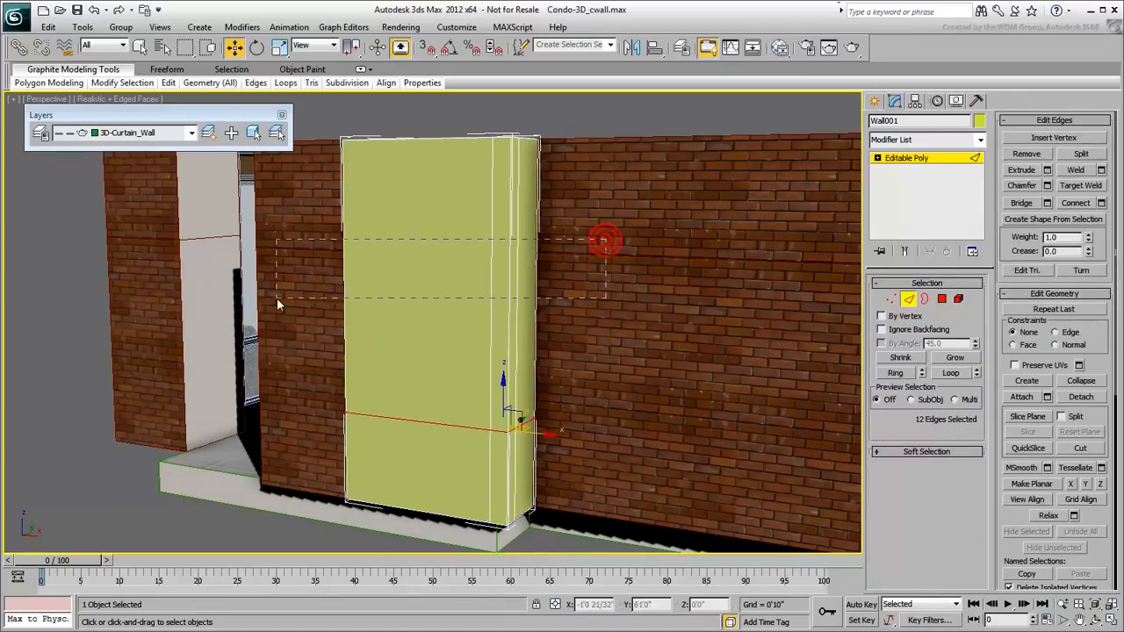
drag(299, 293, 276, 296)
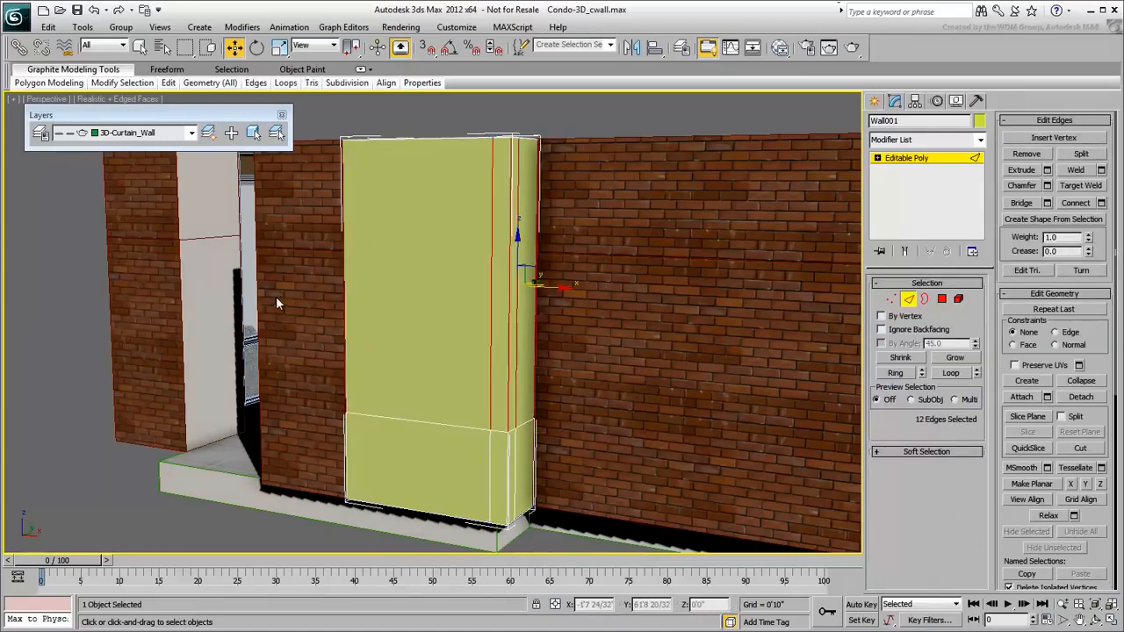
click(1074, 204)
click(892, 300)
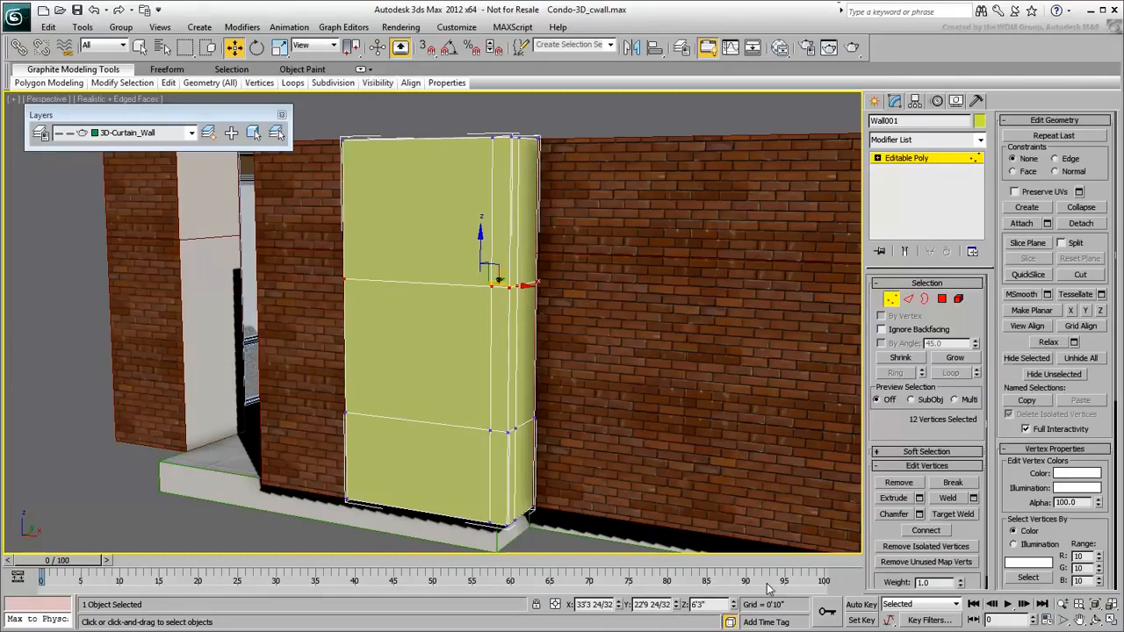
text(9')
key(Return)
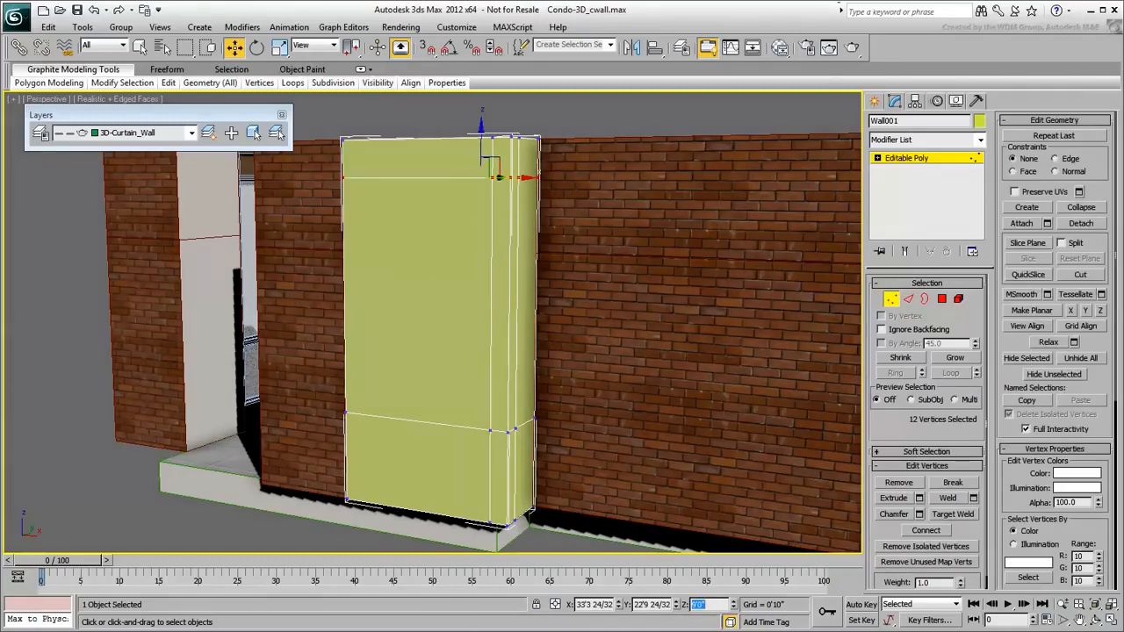
click(894, 301)
alt+middle_drag(609, 349, 586, 360)
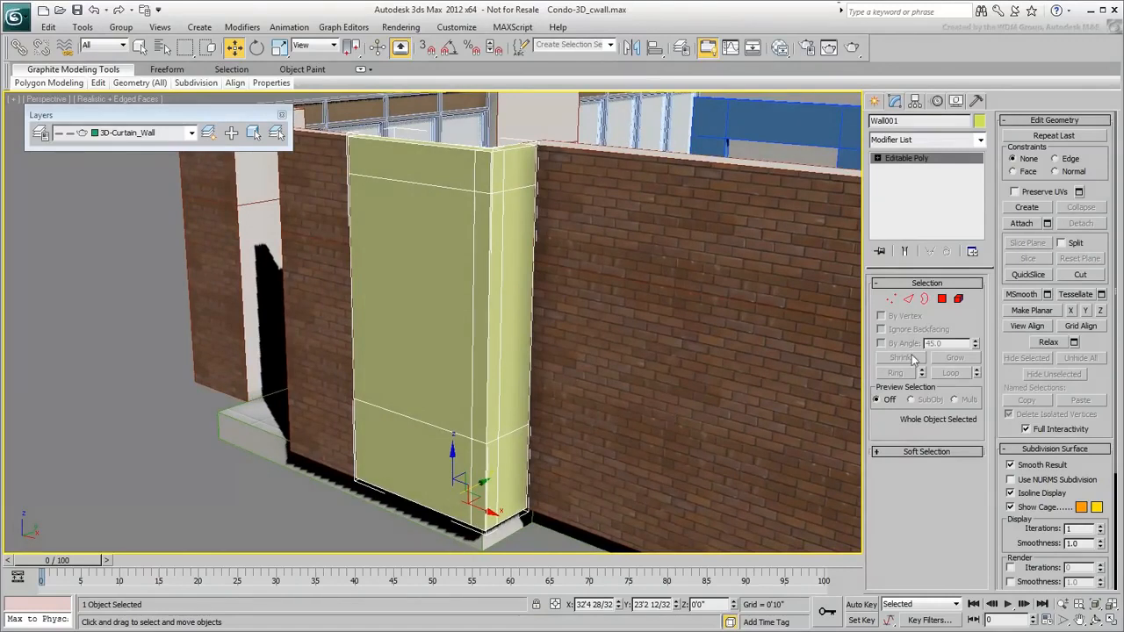
Step: Select the upper, middle and lower polygons on both outer faces of the L-shaped wall, leaving out the corner strips
click(942, 299)
click(421, 171)
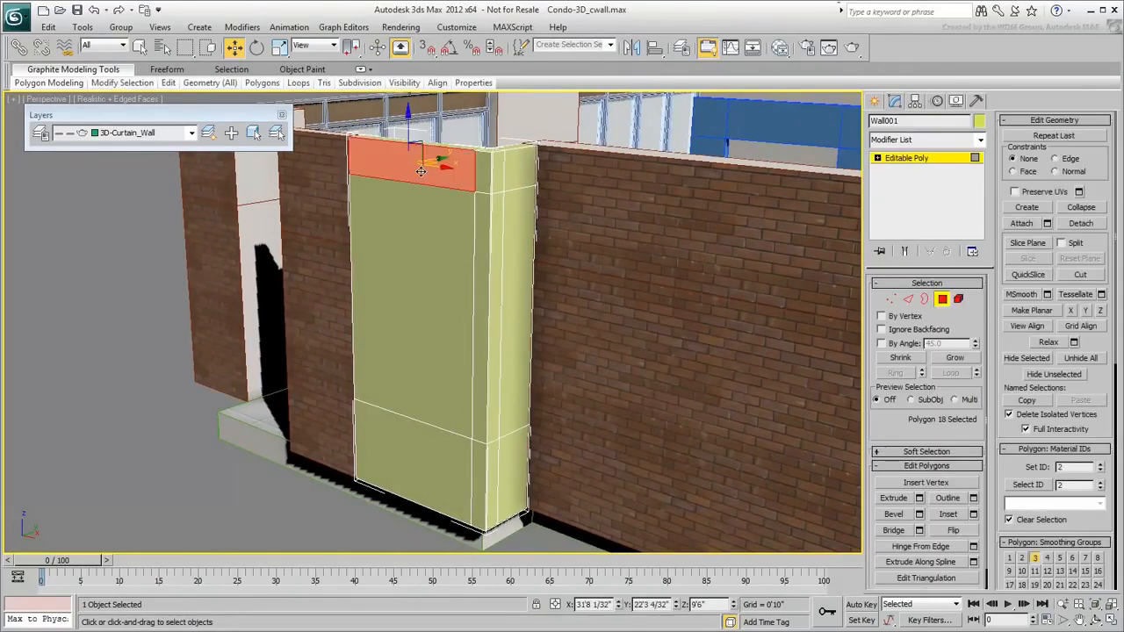
ctrl+click(421, 272)
ctrl+click(400, 450)
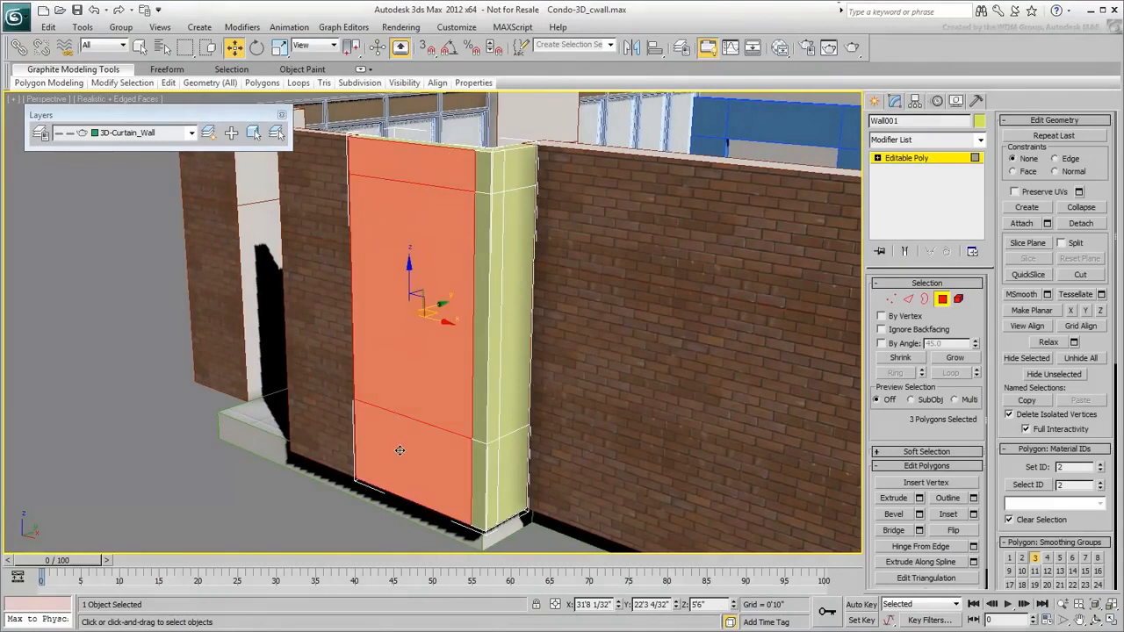
ctrl+click(517, 463)
ctrl+click(517, 372)
ctrl+click(527, 176)
Step: Add the upper, middle and lower polygons of both inner faces to the selection
alt+middle_drag(401, 357, 637, 374)
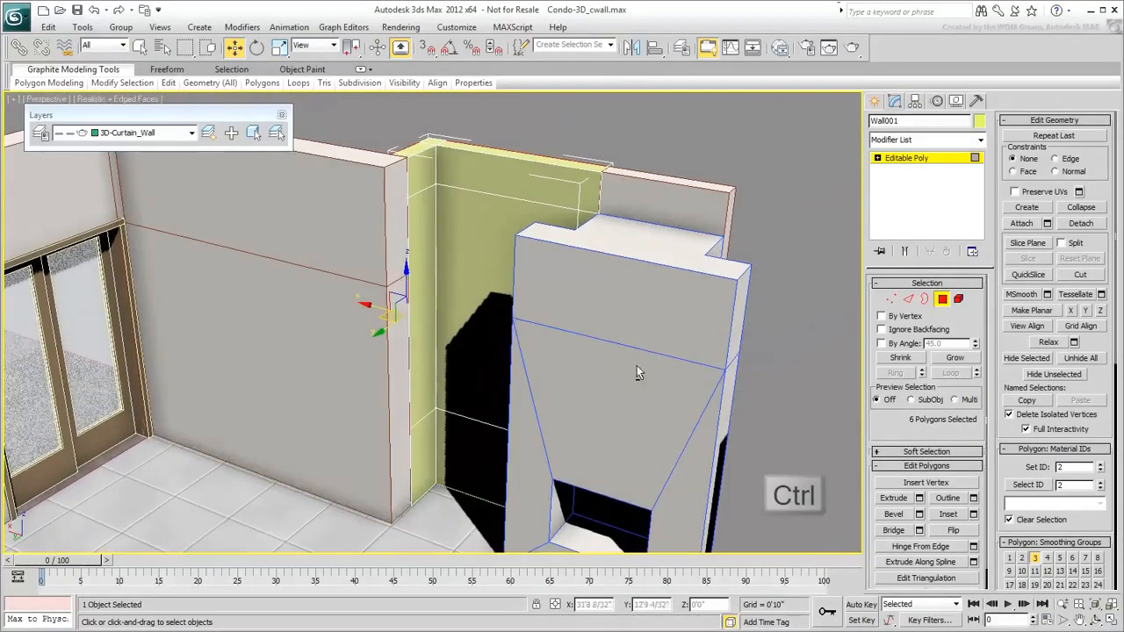
ctrl+click(422, 167)
ctrl+click(417, 240)
ctrl+click(418, 434)
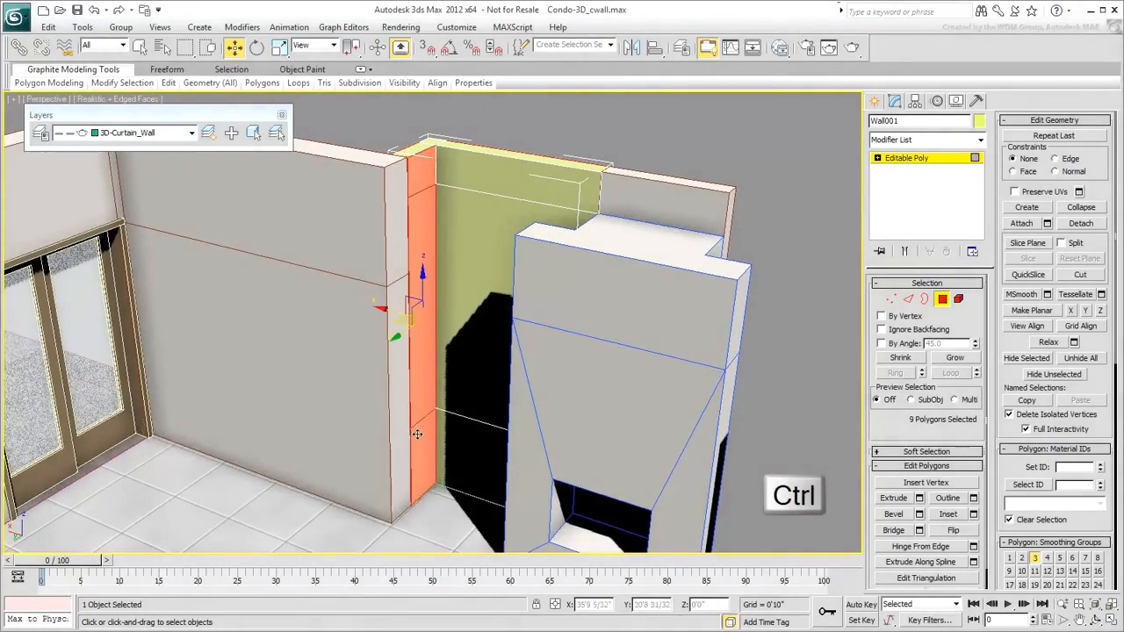
ctrl+click(463, 435)
ctrl+click(501, 228)
ctrl+click(505, 176)
Step: Inset the selected wall polygons by polygon so each panel gets its own frame
alt+middle_drag(506, 176, 411, 424)
scroll(413, 260, up, 3)
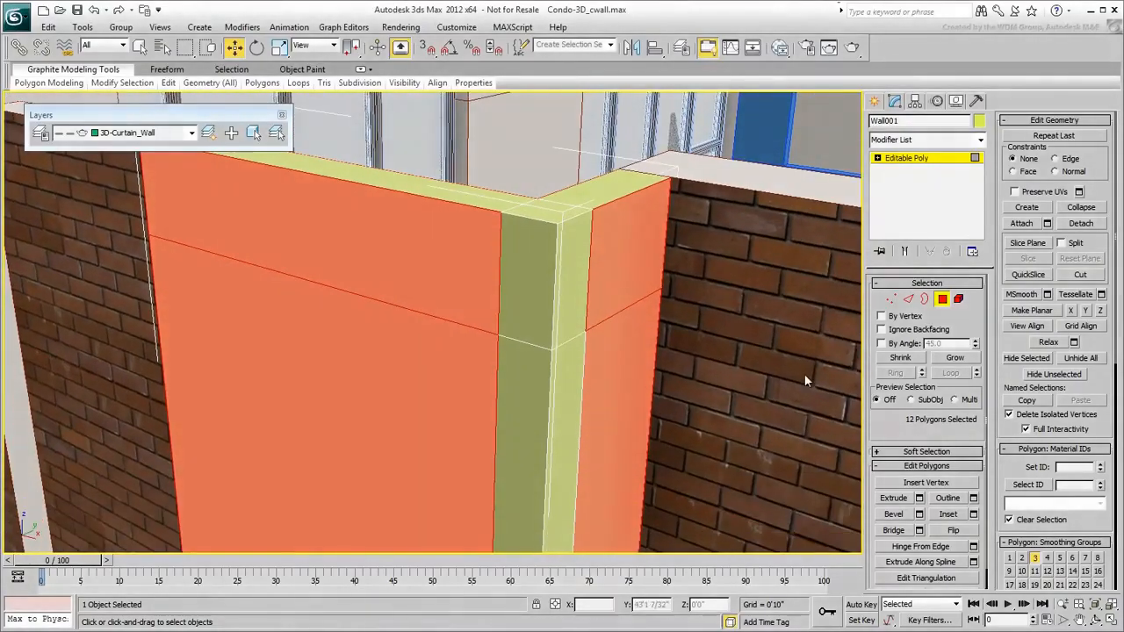
click(973, 514)
click(456, 330)
click(478, 354)
click(440, 371)
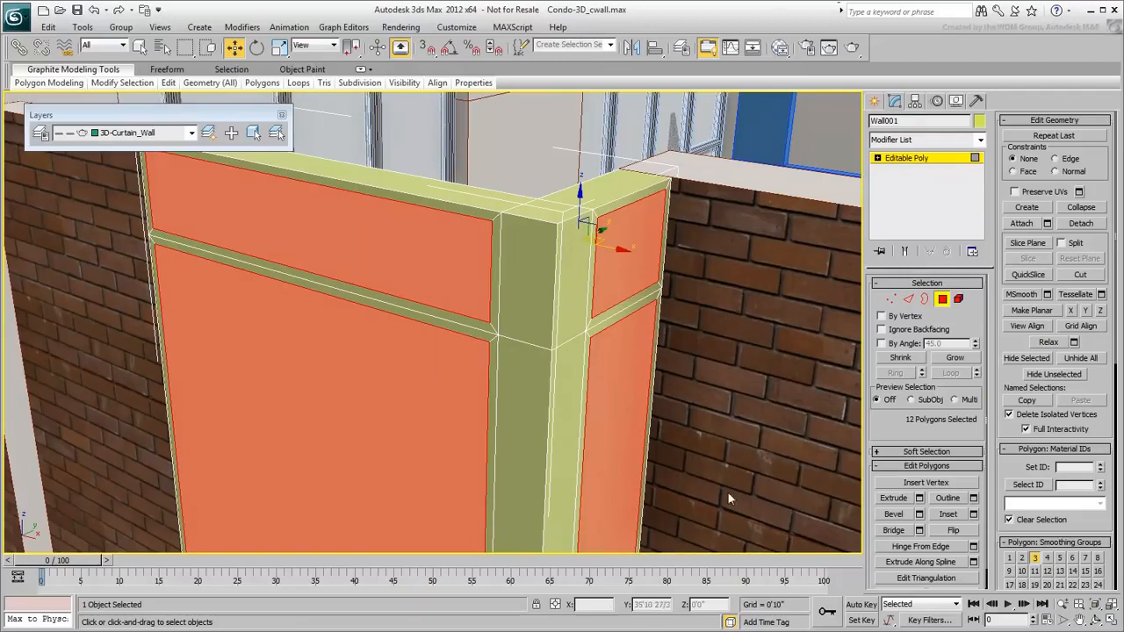
Step: Extrude the framed panels inward with a height of -0'1" and remove the upper row of panels from the selection
click(918, 498)
drag(442, 352, 442, 387)
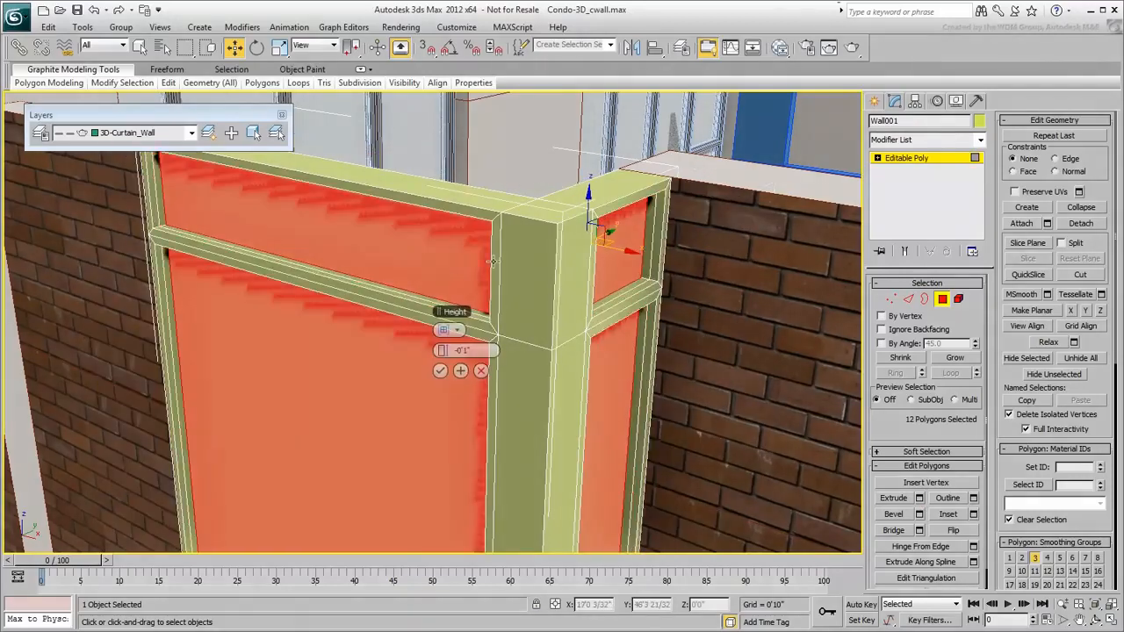
alt+middle_drag(502, 293, 524, 211)
alt+drag(640, 115, 389, 206)
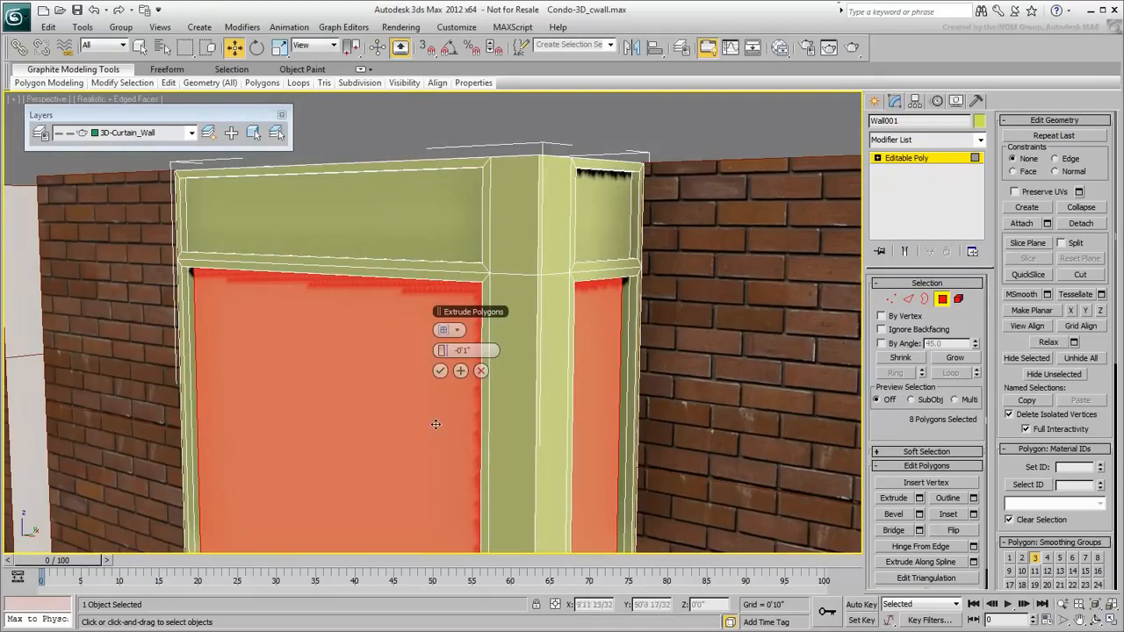
alt+middle_drag(436, 425, 446, 385)
click(440, 370)
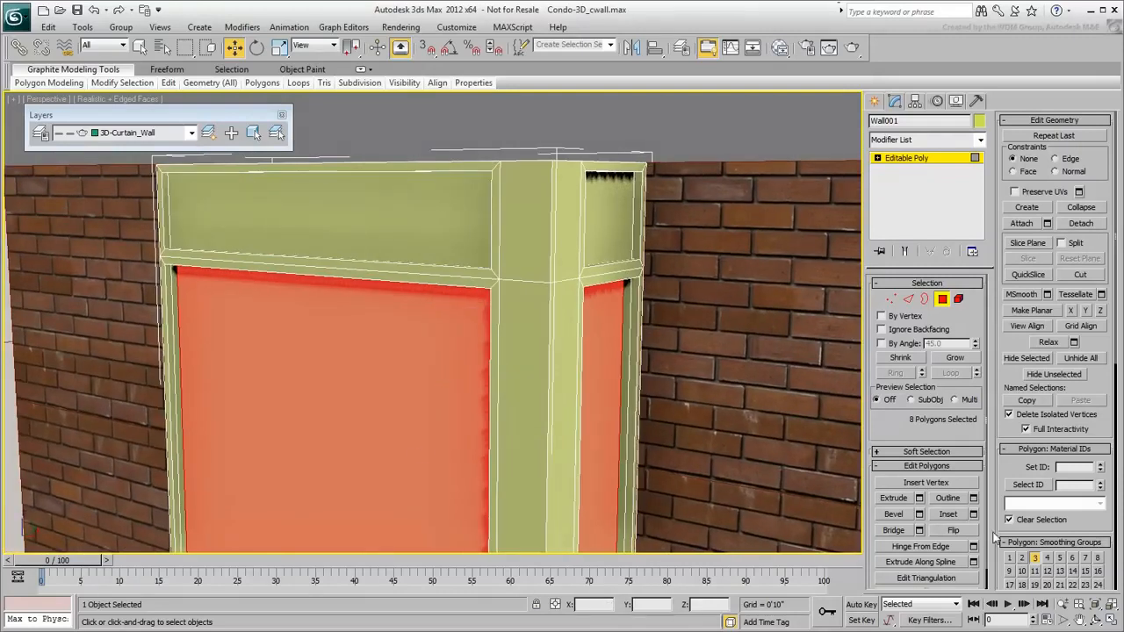
Step: Inset the selected middle and lower panels again and extrude them farther inward
click(974, 515)
click(439, 374)
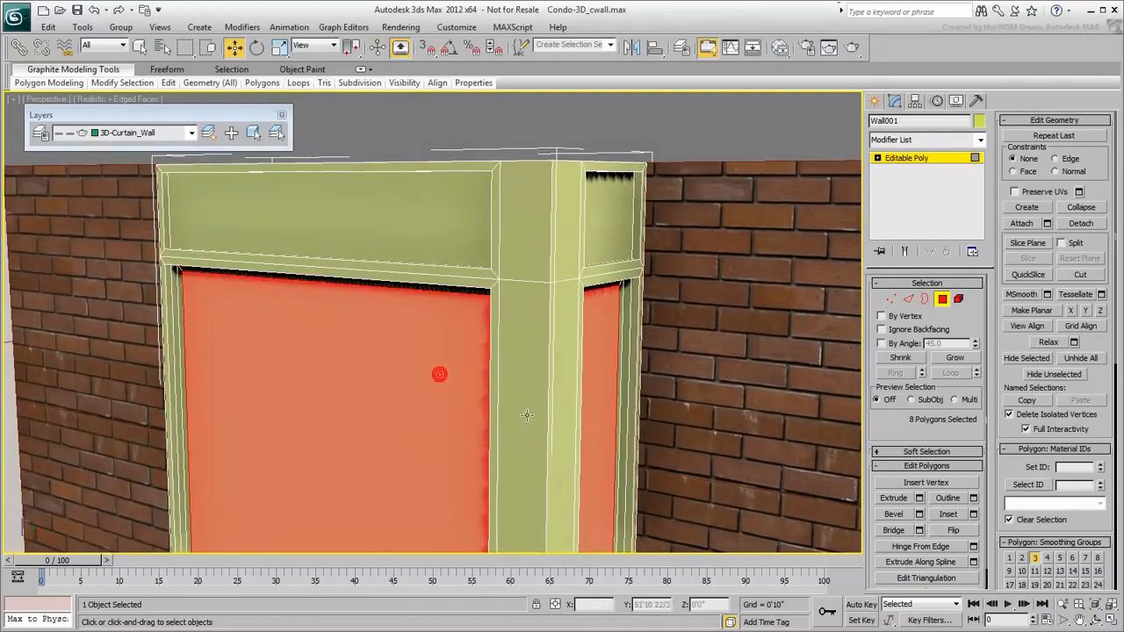
click(919, 497)
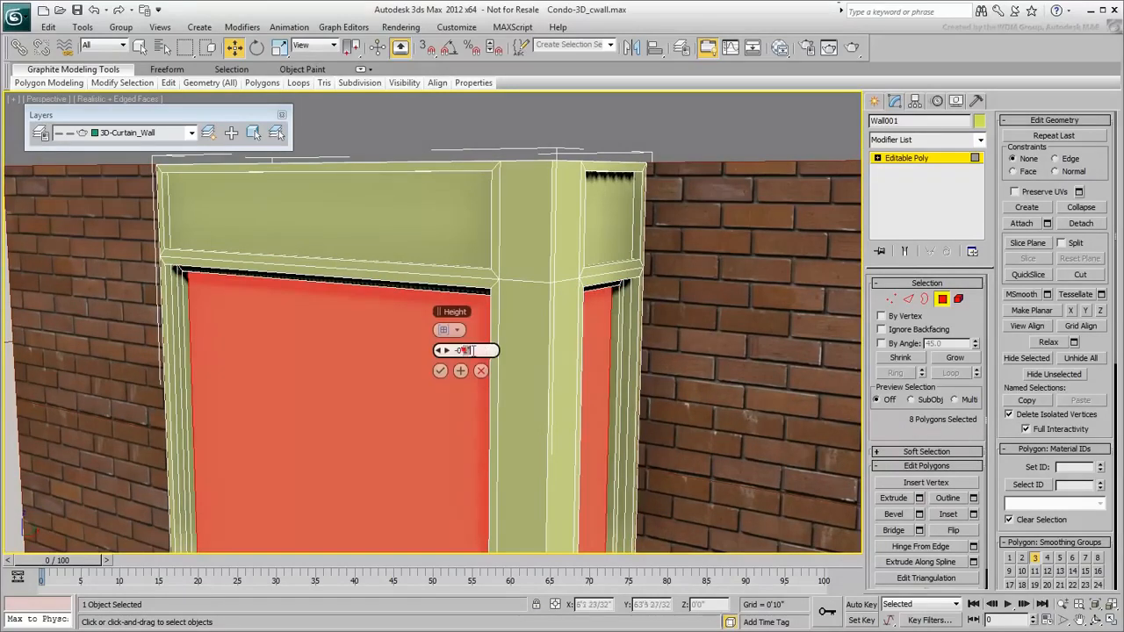
key(Return)
click(440, 370)
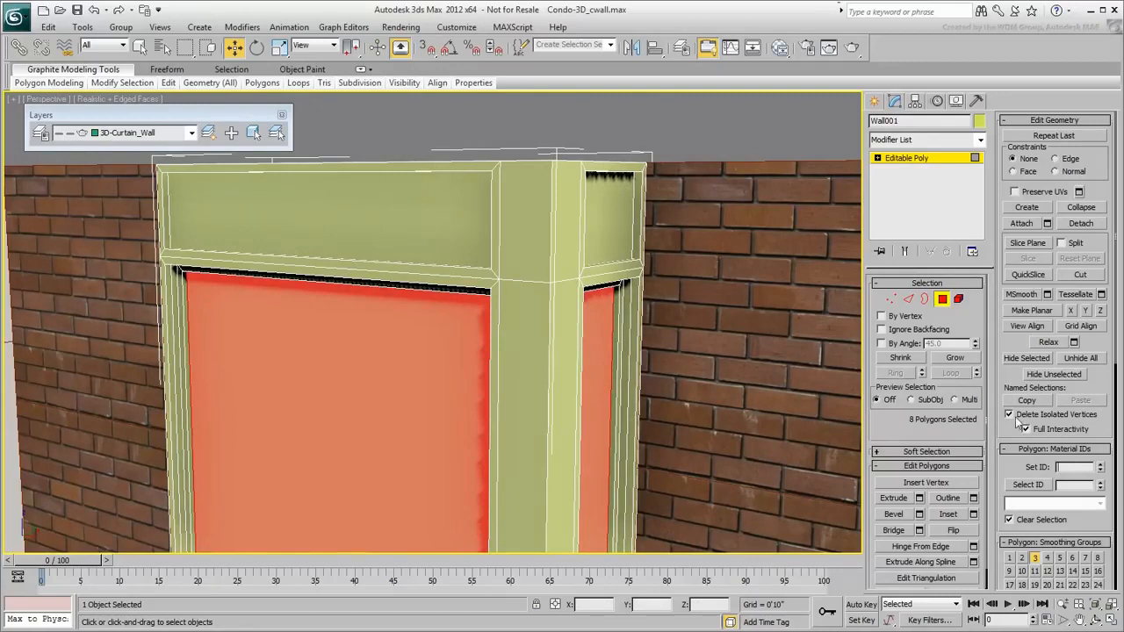
Step: Assign material ID 3 to the recessed panels, invert the polygon selection and leave polygon editing
click(48, 27)
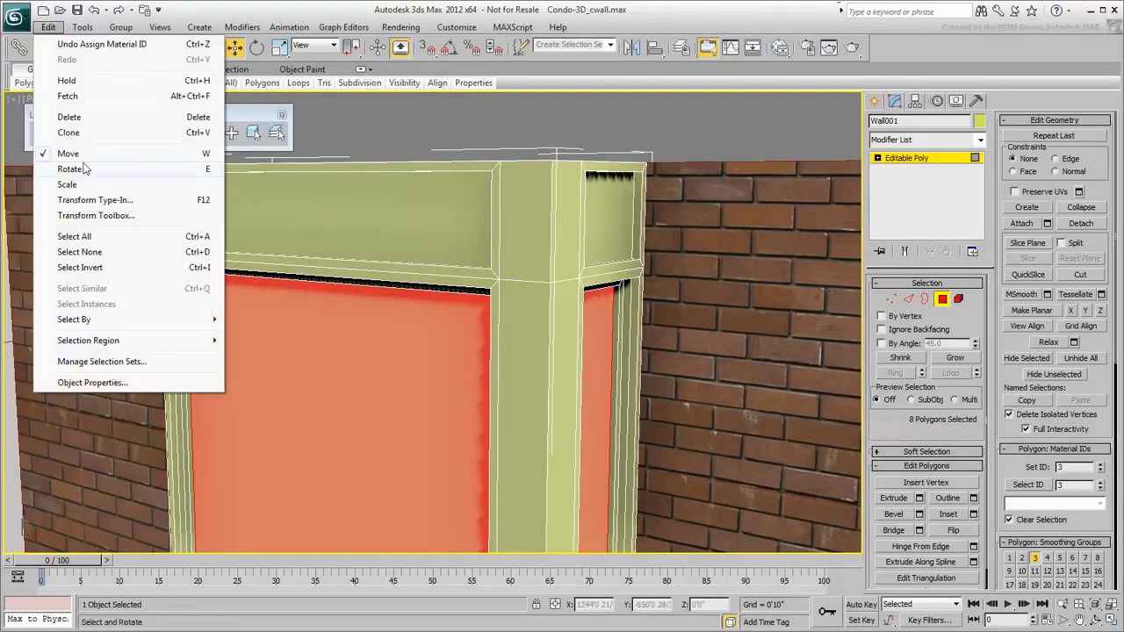
click(102, 268)
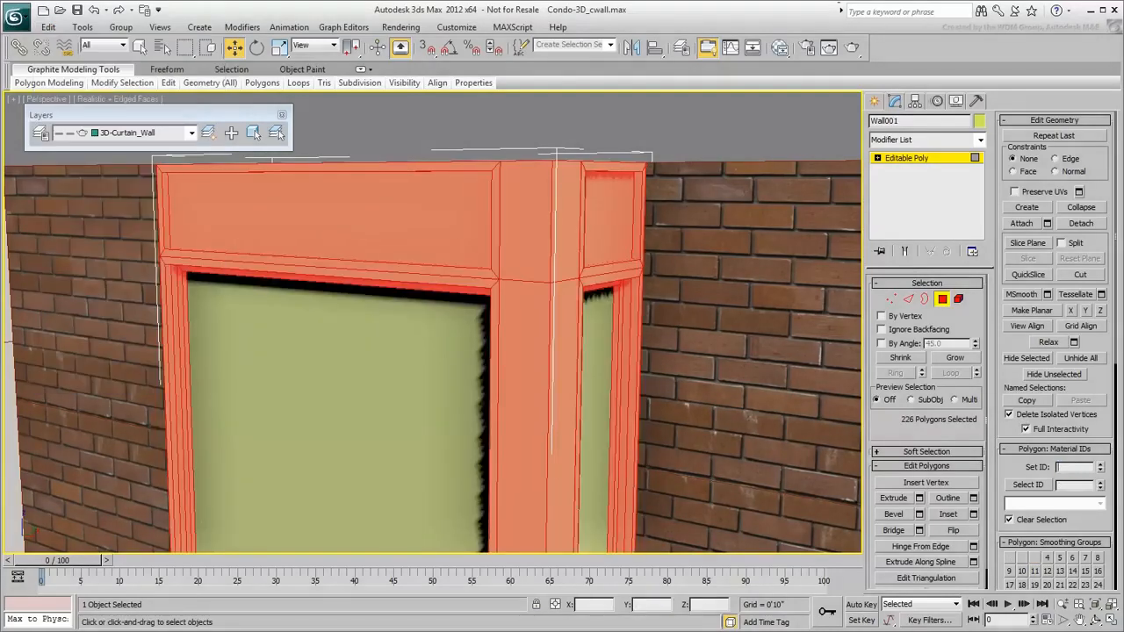
click(942, 301)
Step: Apply the curtain wall material from the material editor to the L-shaped wall and close the editor
middle_drag(494, 496, 466, 396)
scroll(466, 400, down, 5)
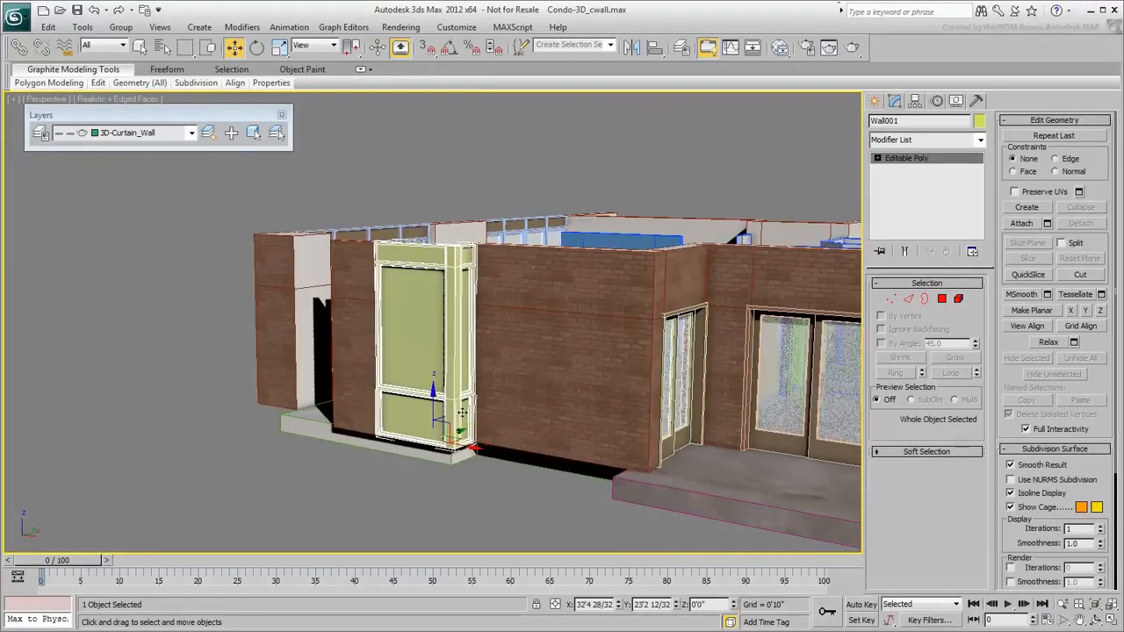
click(782, 50)
drag(760, 504, 399, 360)
click(1009, 268)
Step: Mirror the L-shaped curtain wall about the X axis as an instance with an offset of 0'0"
alt+middle_drag(384, 497, 695, 508)
scroll(505, 508, up, 4)
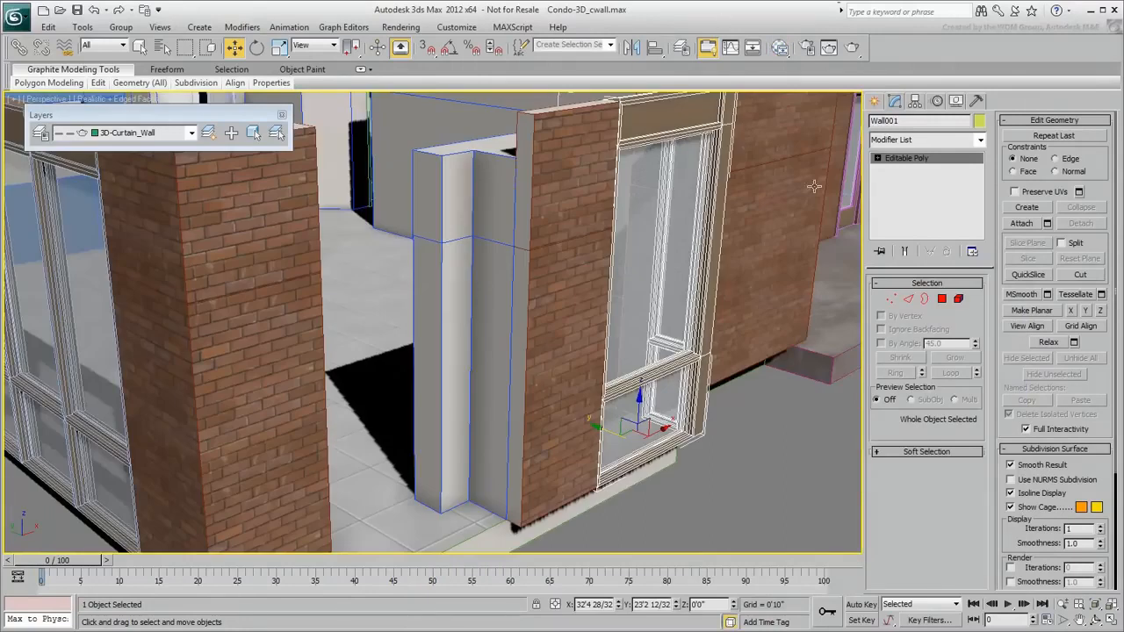
click(631, 49)
click(532, 358)
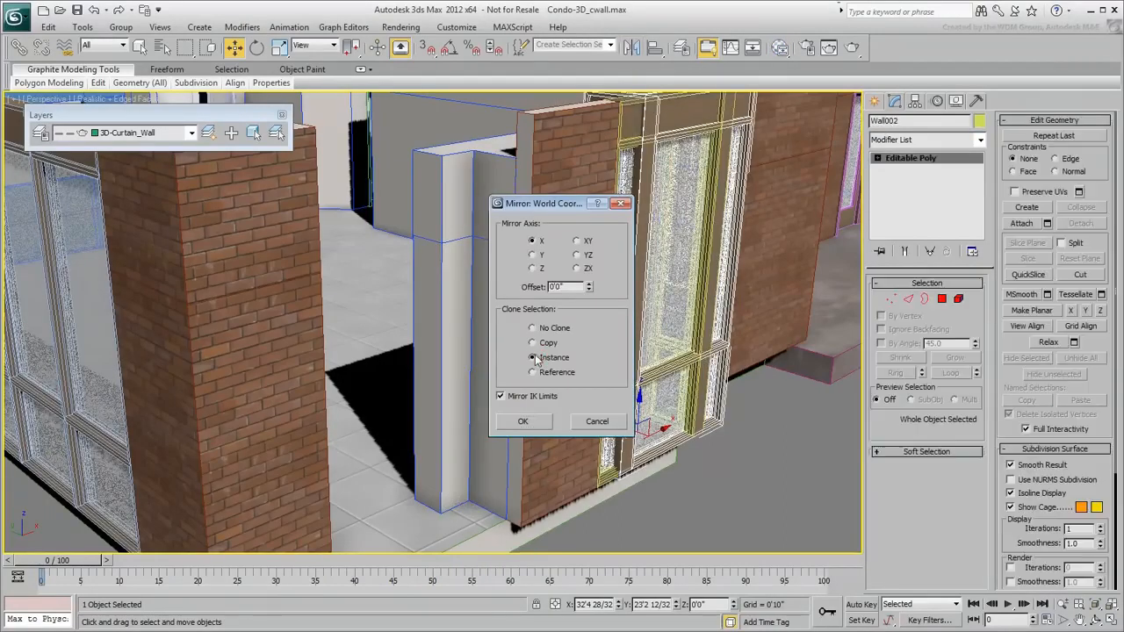
click(527, 422)
Step: Move the mirrored curtain wall into the opposite corner opening and snap its base corner to the brick wall's endpoint
drag(660, 430, 401, 524)
middle_drag(539, 523, 484, 412)
scroll(533, 443, up, 5)
click(428, 46)
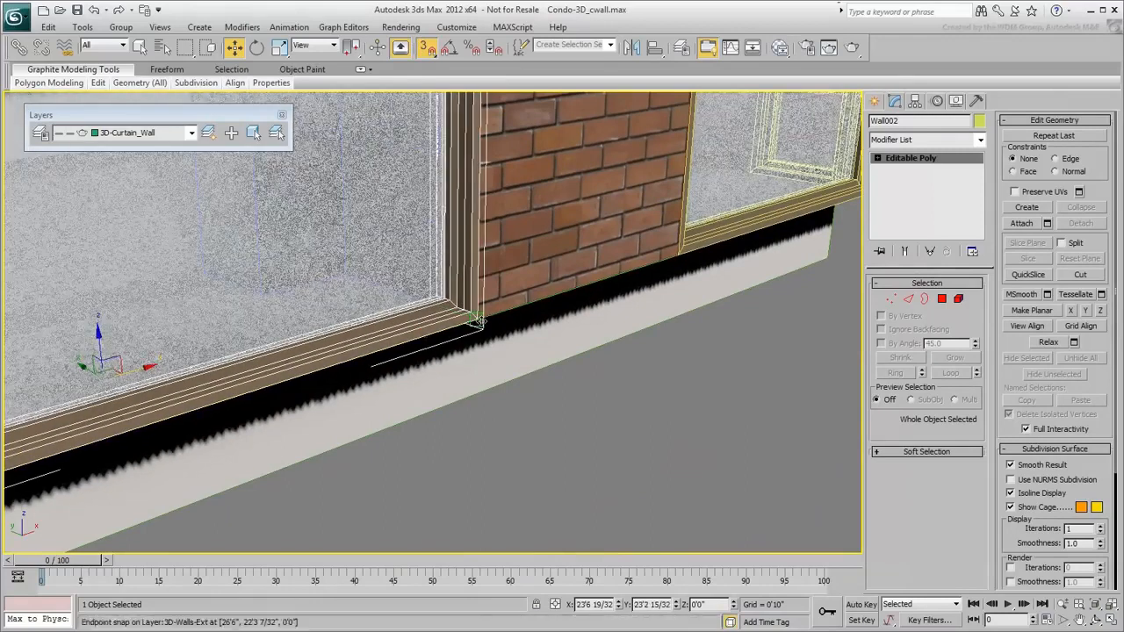
Step: Turn off edged faces, clear the selection and view the condo with both corner curtain walls
scroll(389, 311, down, 6)
alt+middle_drag(493, 255, 507, 371)
key(F4)
click(608, 409)
alt+middle_drag(605, 402, 590, 442)
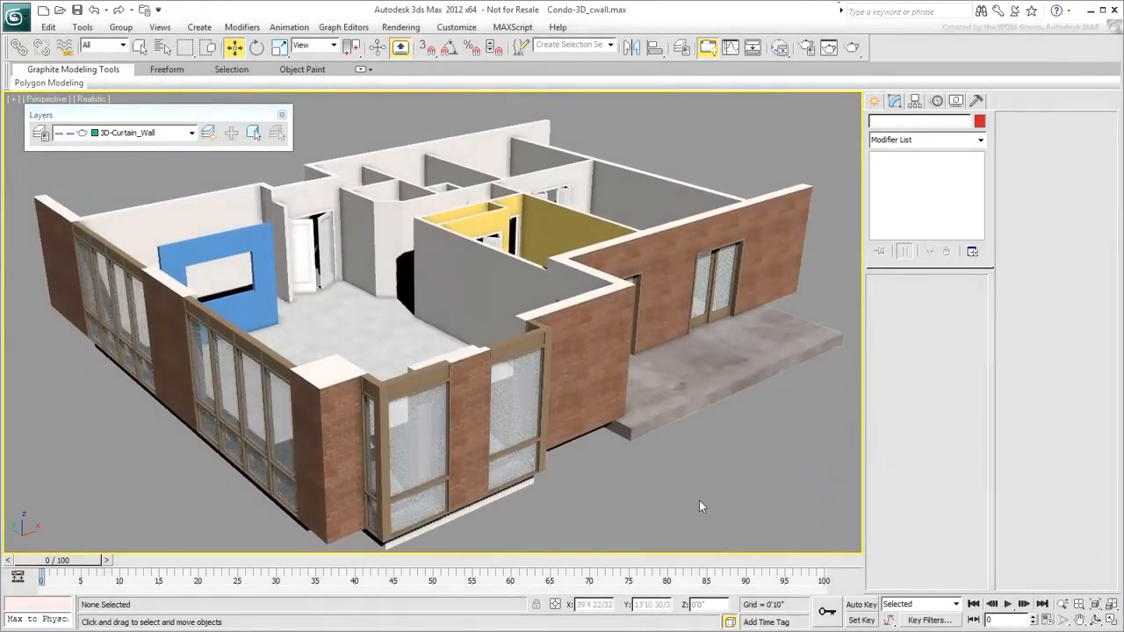
Step: Select all the condo objects and group them under the name Unit-01
scroll(681, 458, down, 4)
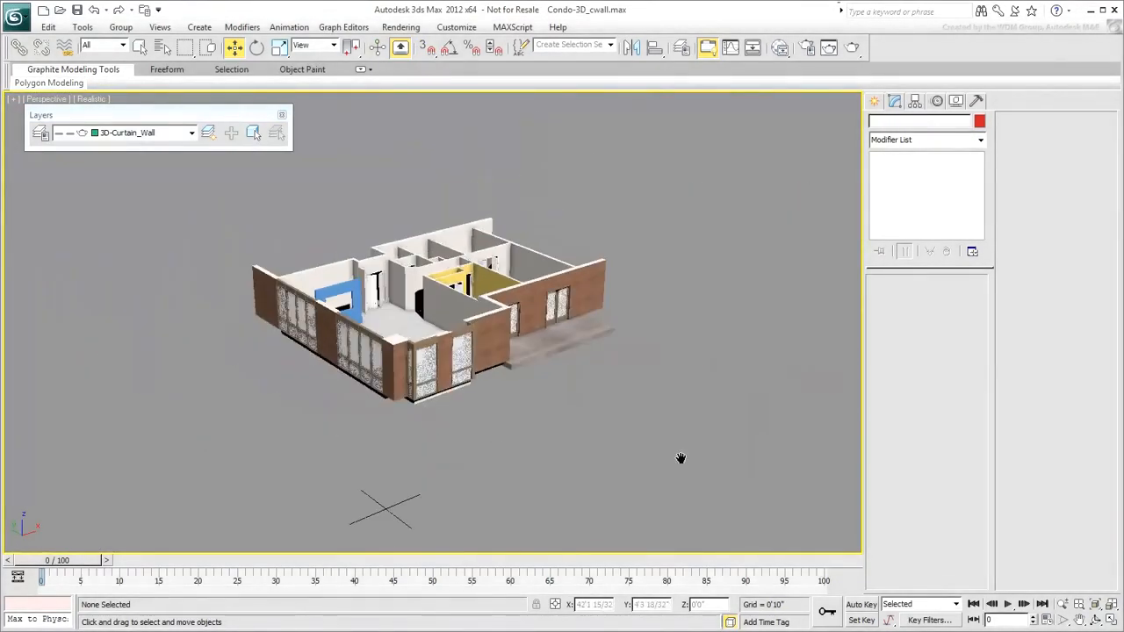
alt+middle_drag(546, 402, 629, 204)
drag(489, 265, 193, 446)
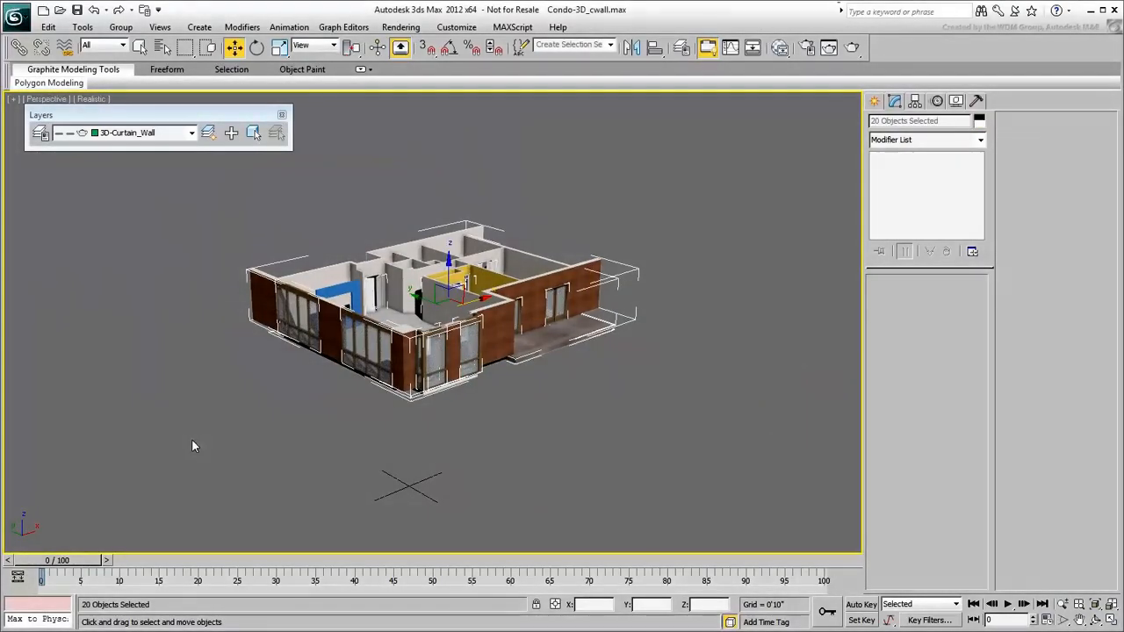
click(122, 27)
click(131, 44)
text(Unit-01)
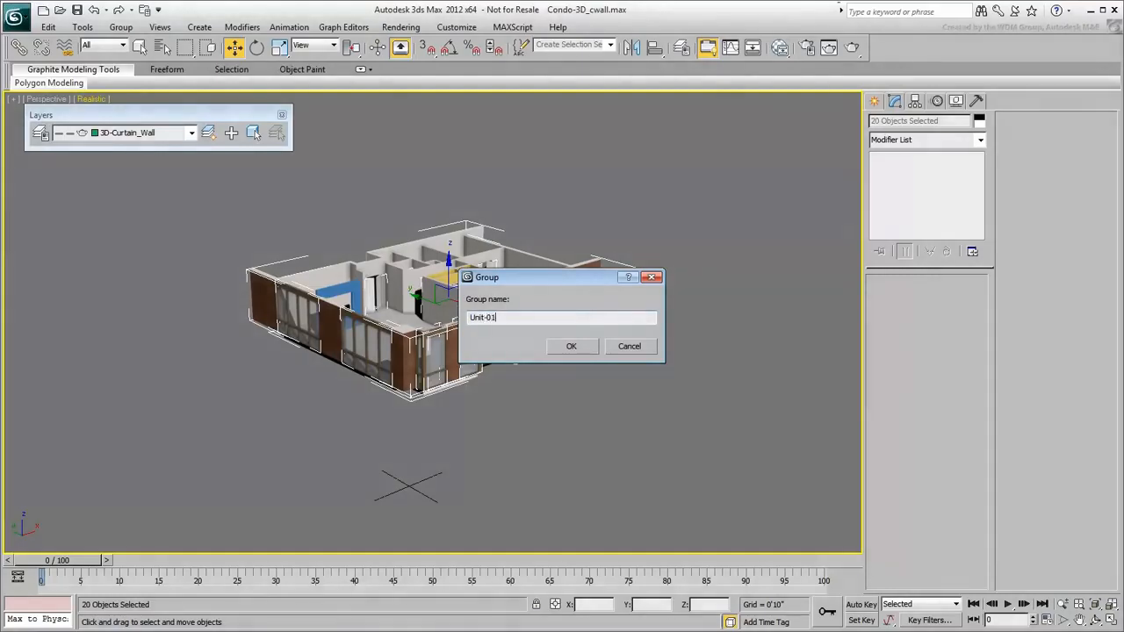
key(Return)
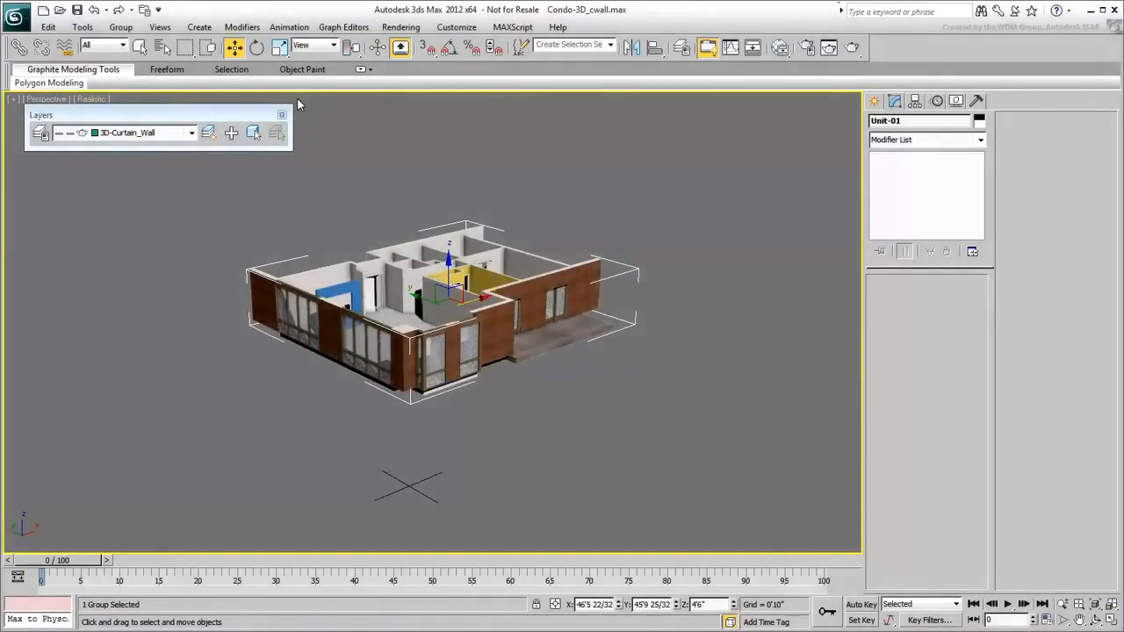
Step: Array the condo group into 4 instances with an incremental Z move of 10'0", previewing the result before accepting
click(85, 27)
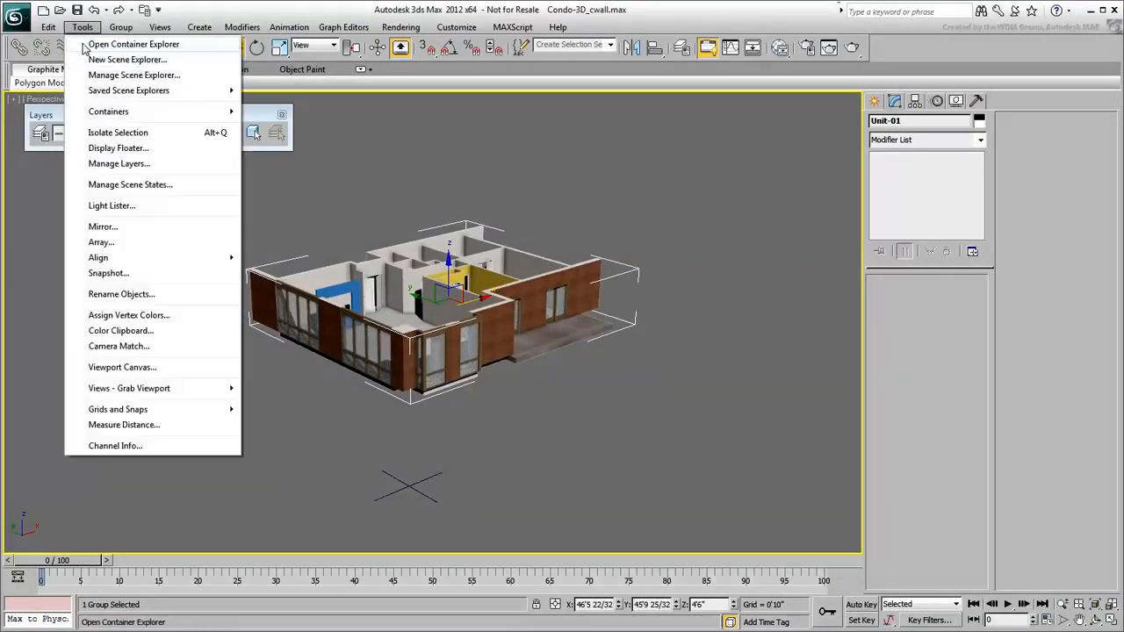
click(100, 242)
double_click(454, 257)
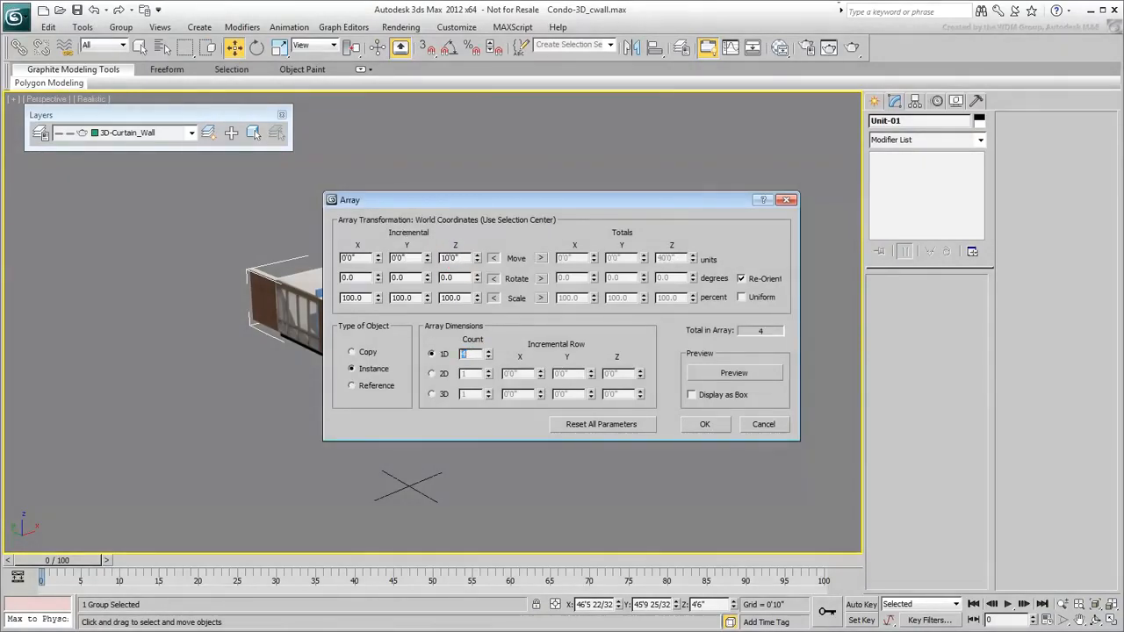
click(740, 375)
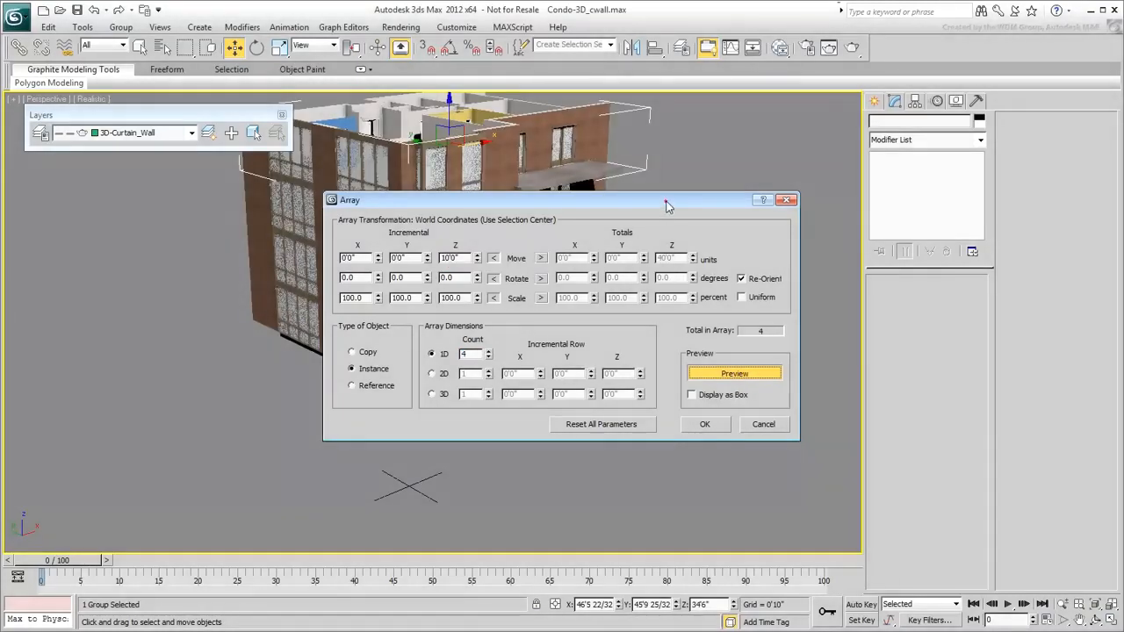
drag(666, 207, 723, 385)
click(762, 605)
Step: Examine the stacked condo units from above and clear the selection
alt+middle_drag(534, 345, 483, 285)
middle_drag(461, 206, 494, 406)
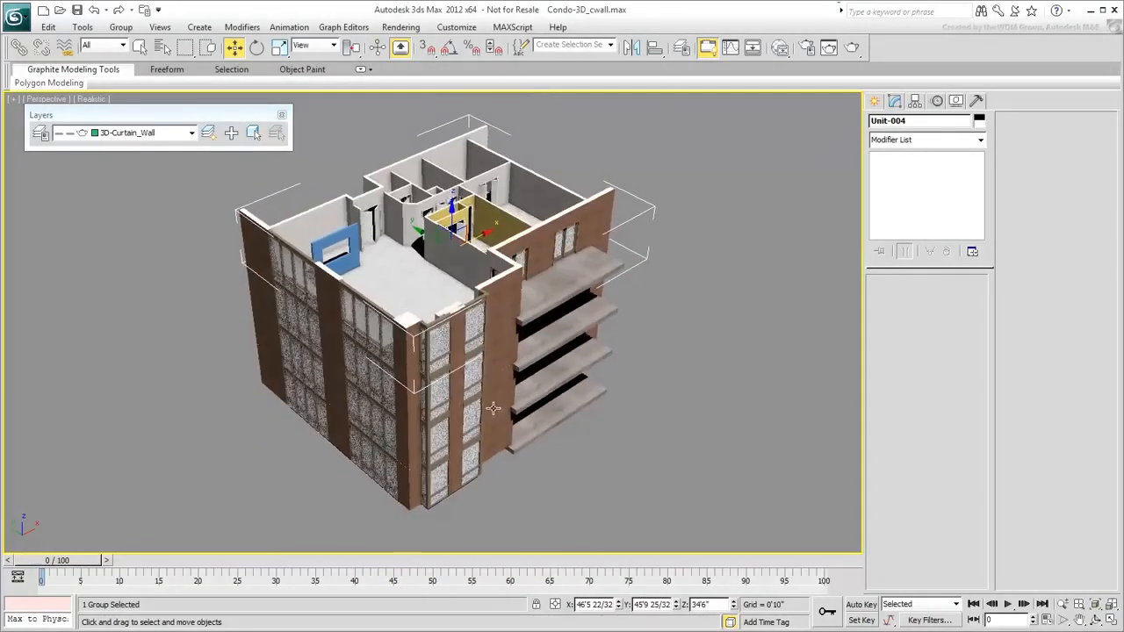
middle_drag(488, 312, 489, 395)
scroll(553, 373, up, 3)
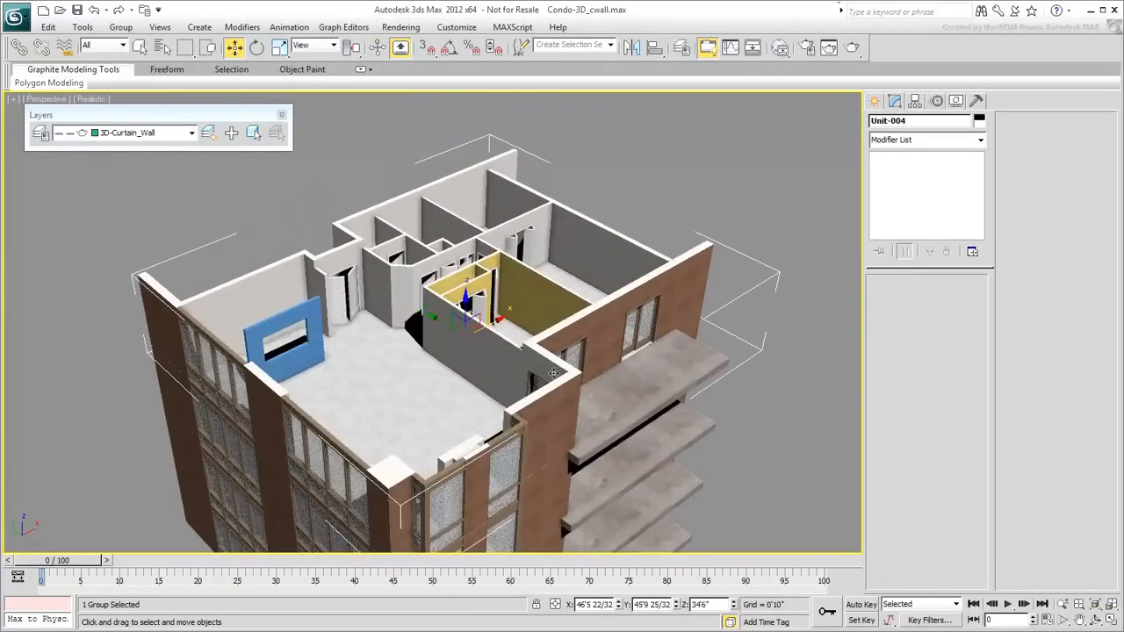
click(753, 445)
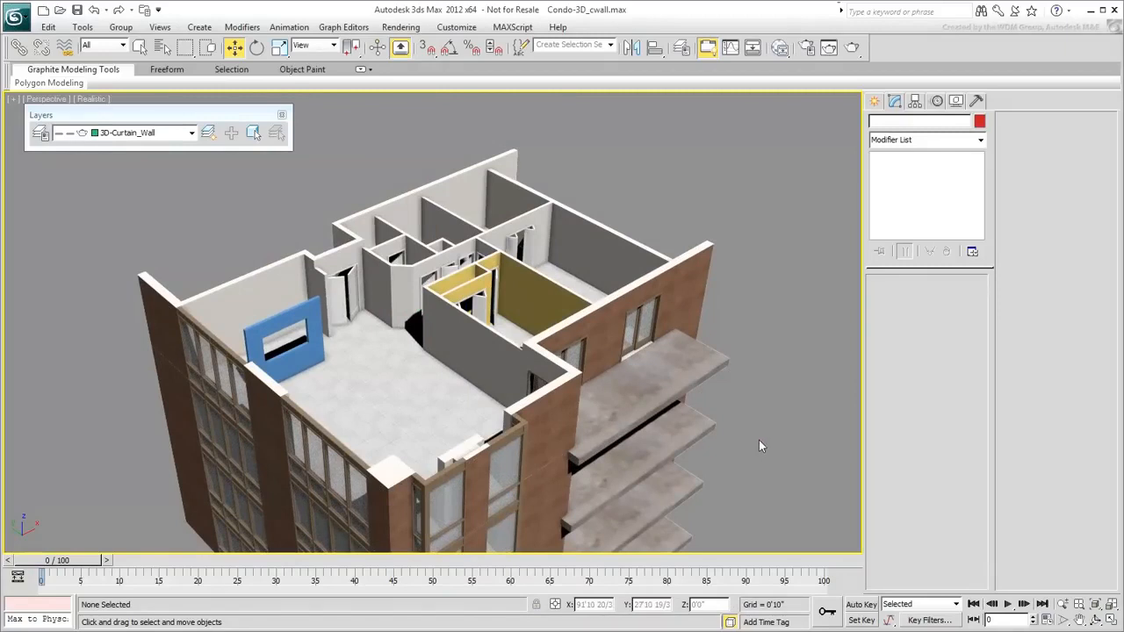